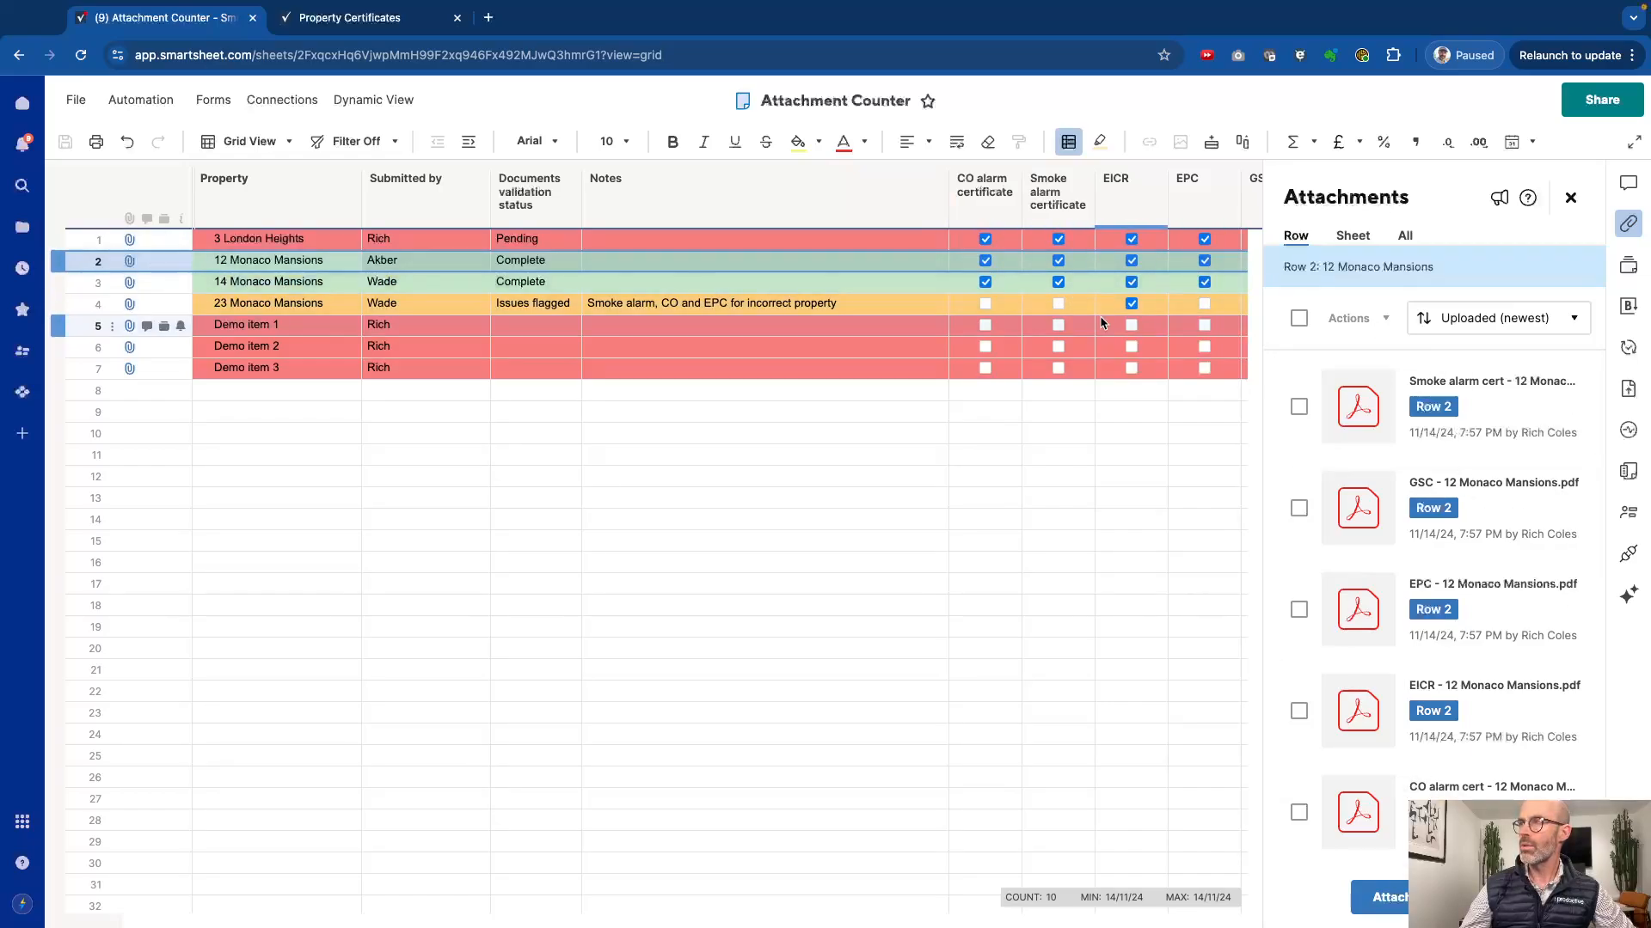
Step: Review the files attached to row 1 of the sheet, then close the attachments list
click(259, 244)
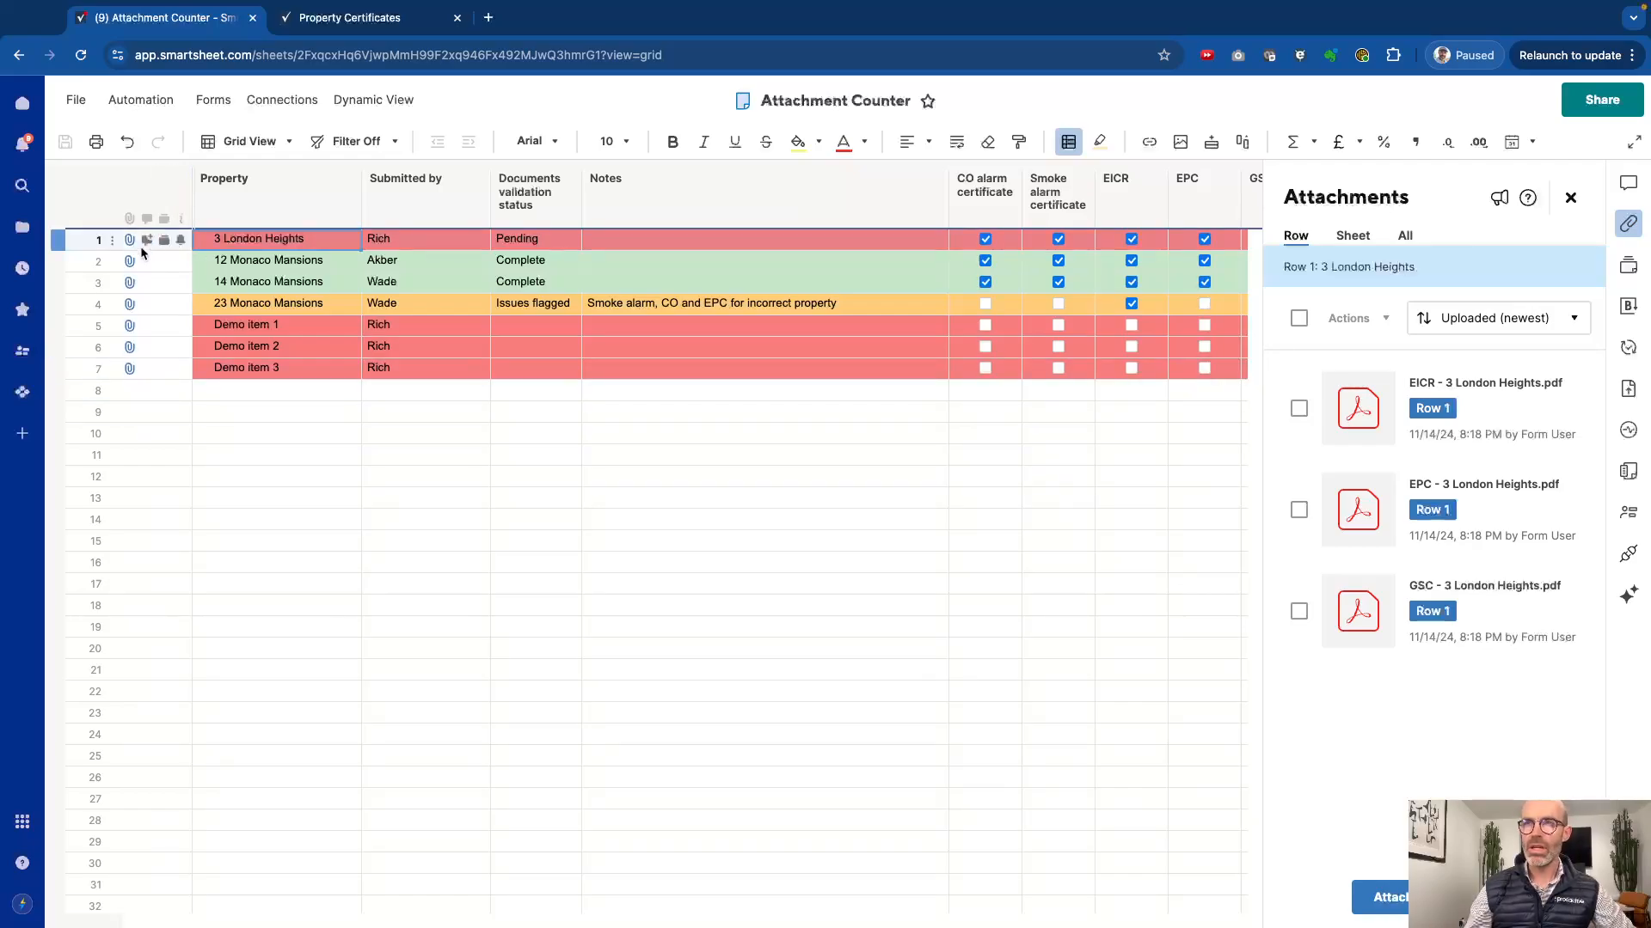
mouse_move(133, 249)
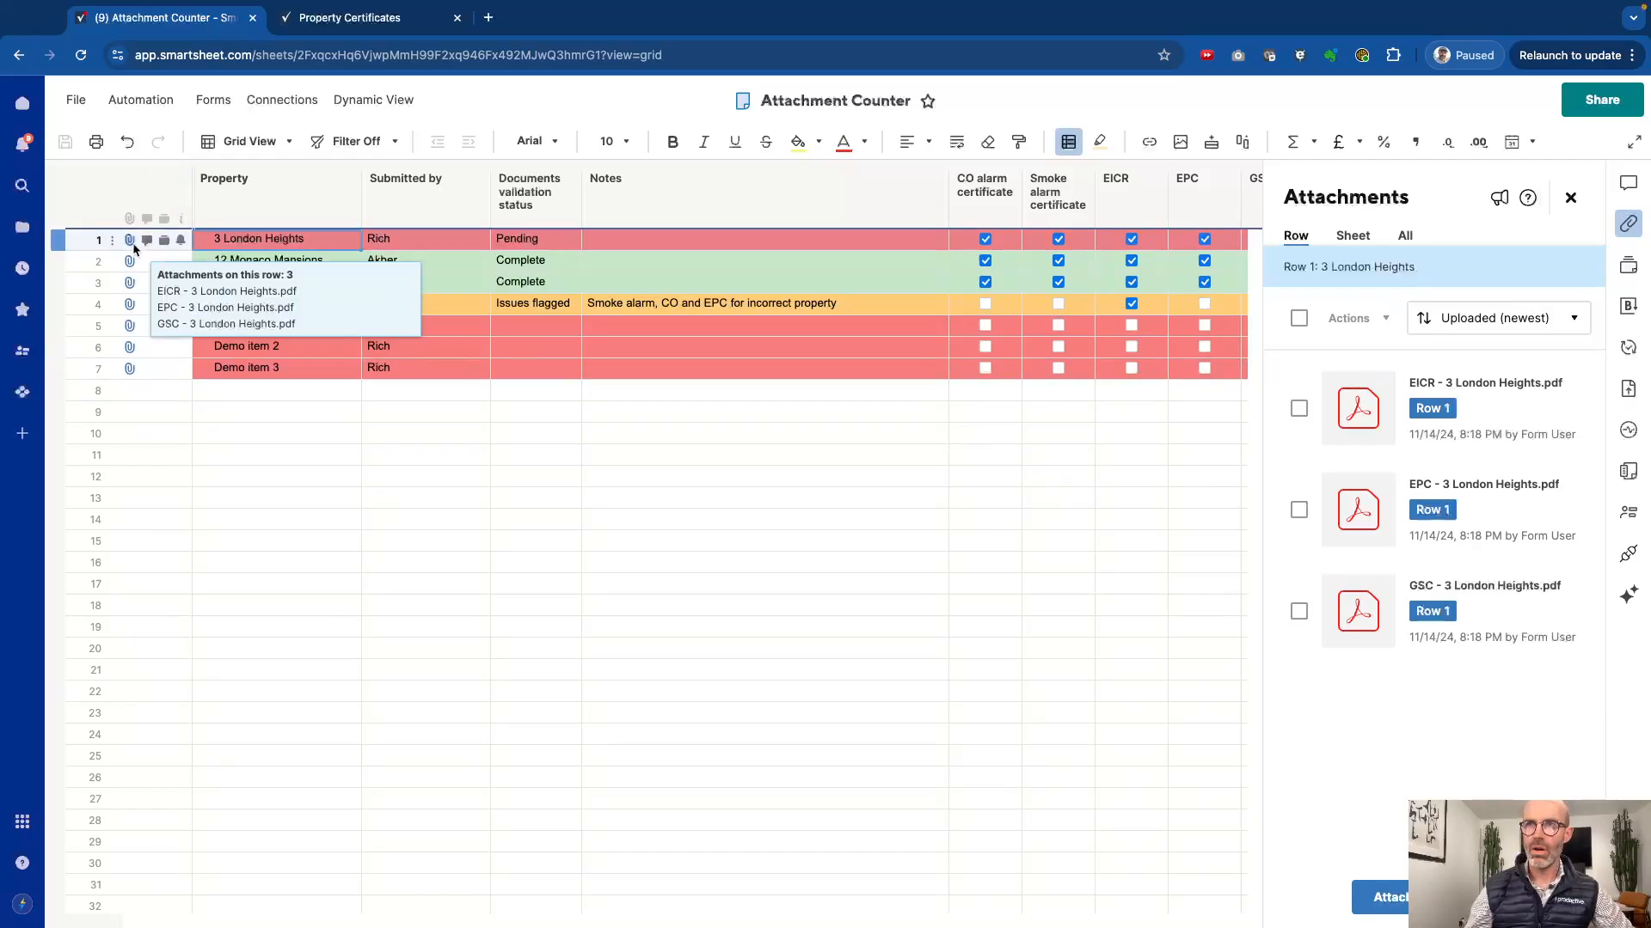
click(285, 439)
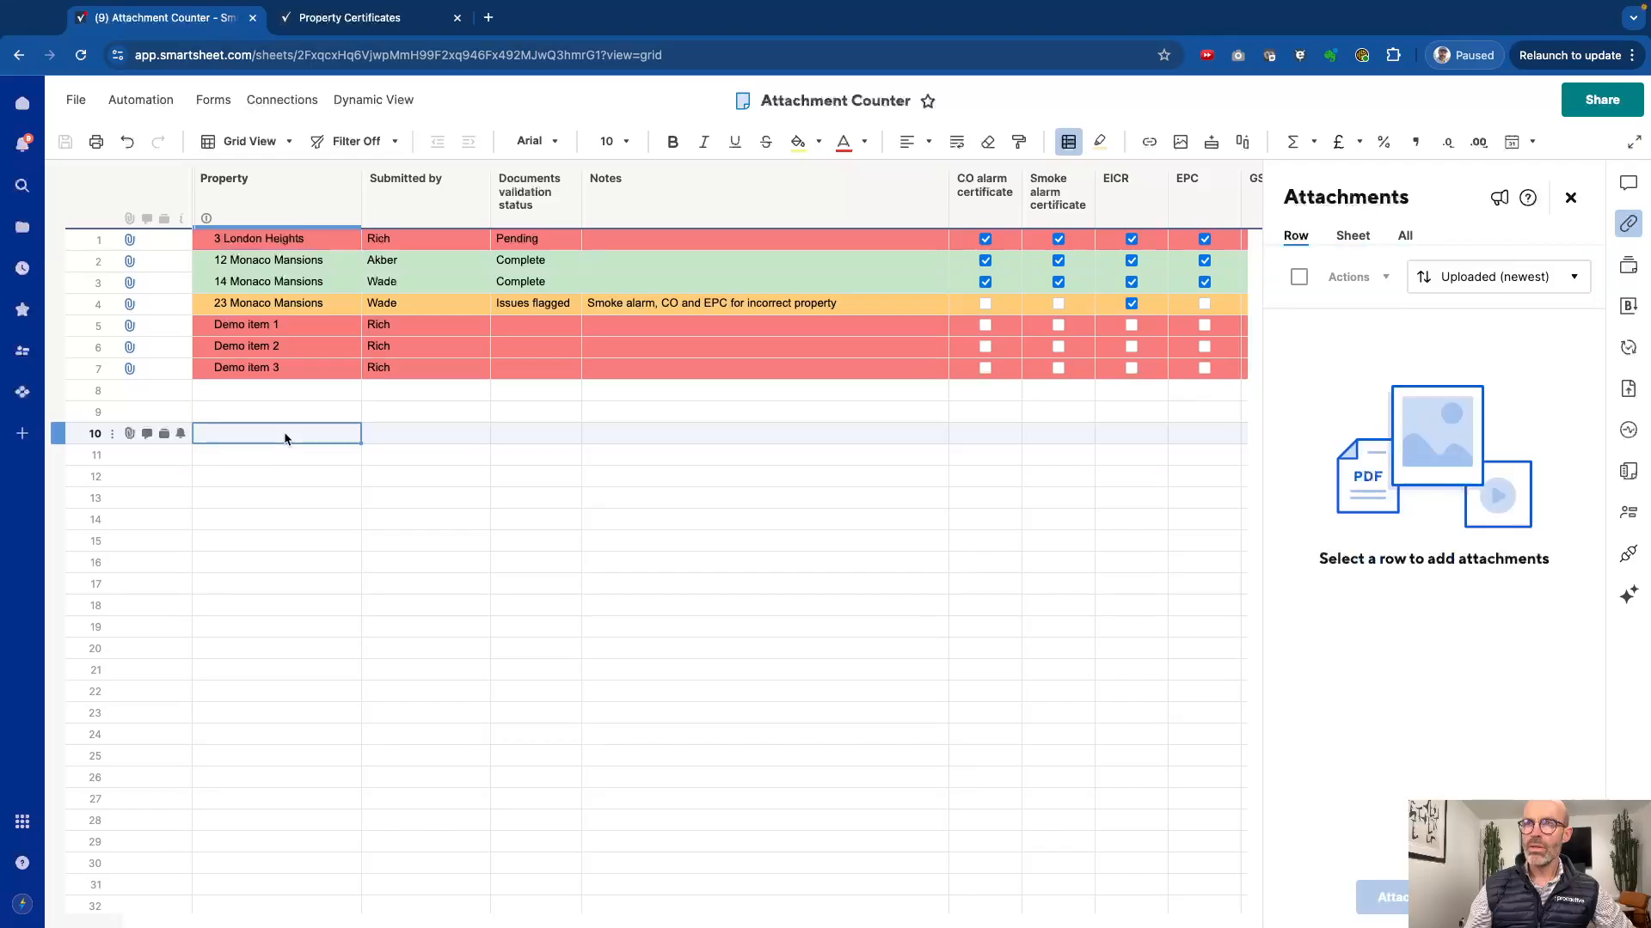
click(1569, 199)
Step: Unhide all hidden columns in the sheet
click(251, 212)
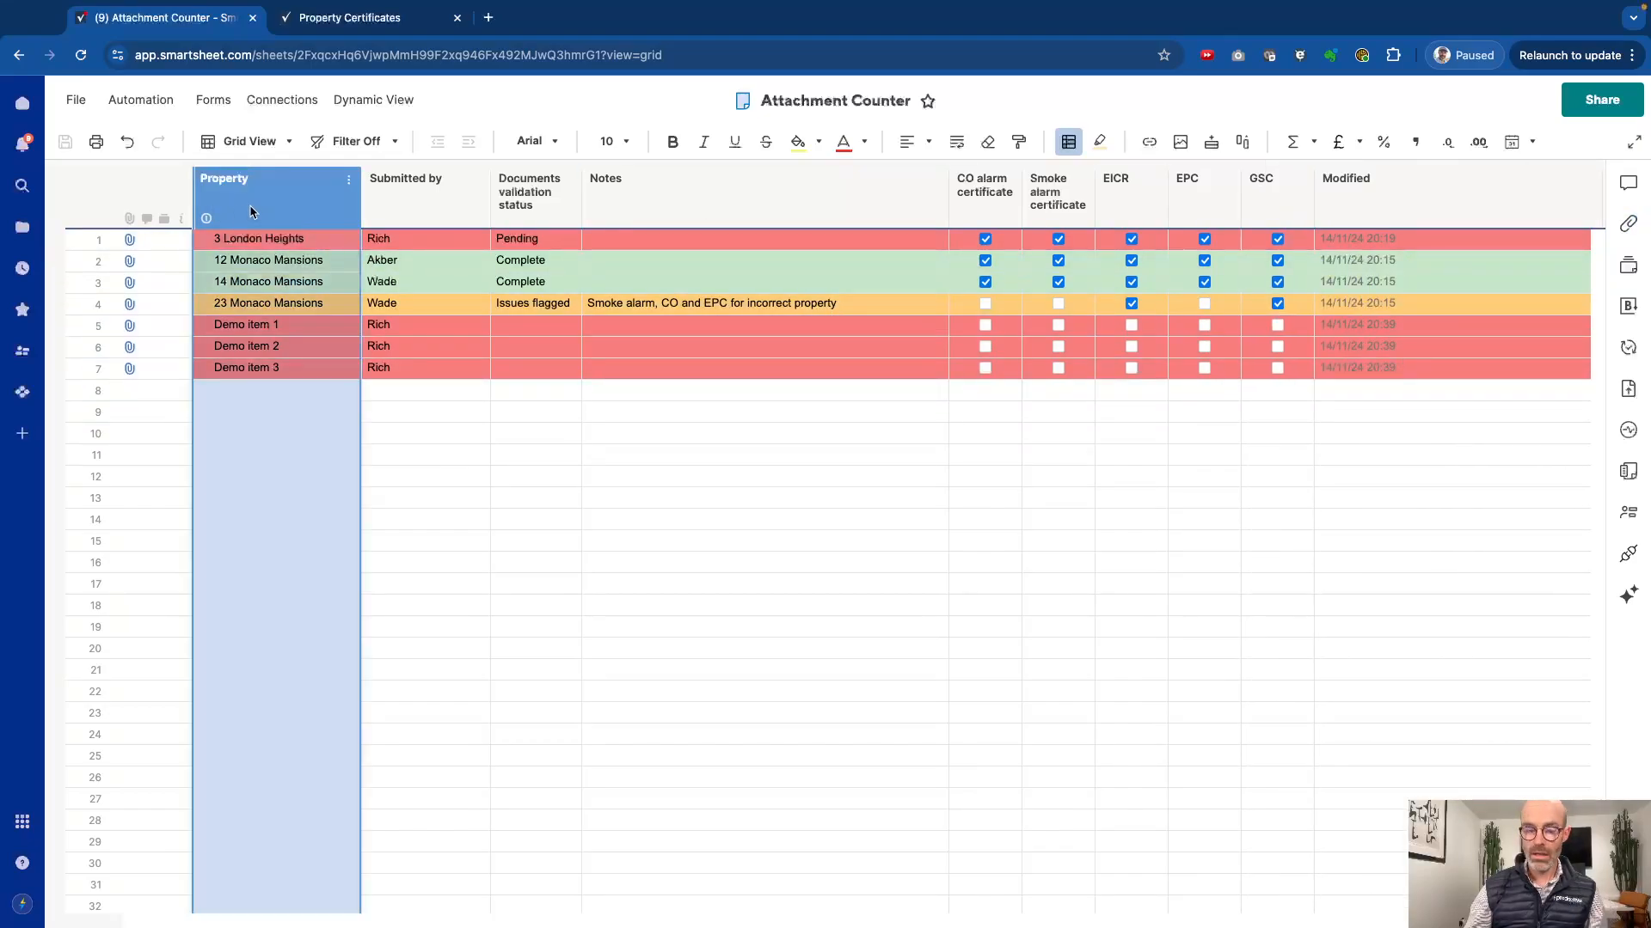
right_click(251, 212)
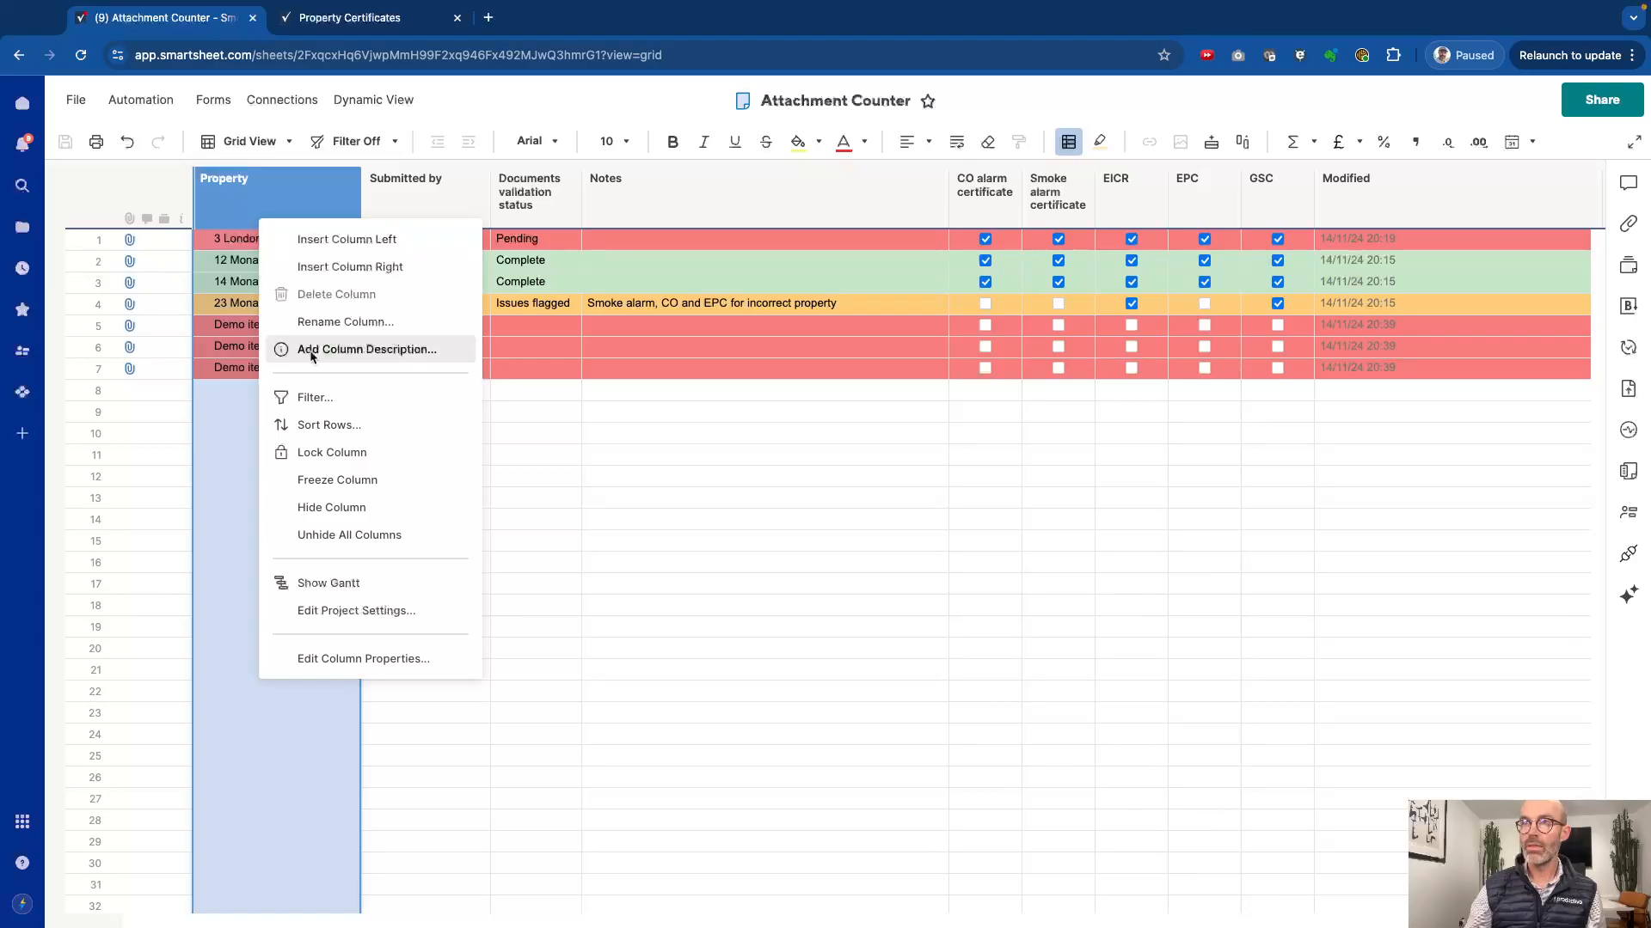
click(306, 536)
click(344, 301)
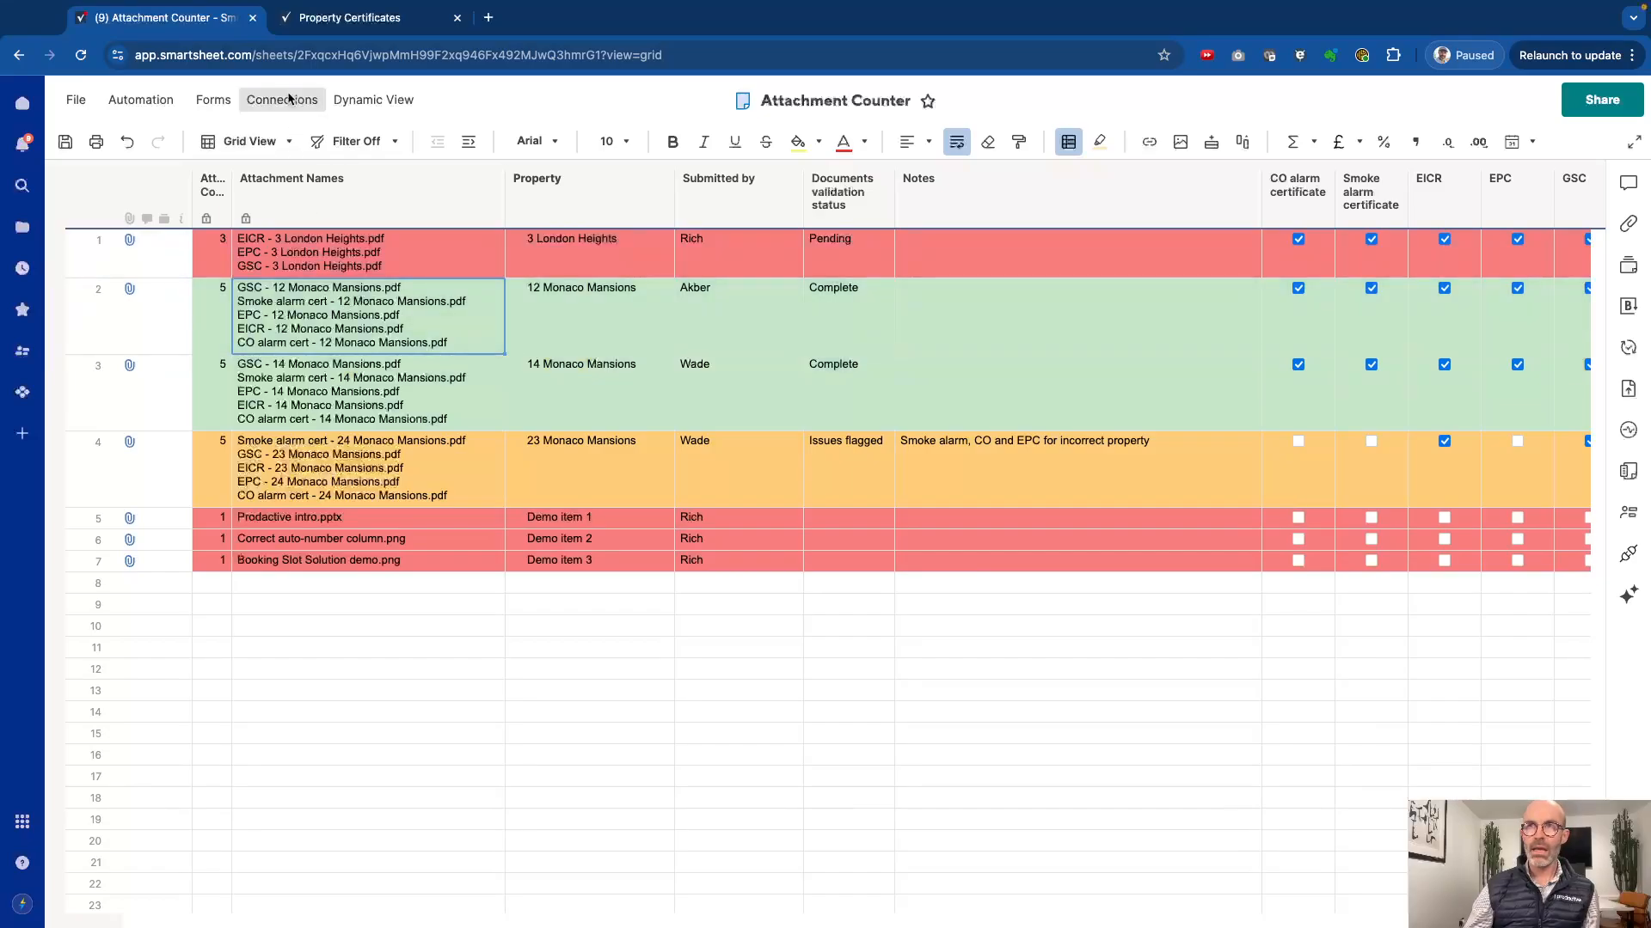
Step: Examine the Attachment Count and Attachment Names columns, and view the files attached to row 3
click(215, 193)
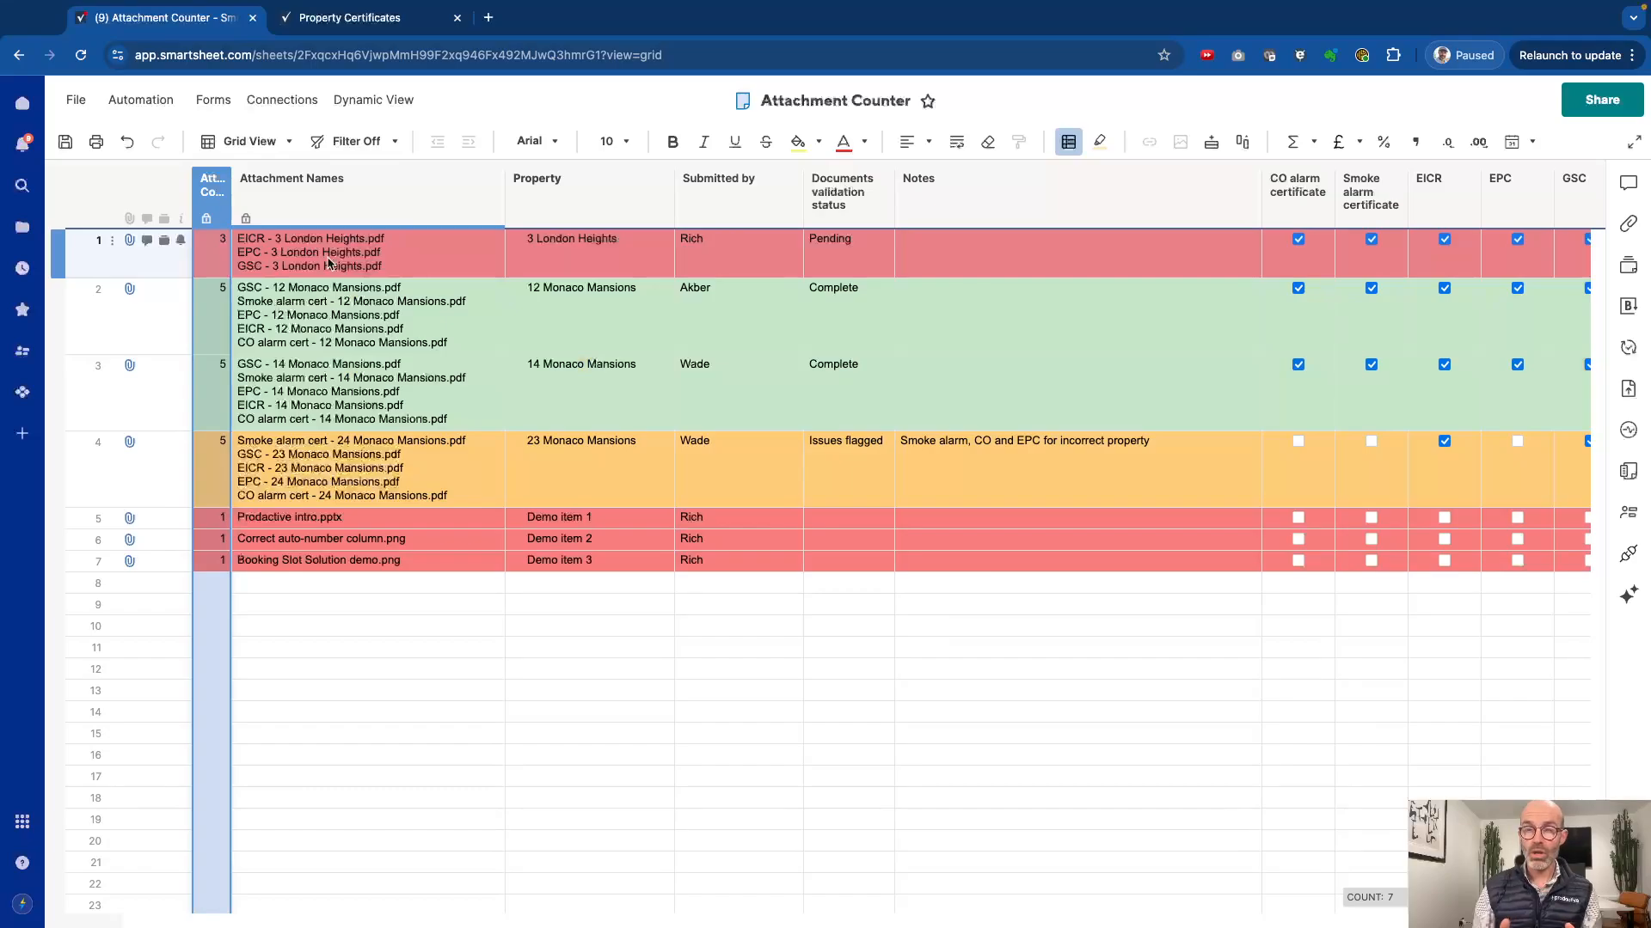
click(338, 397)
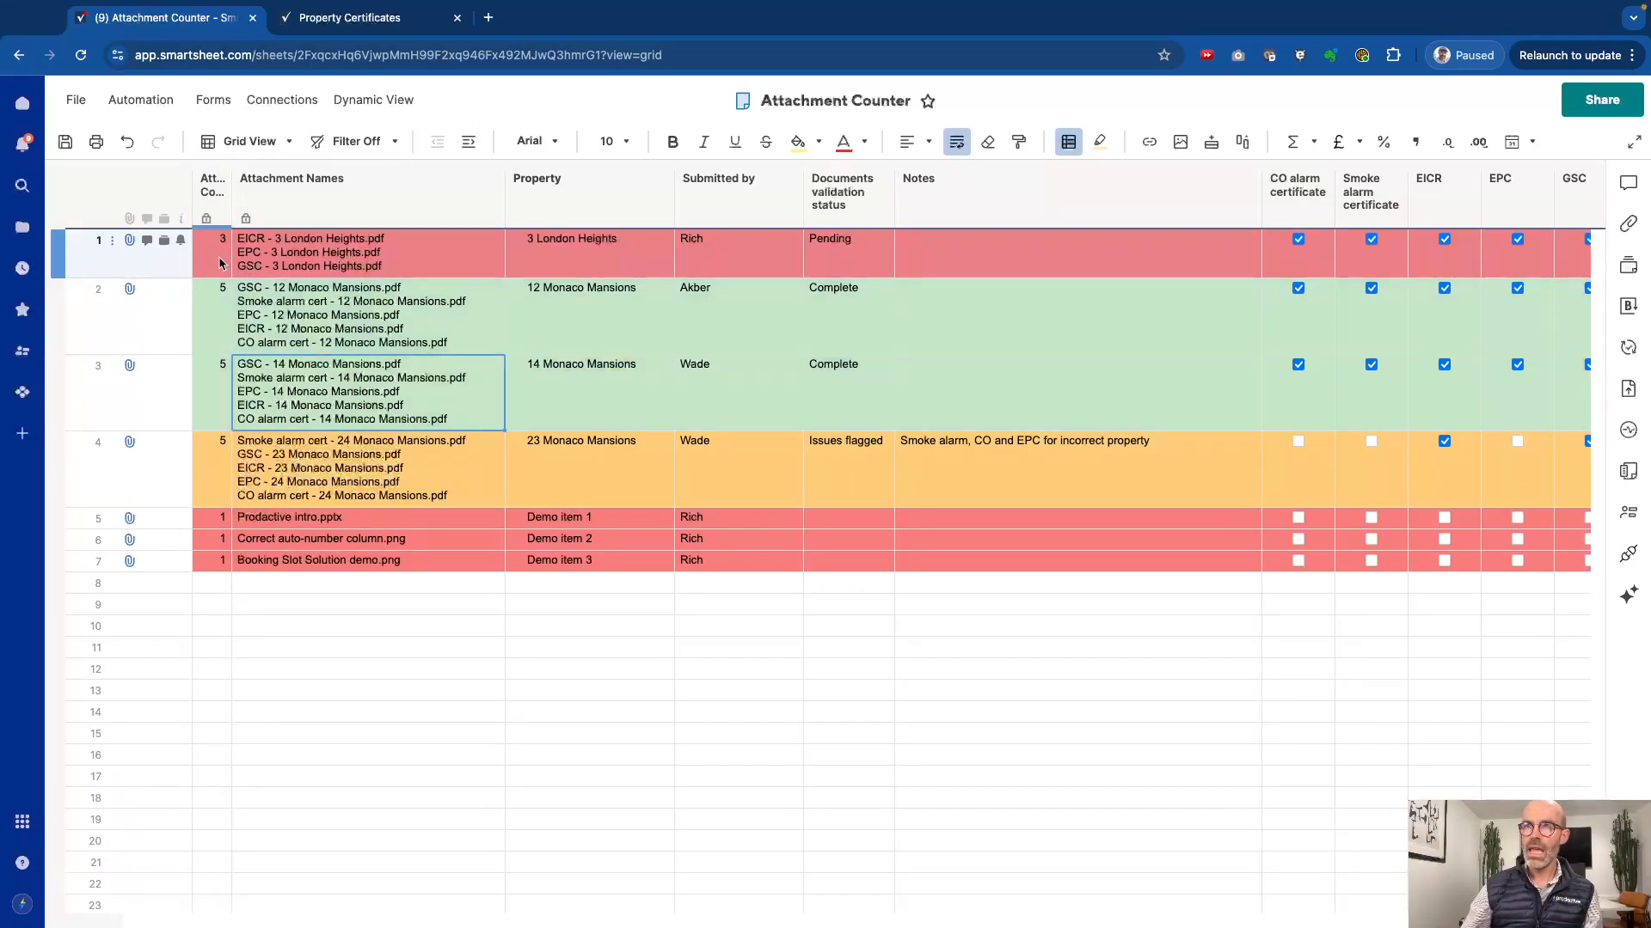
click(215, 375)
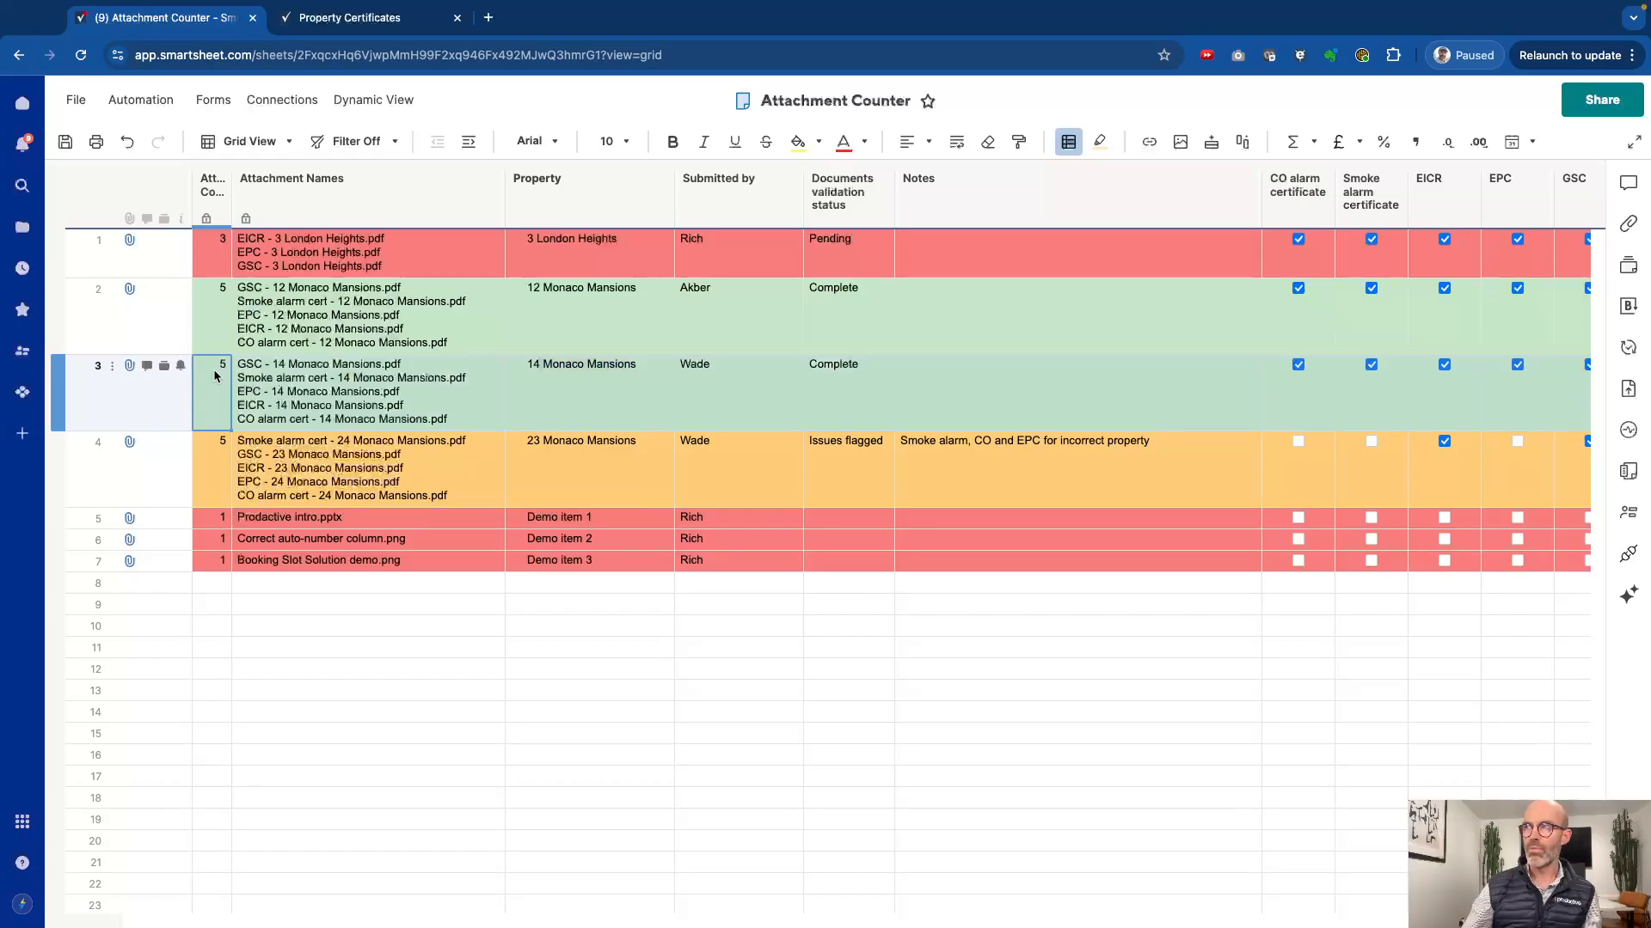
scroll(859, 387, right, 2)
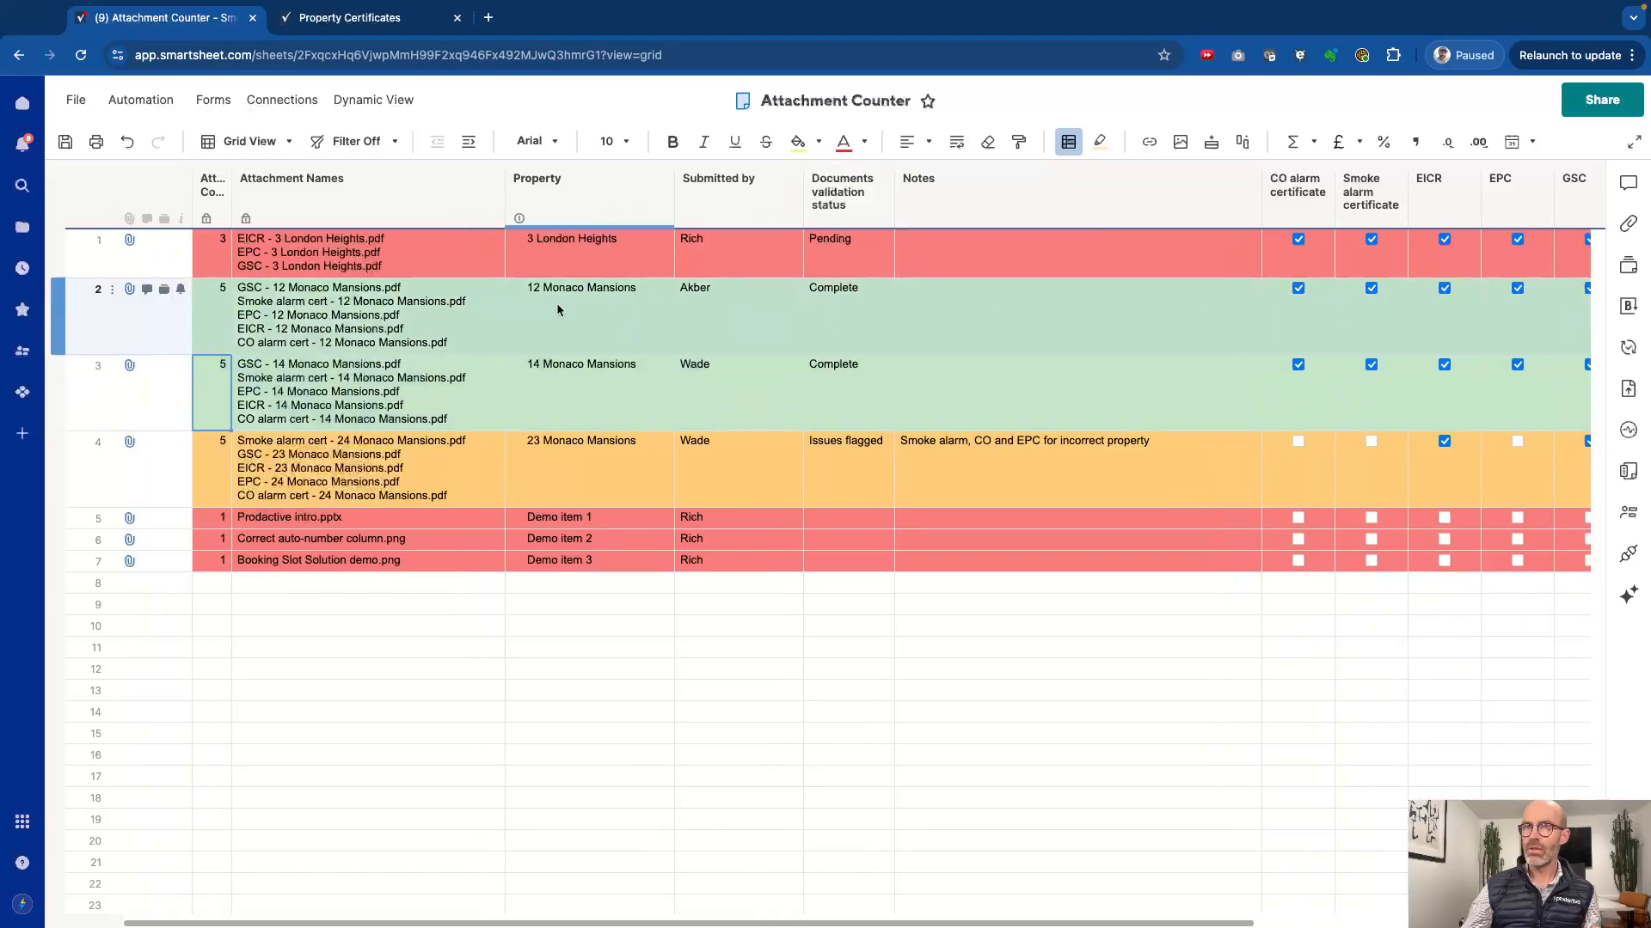
click(128, 370)
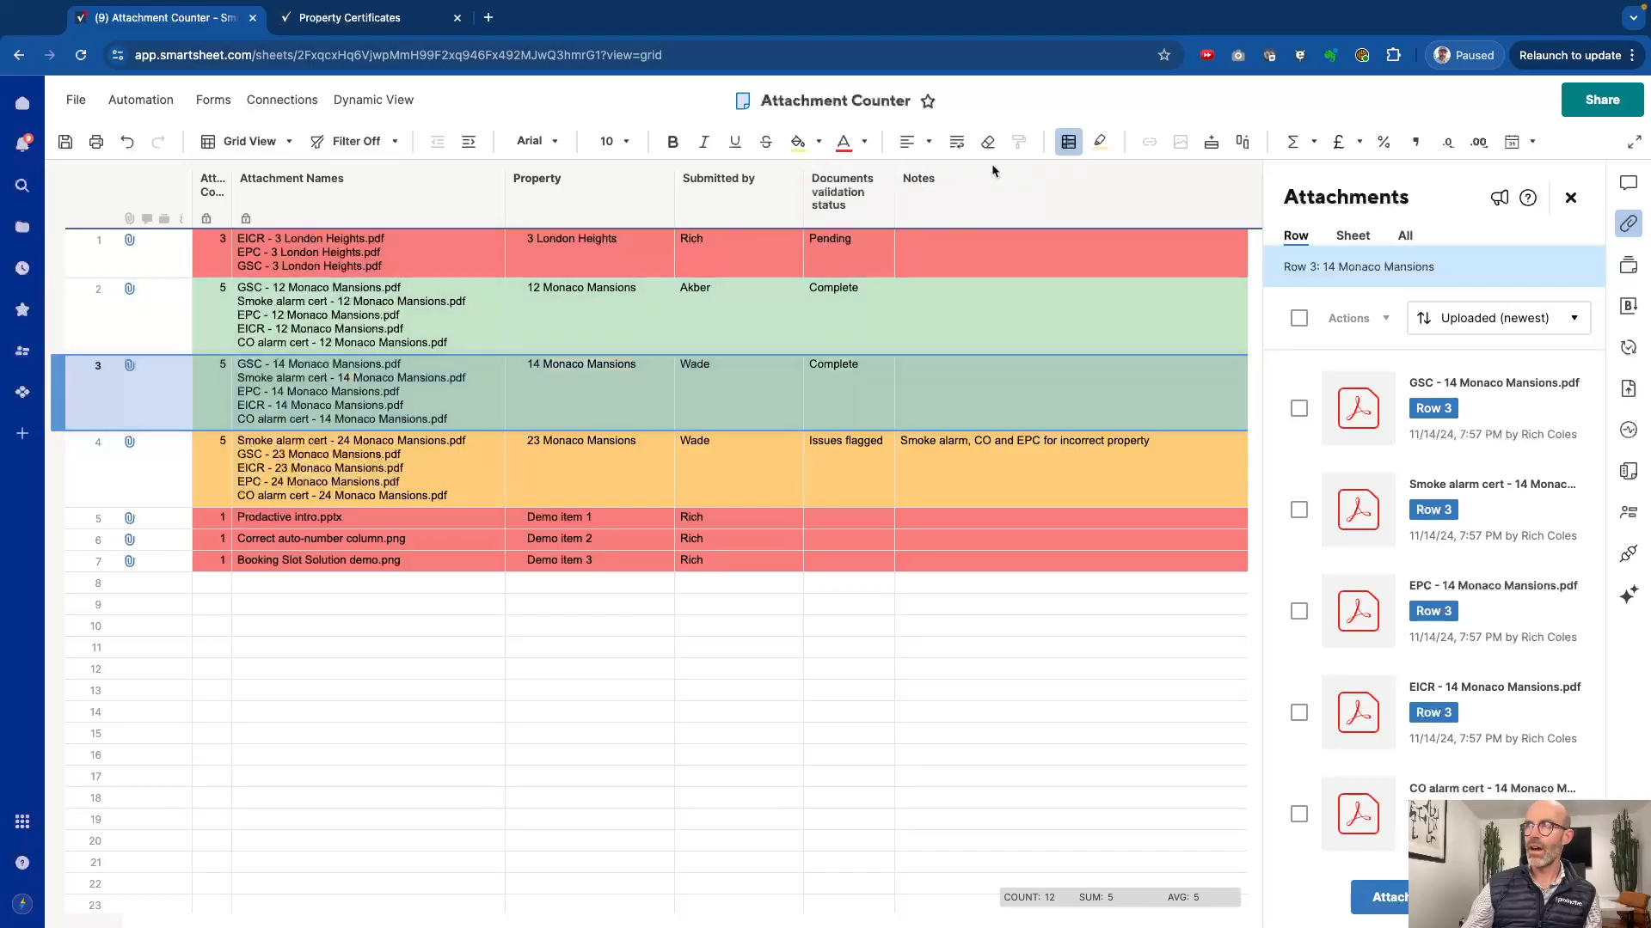
Step: Review the sheet's conditional formatting rules for validation status and attachment count without changing them
click(1070, 143)
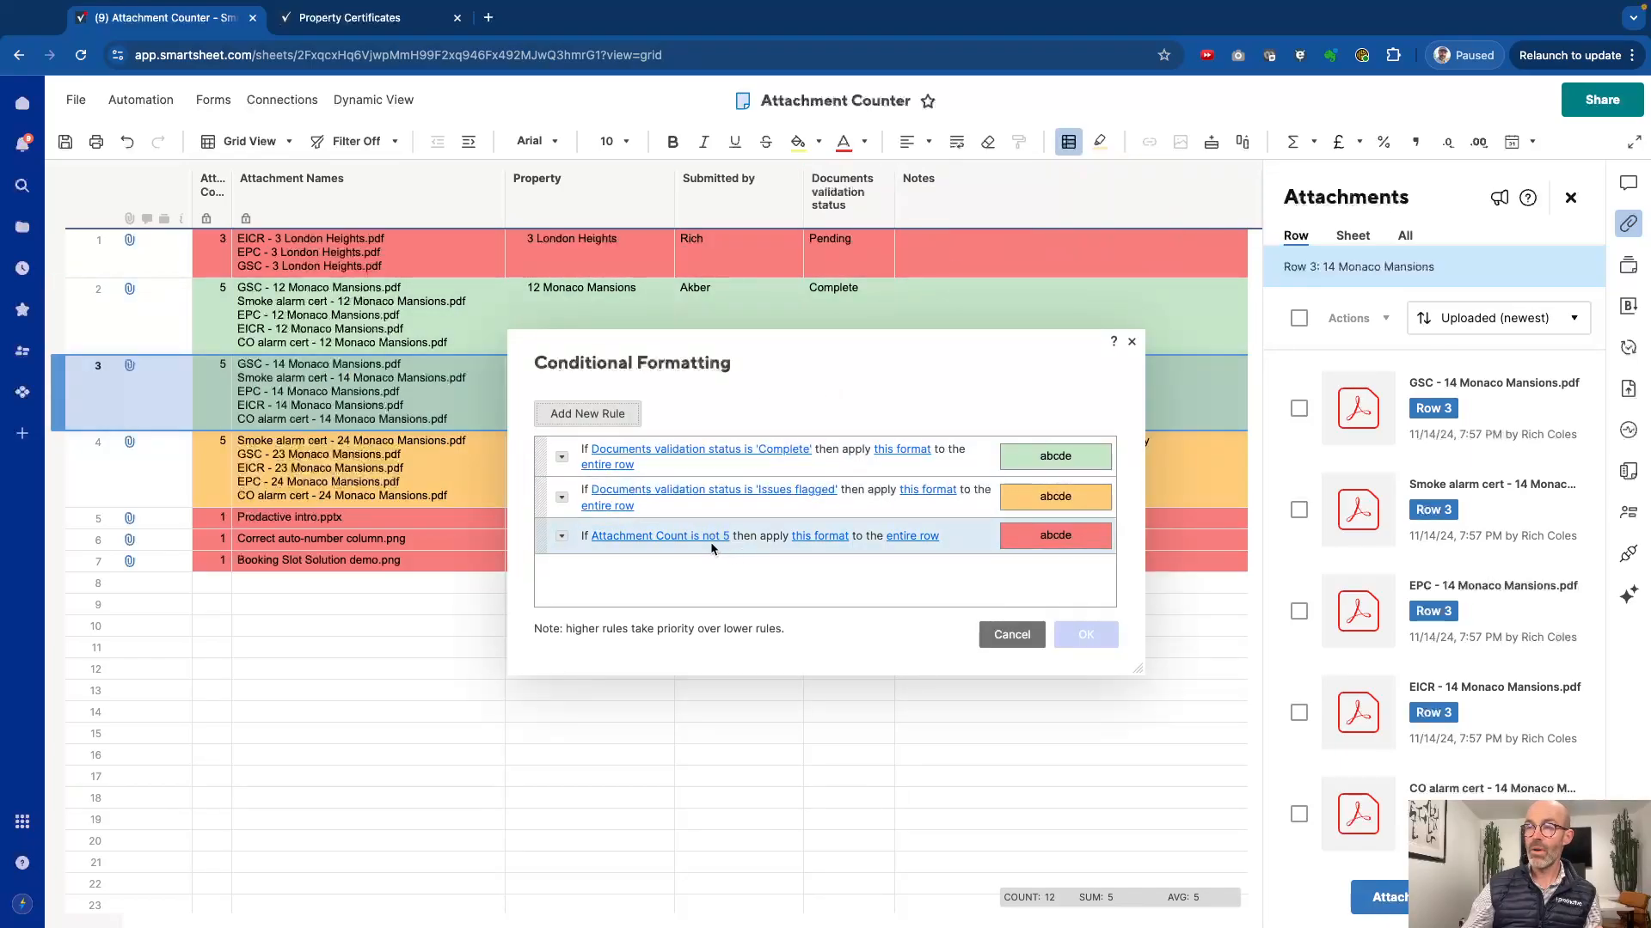
click(1007, 636)
click(885, 692)
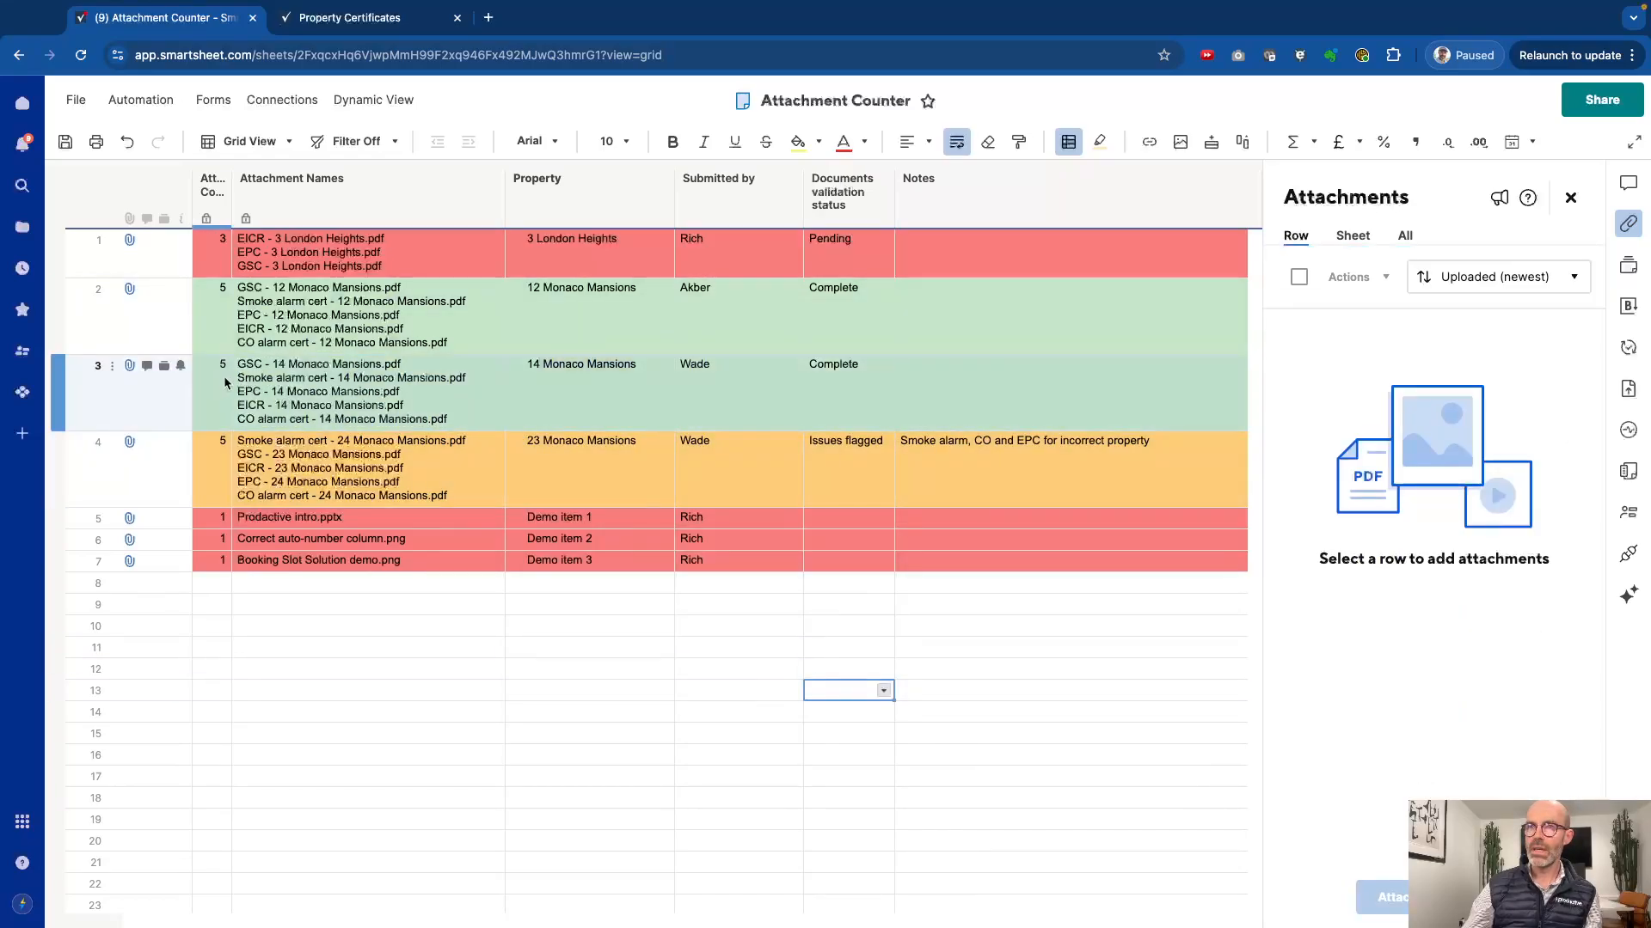
Step: Compare row 4's attachment names with its documents validation status and notes
click(293, 465)
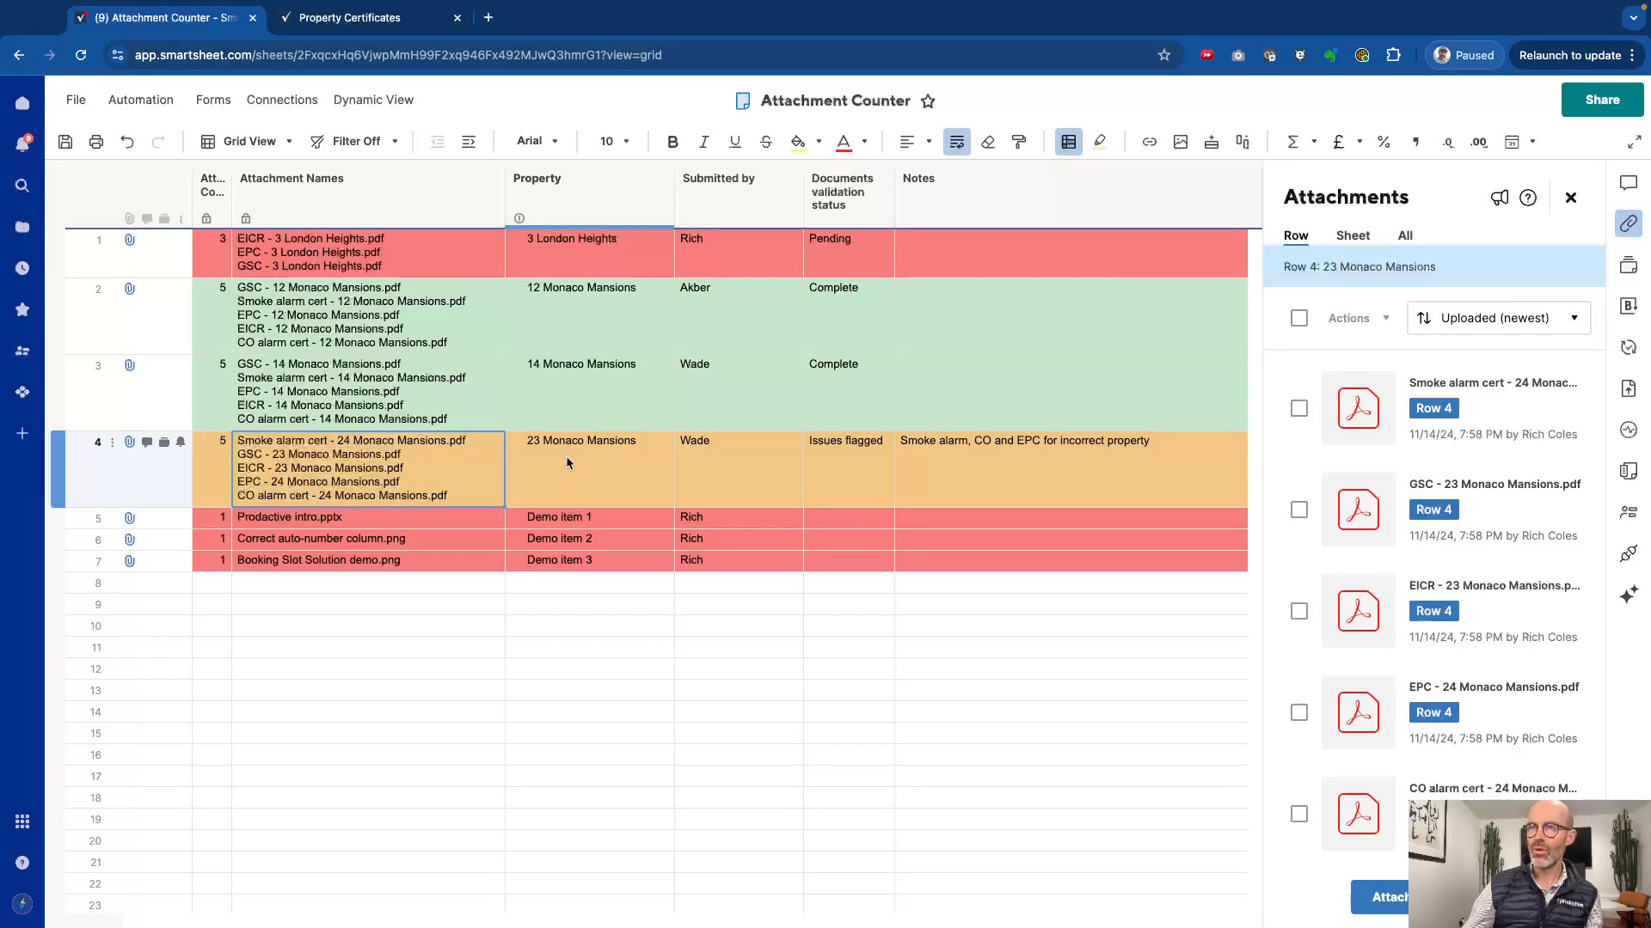
click(826, 483)
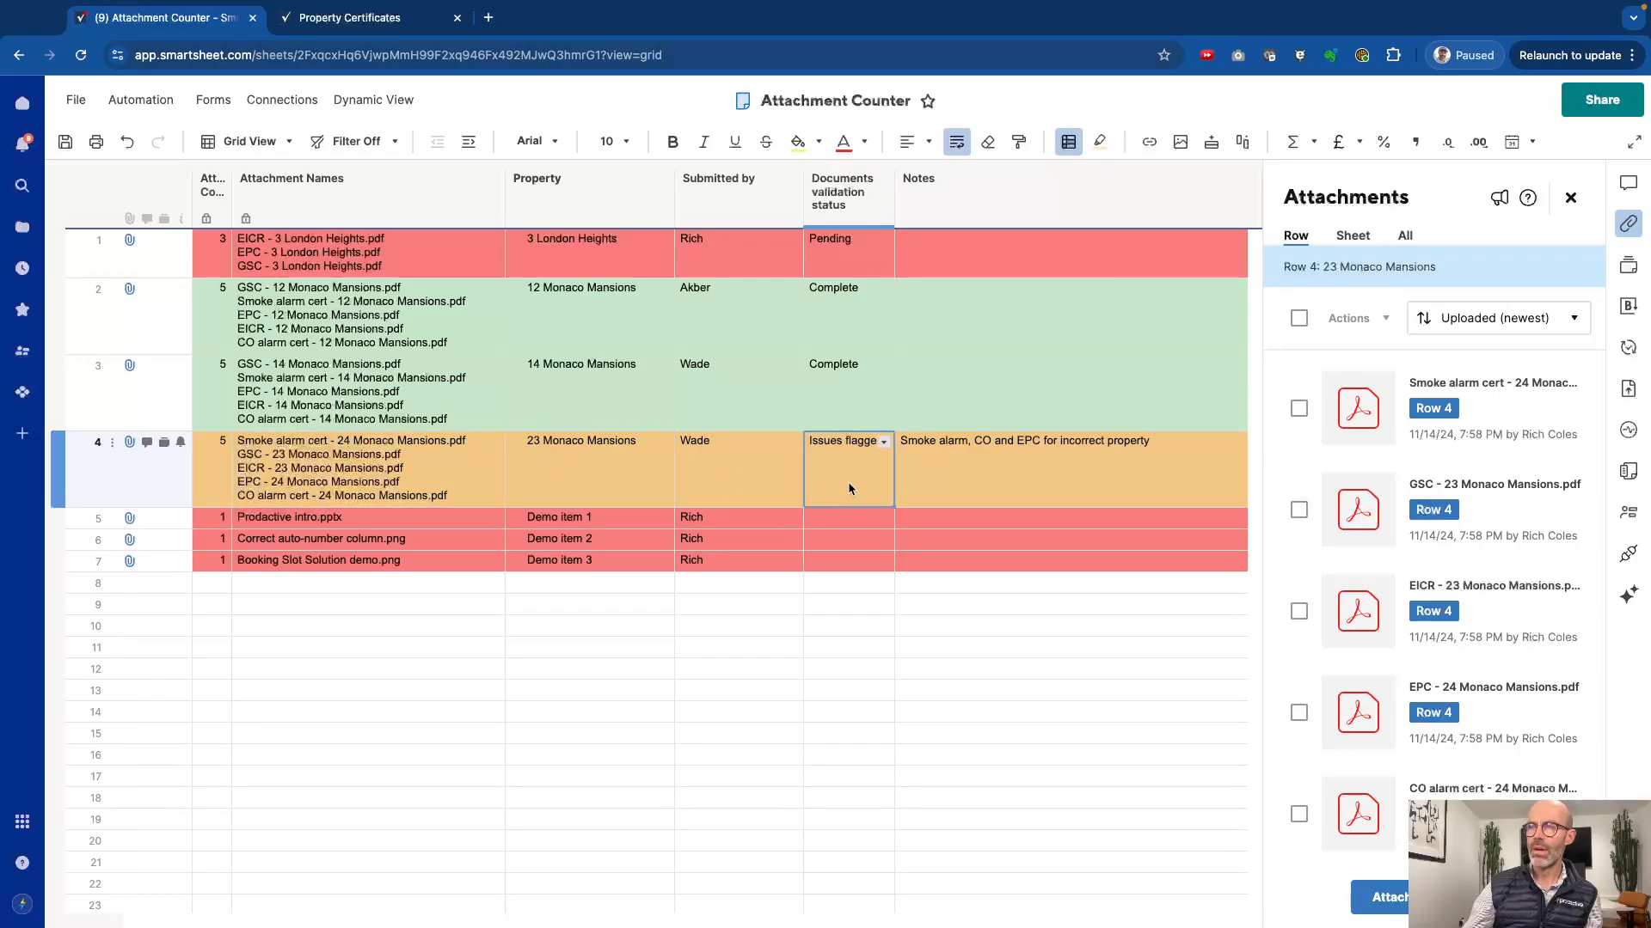
click(927, 497)
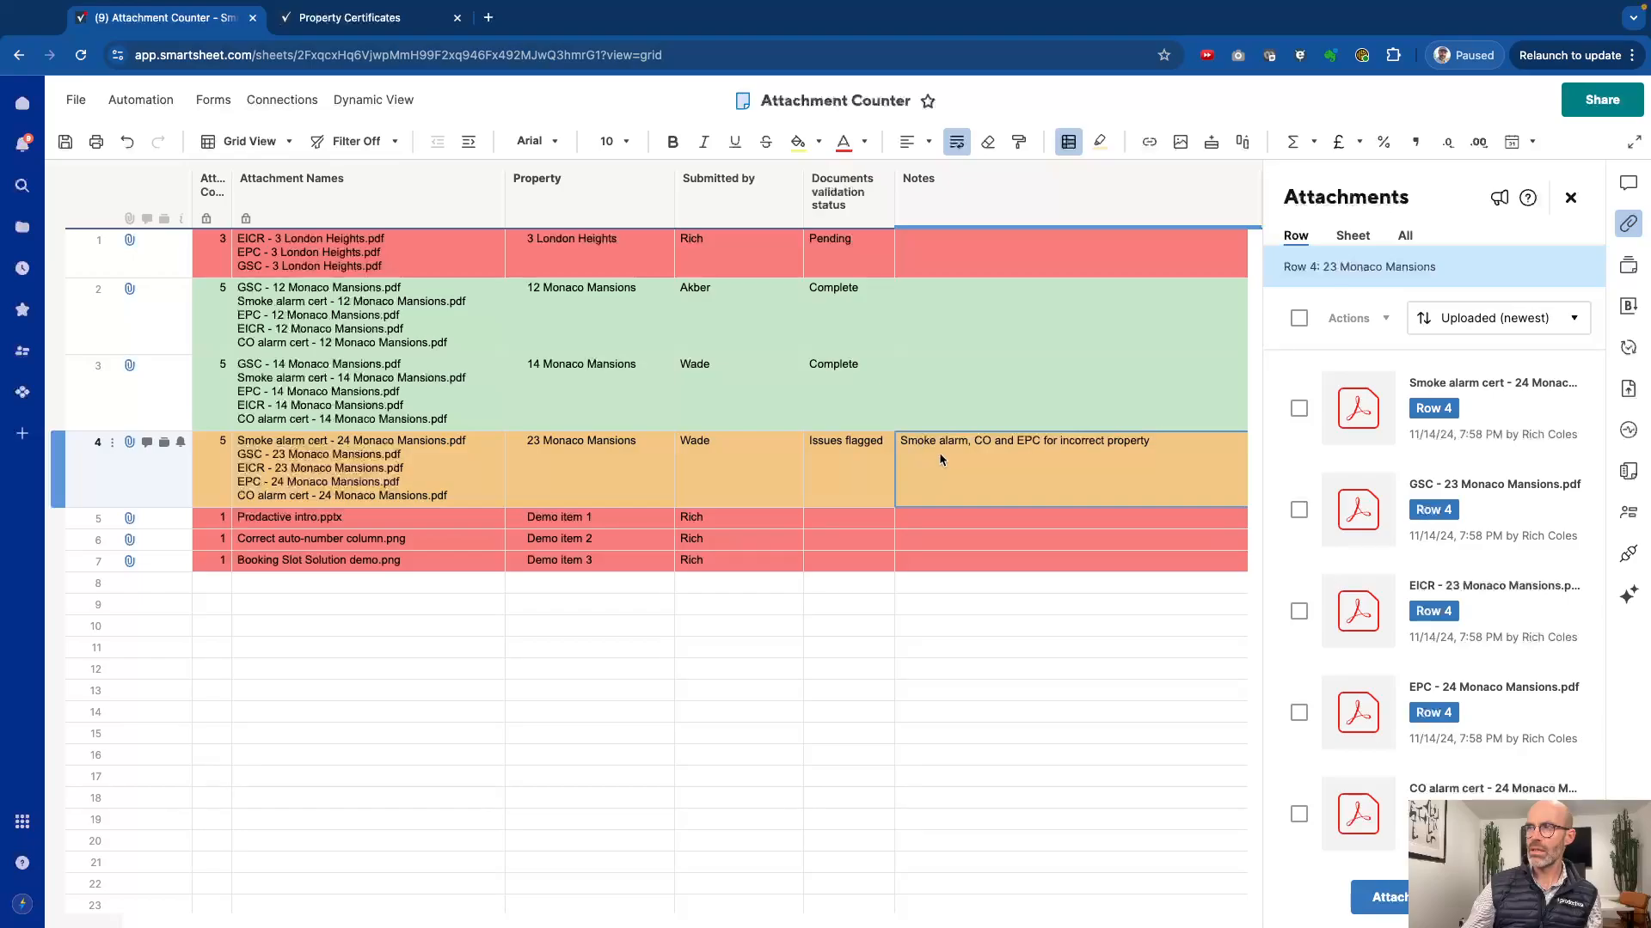
click(705, 588)
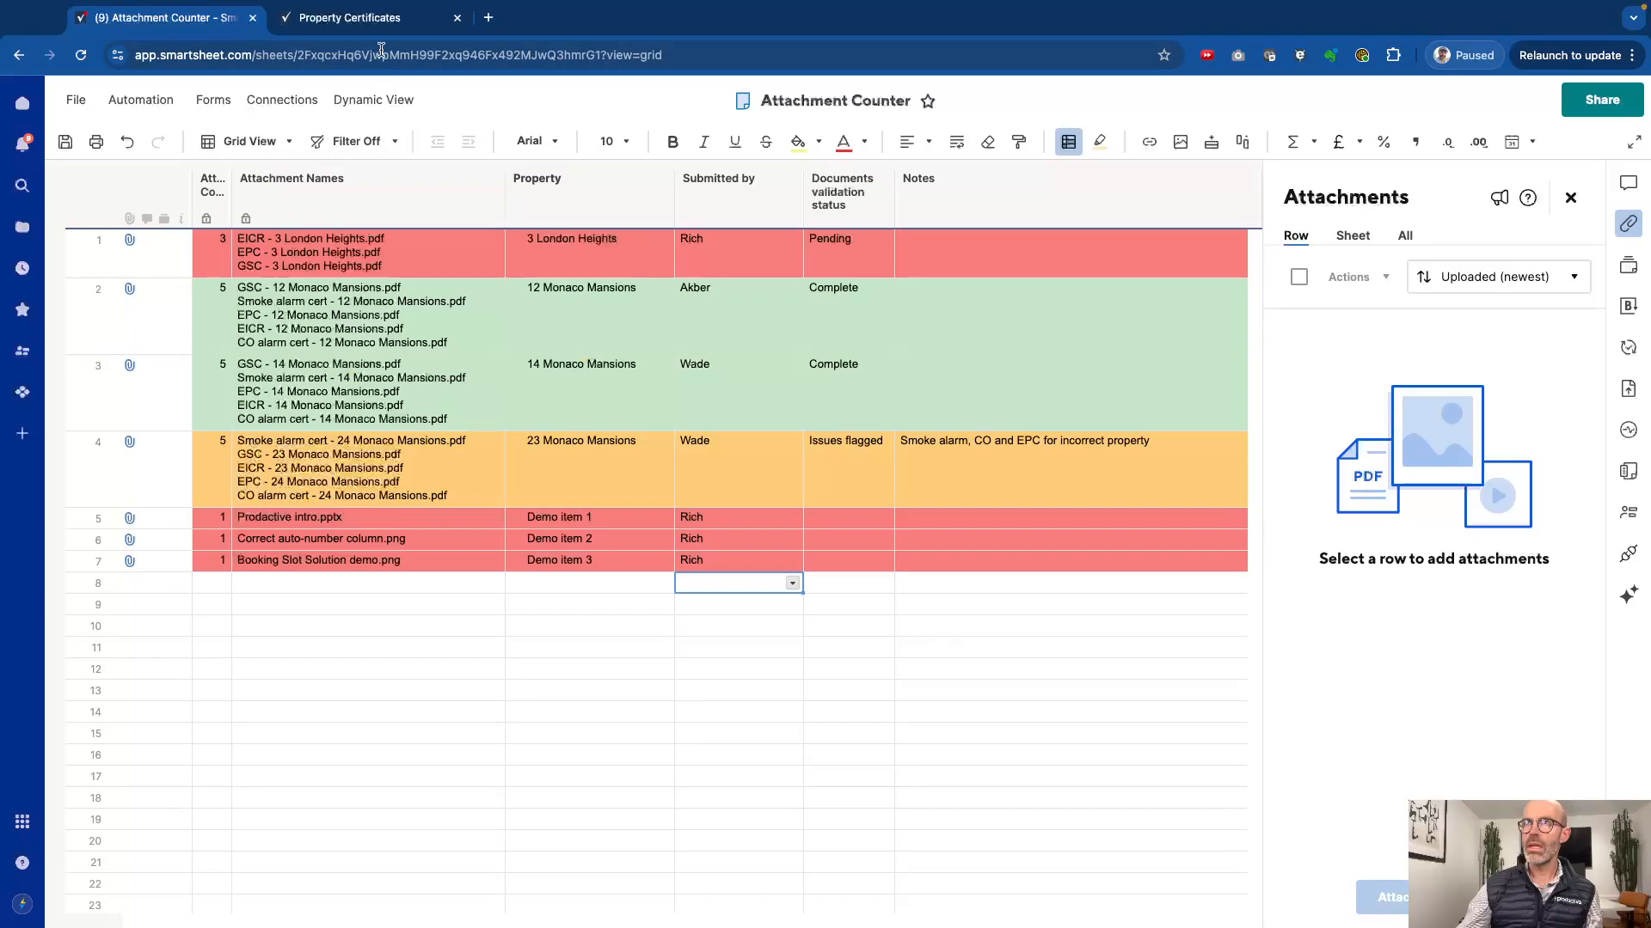
Step: In the open Property Certificates form, choose the submitter's name and enter the property's address
click(368, 21)
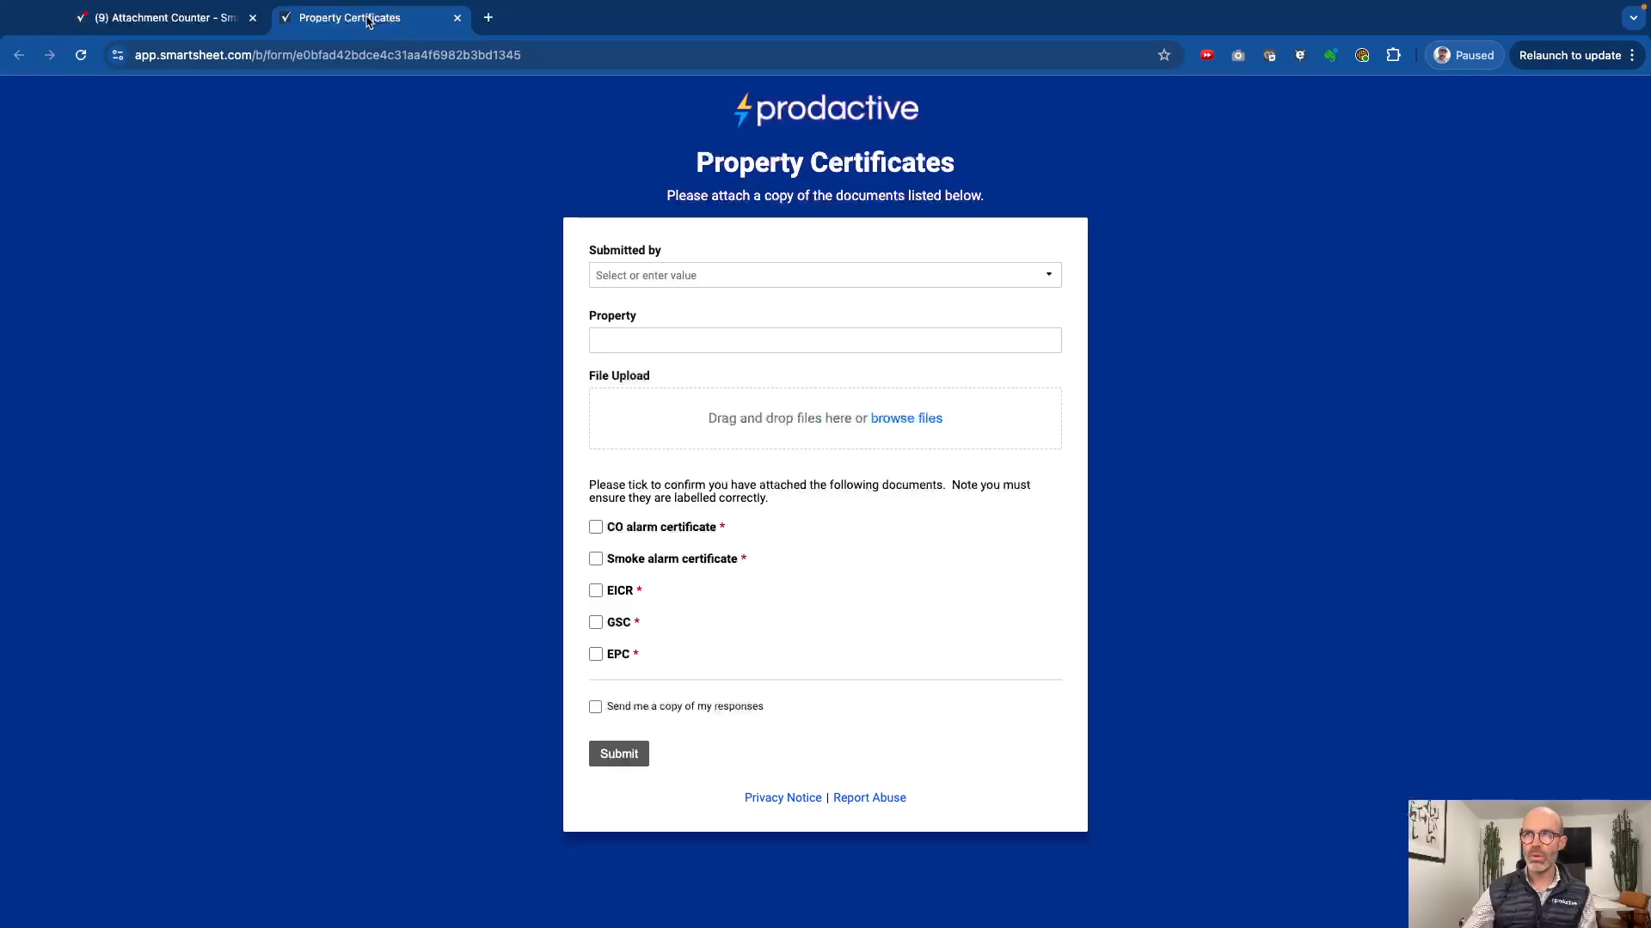
click(711, 283)
click(660, 383)
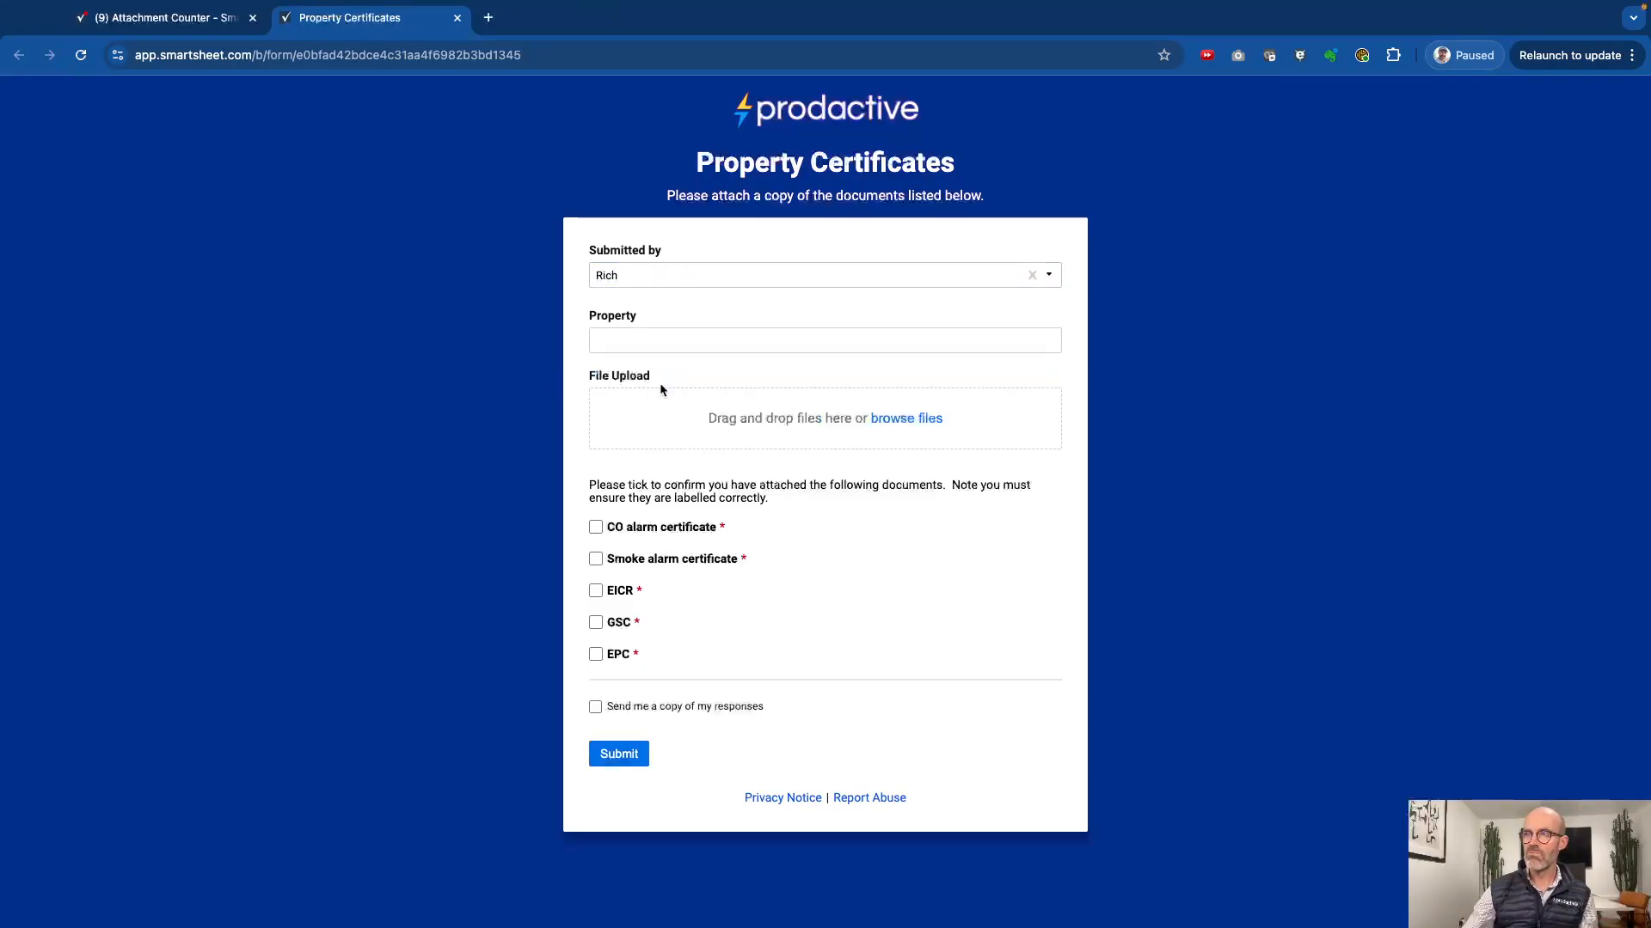
click(660, 341)
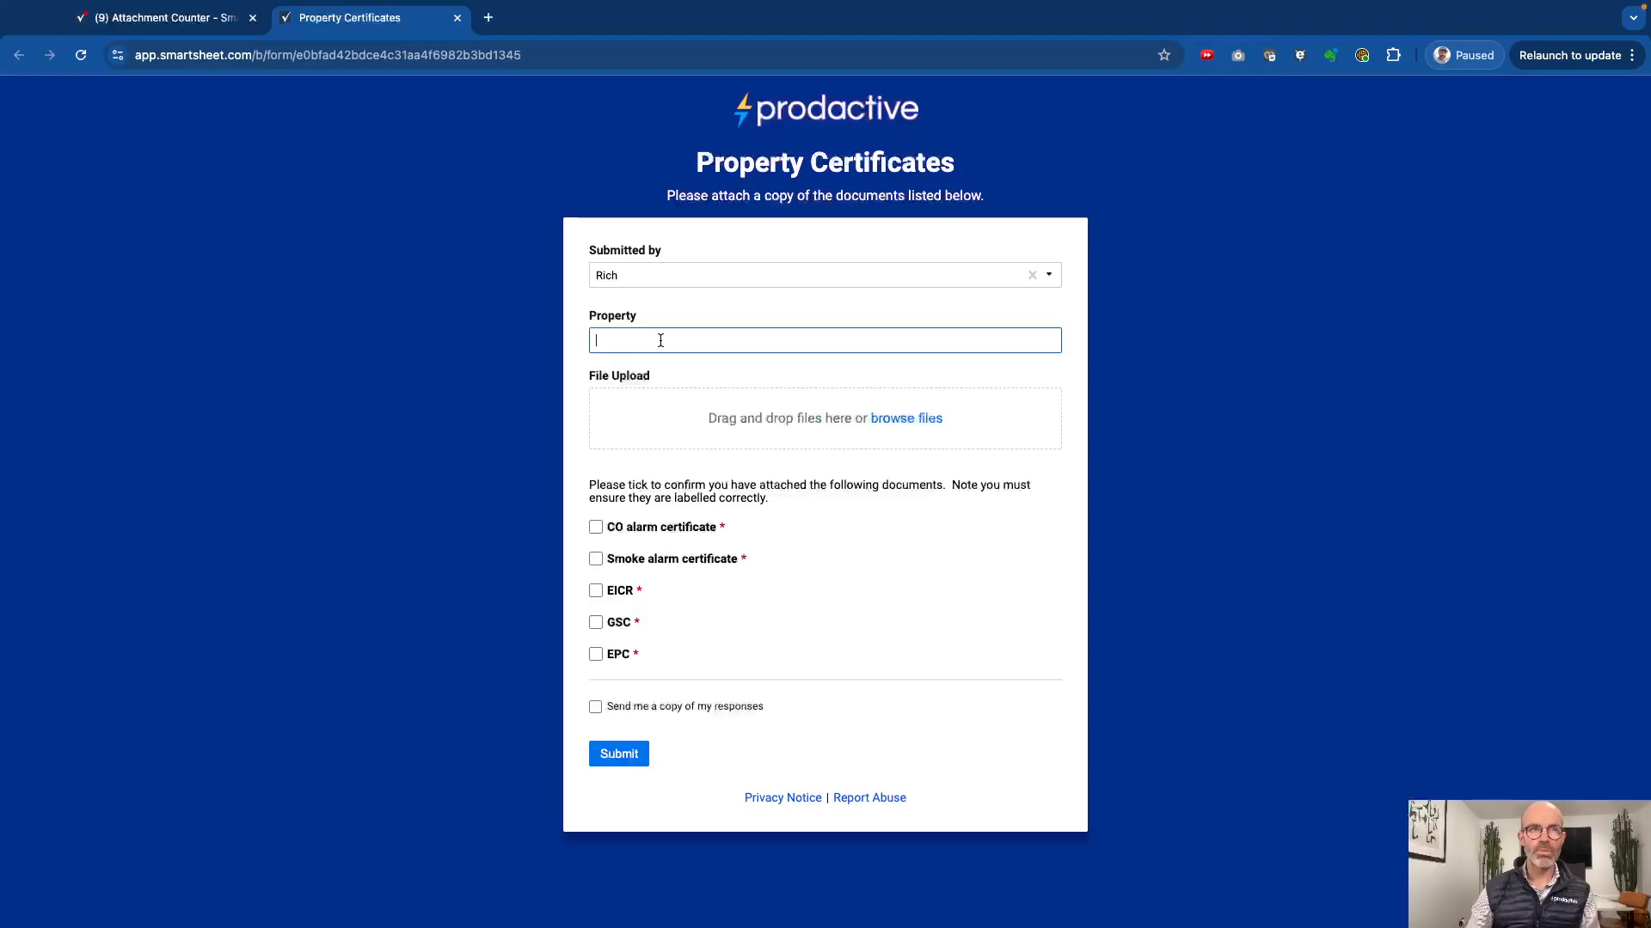
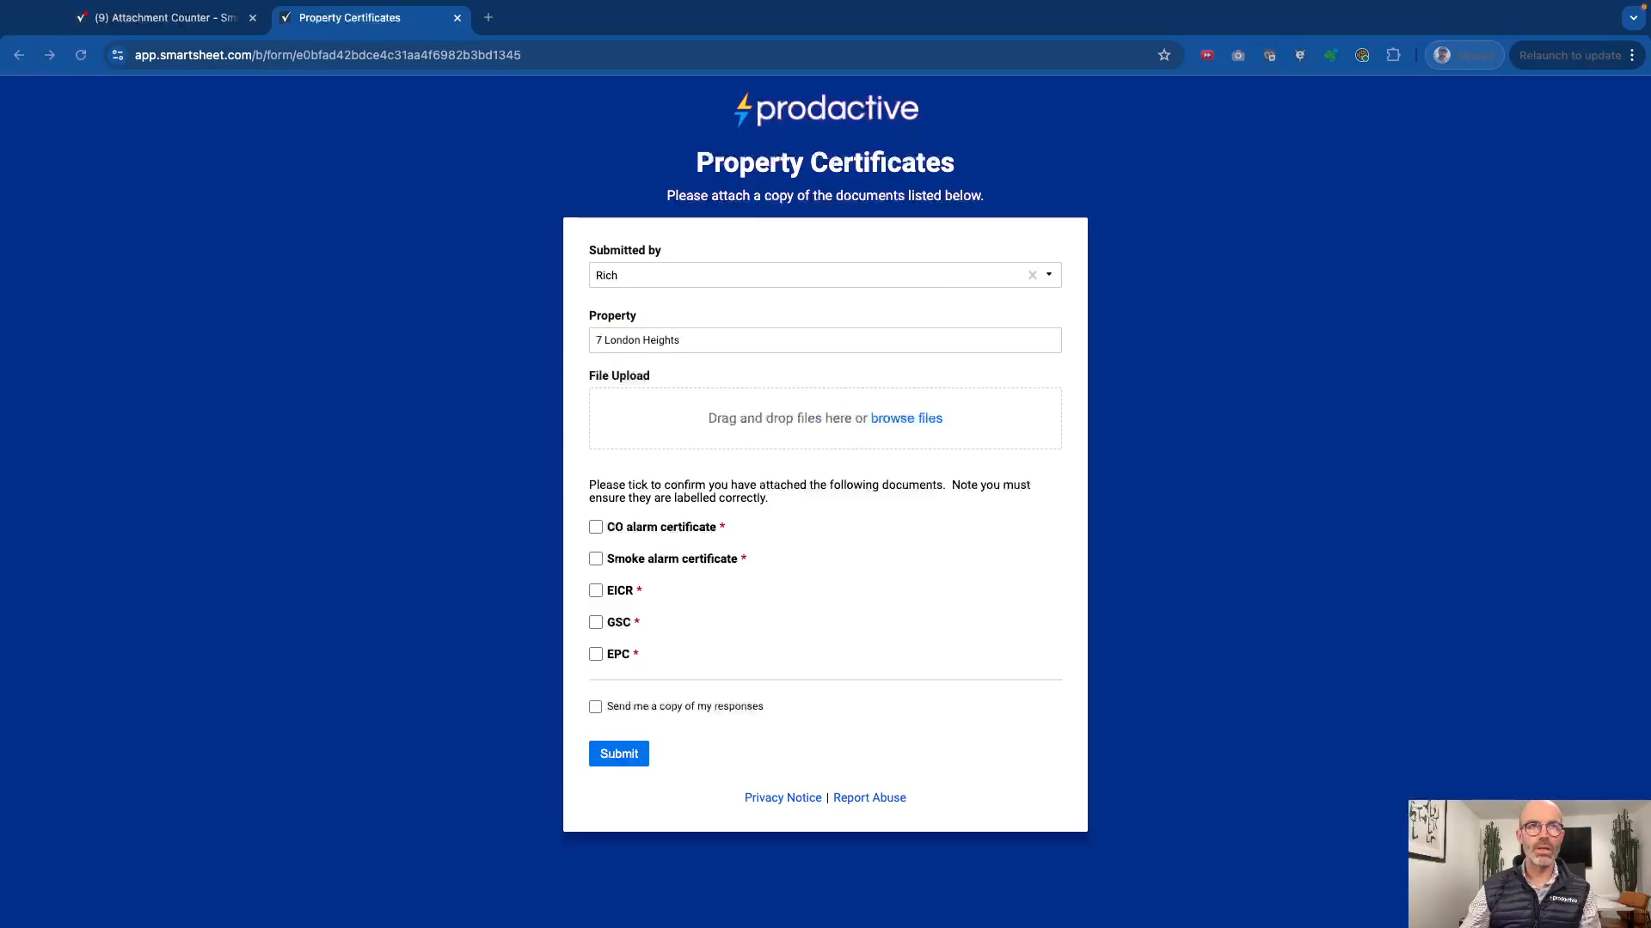
Step: Attach the entered property's GSC, EPC and EICR PDFs to the form, plus a GSC PDF belonging to a different property
drag(0, 455, 767, 416)
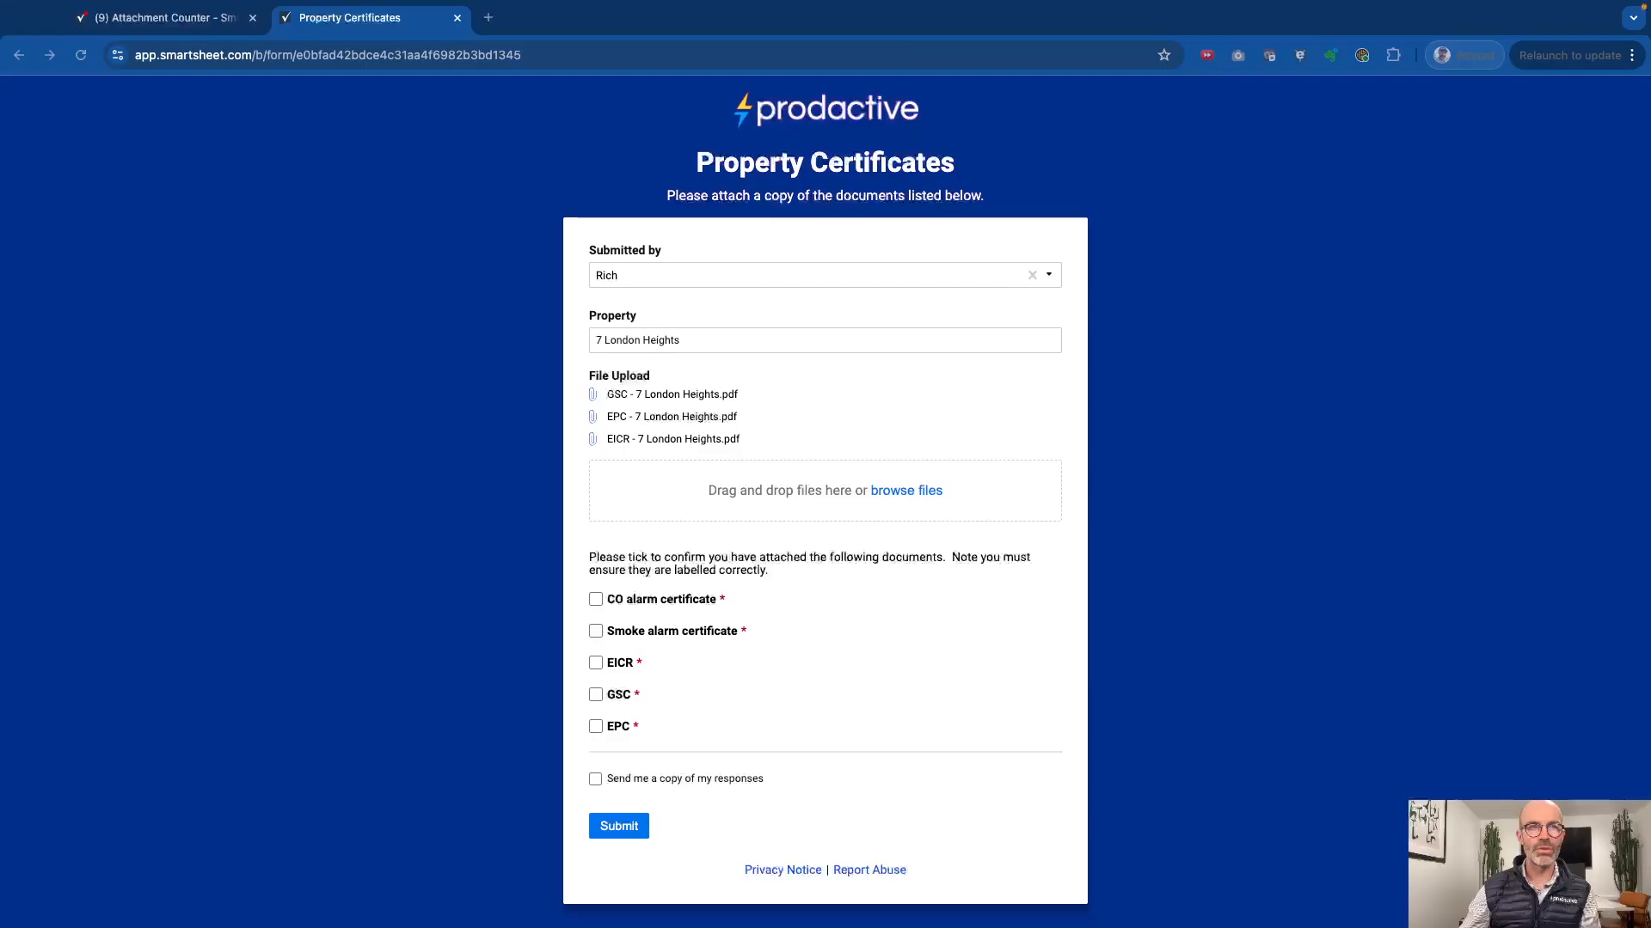
drag(0, 667, 756, 509)
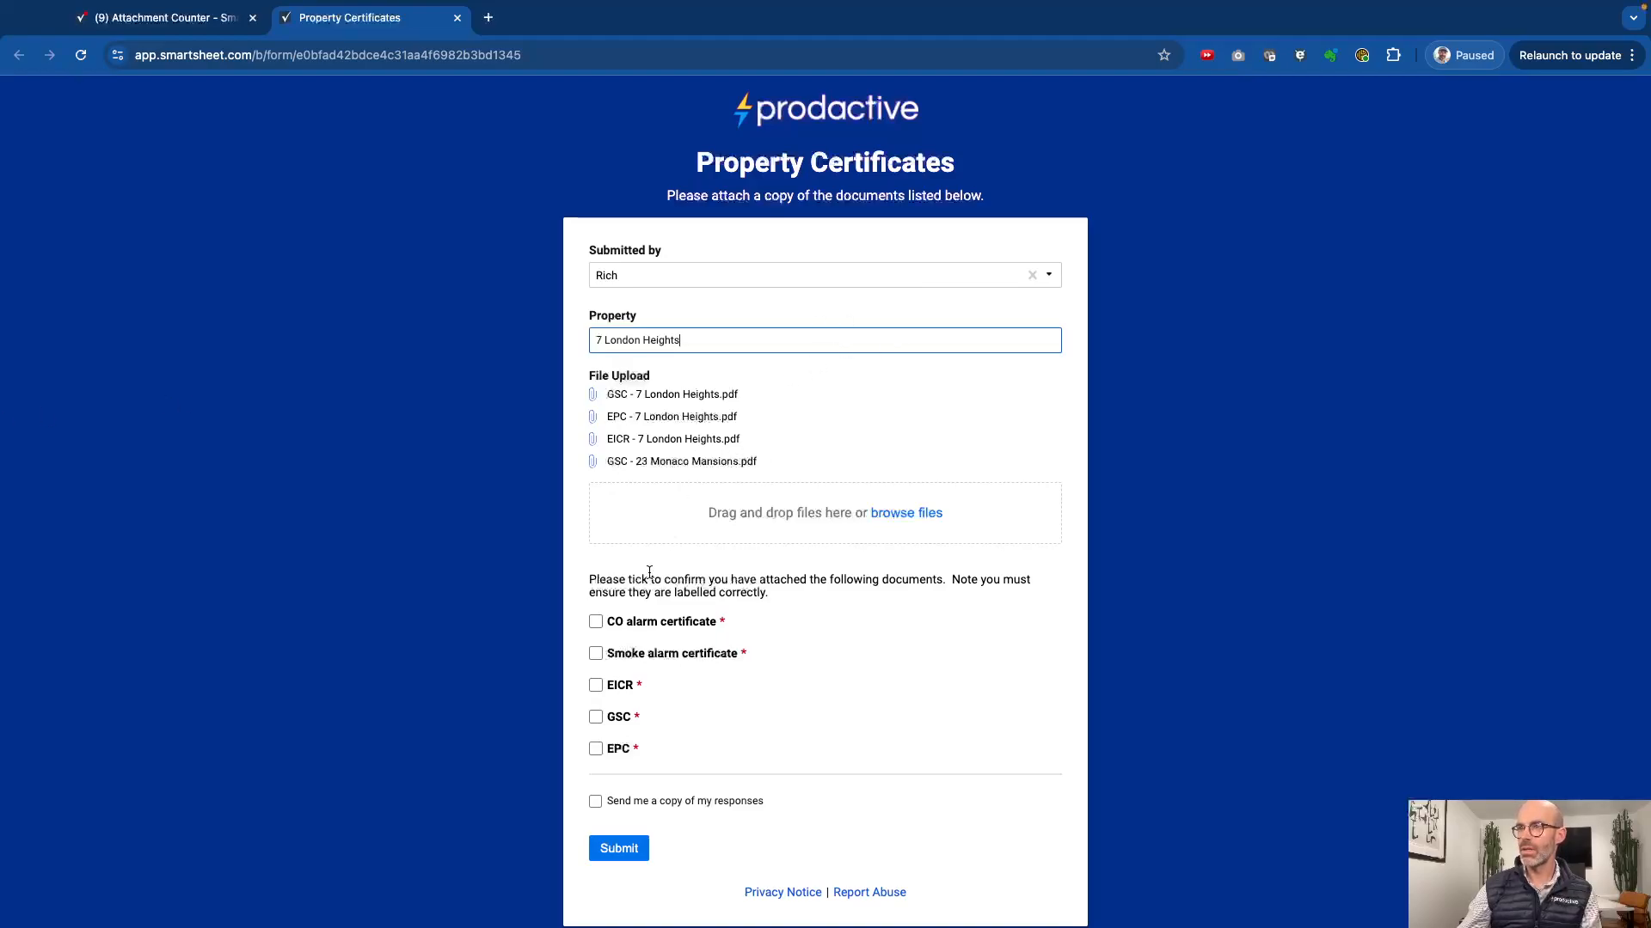
Step: Confirm the CO alarm certificate, Smoke alarm certificate, EICR, GSC and EPC as attached, and submit the form
scroll(677, 612, down, 1)
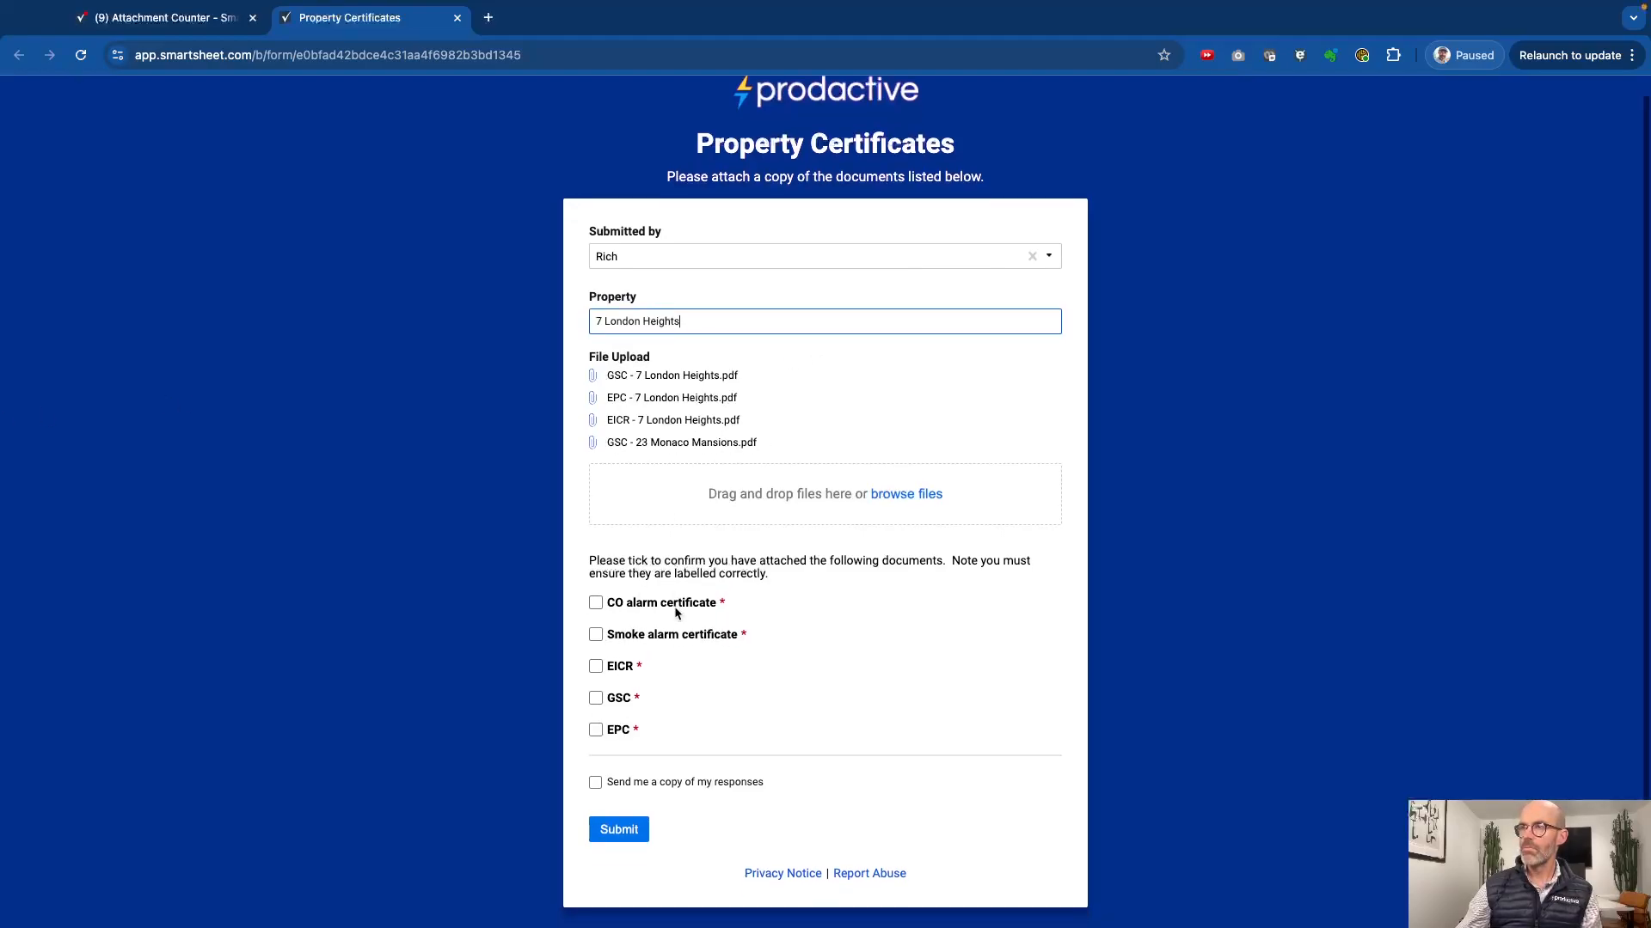
click(595, 603)
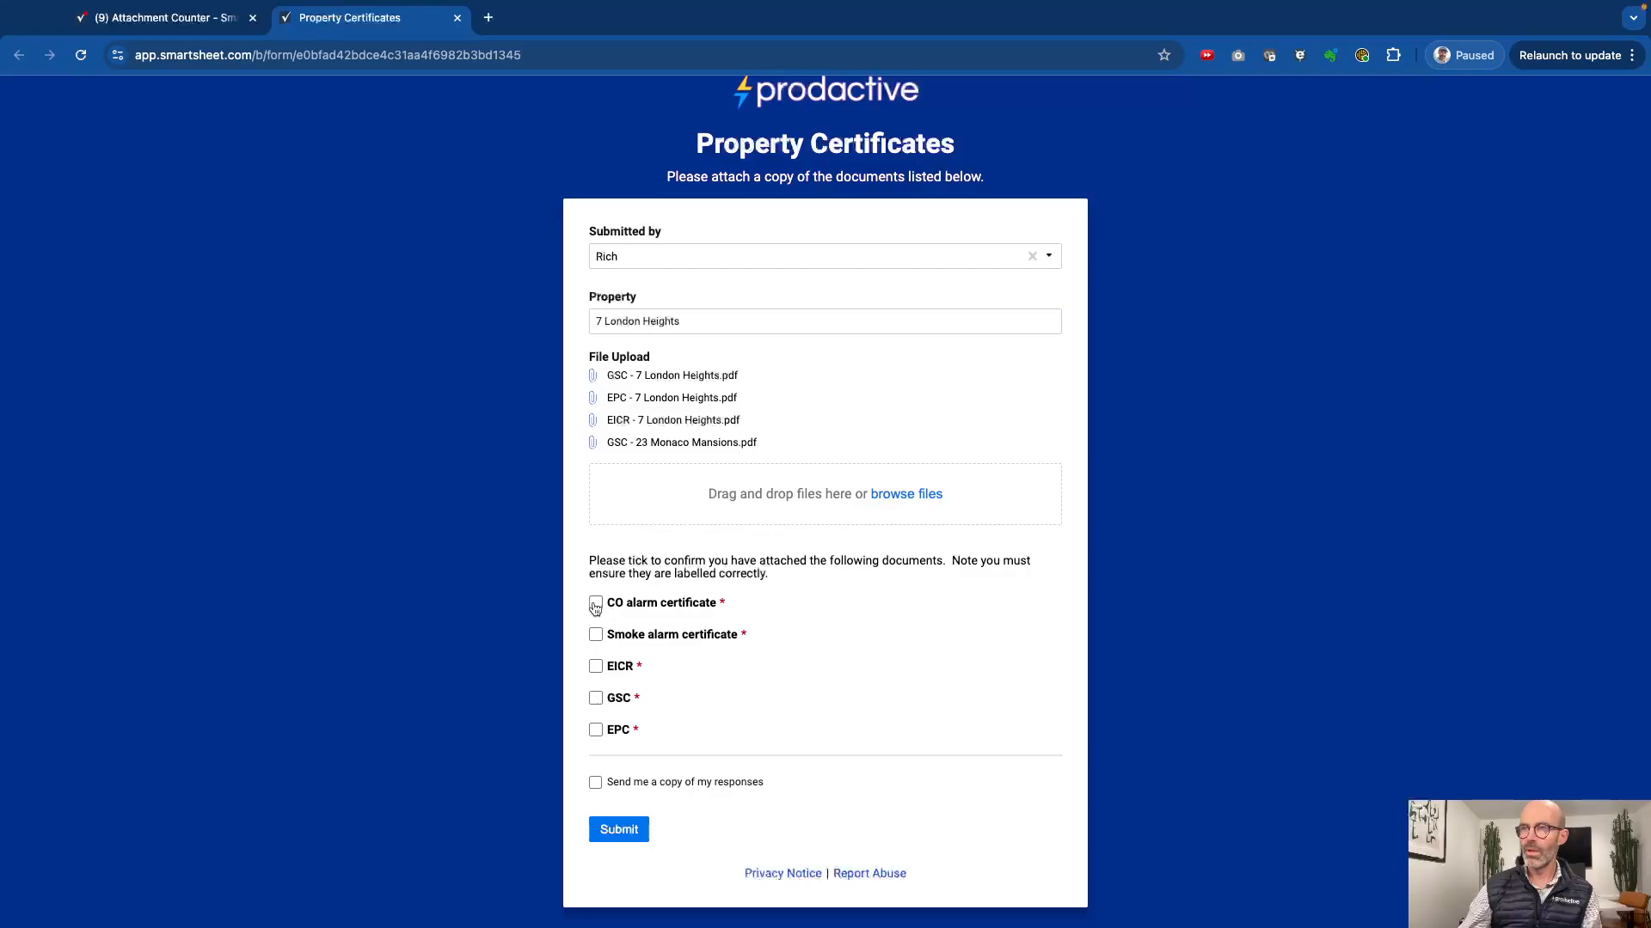
click(596, 635)
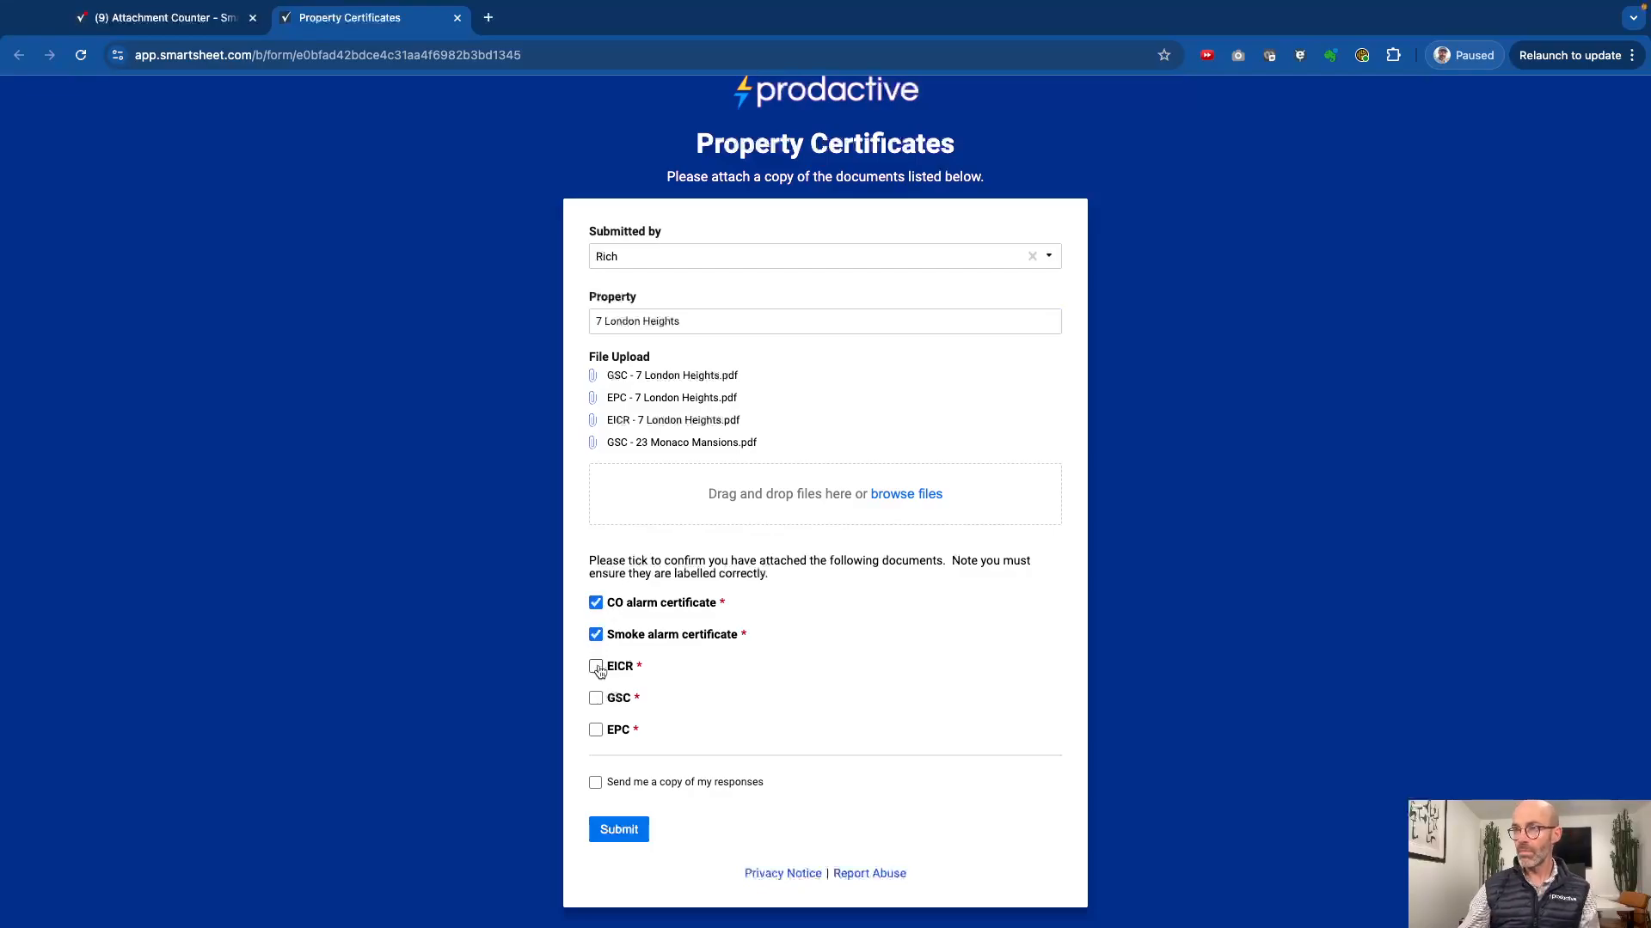
click(596, 667)
click(596, 699)
click(596, 731)
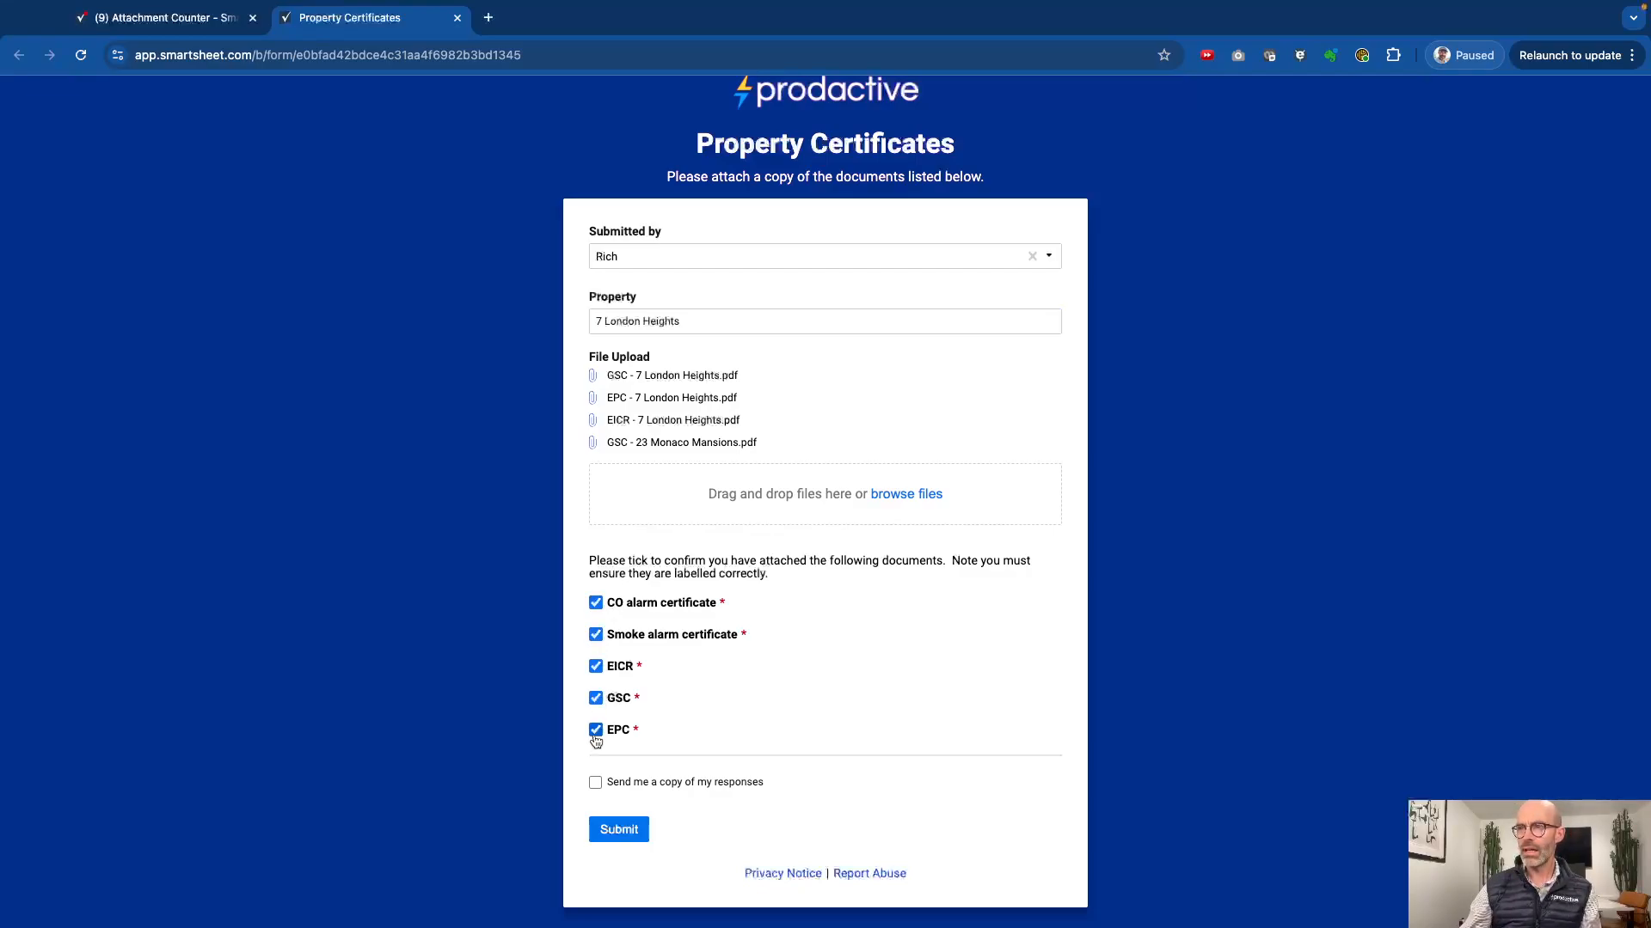
click(625, 831)
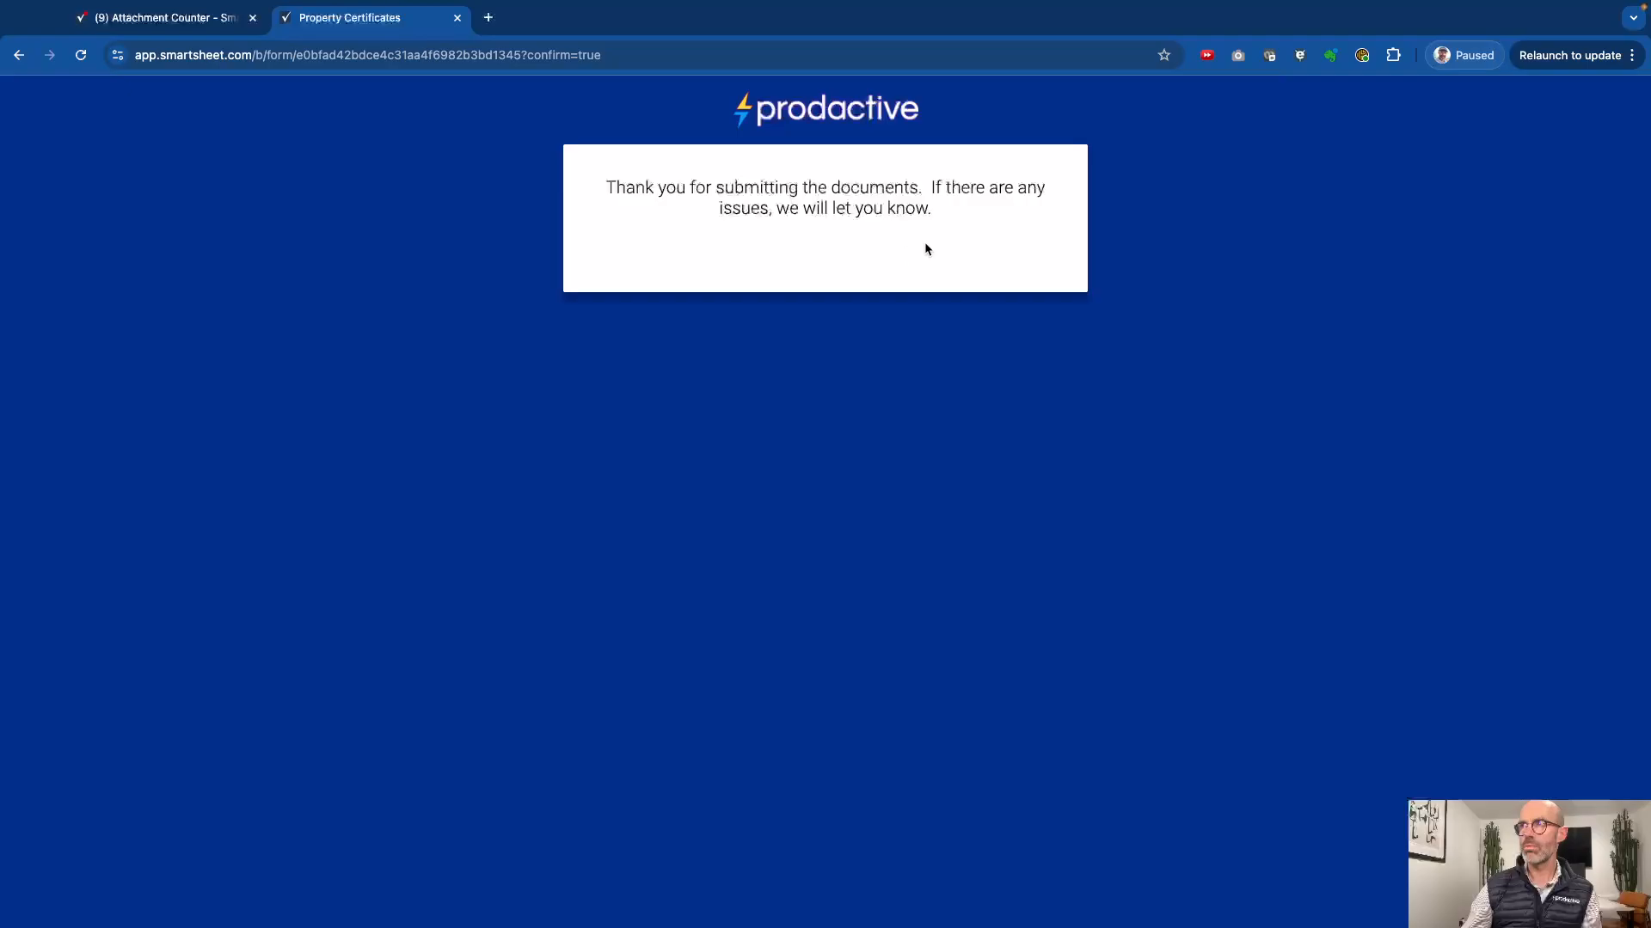
Step: Return to the Attachment Counter sheet, review the files attached to the newly submitted row 1, and close the attachments list
click(161, 21)
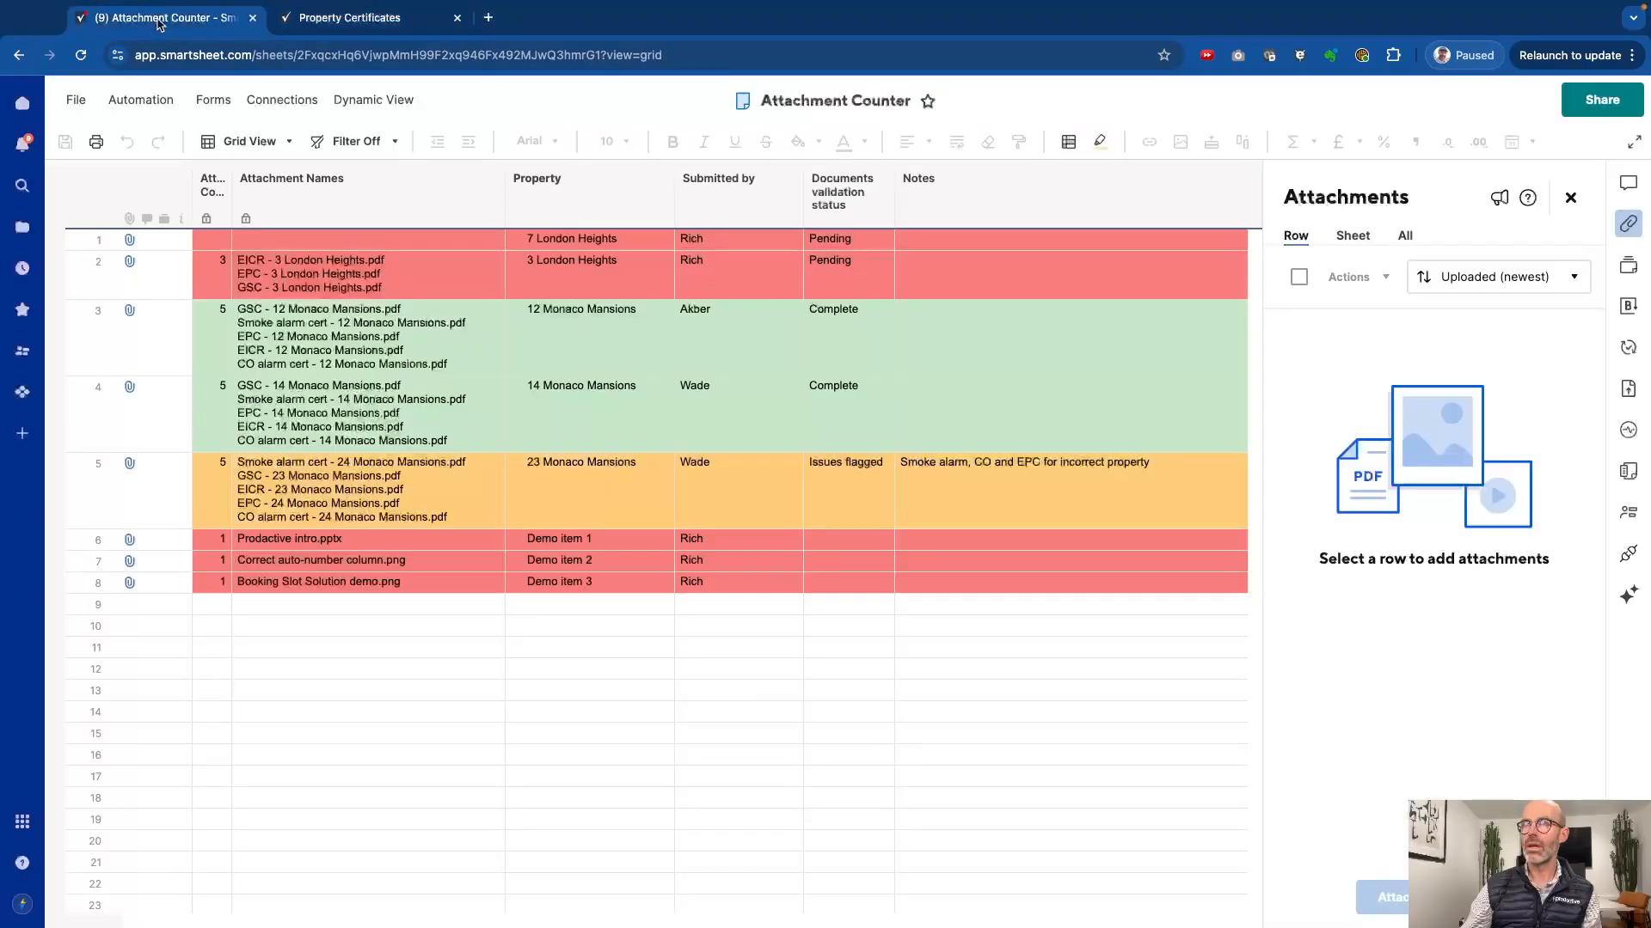
click(129, 241)
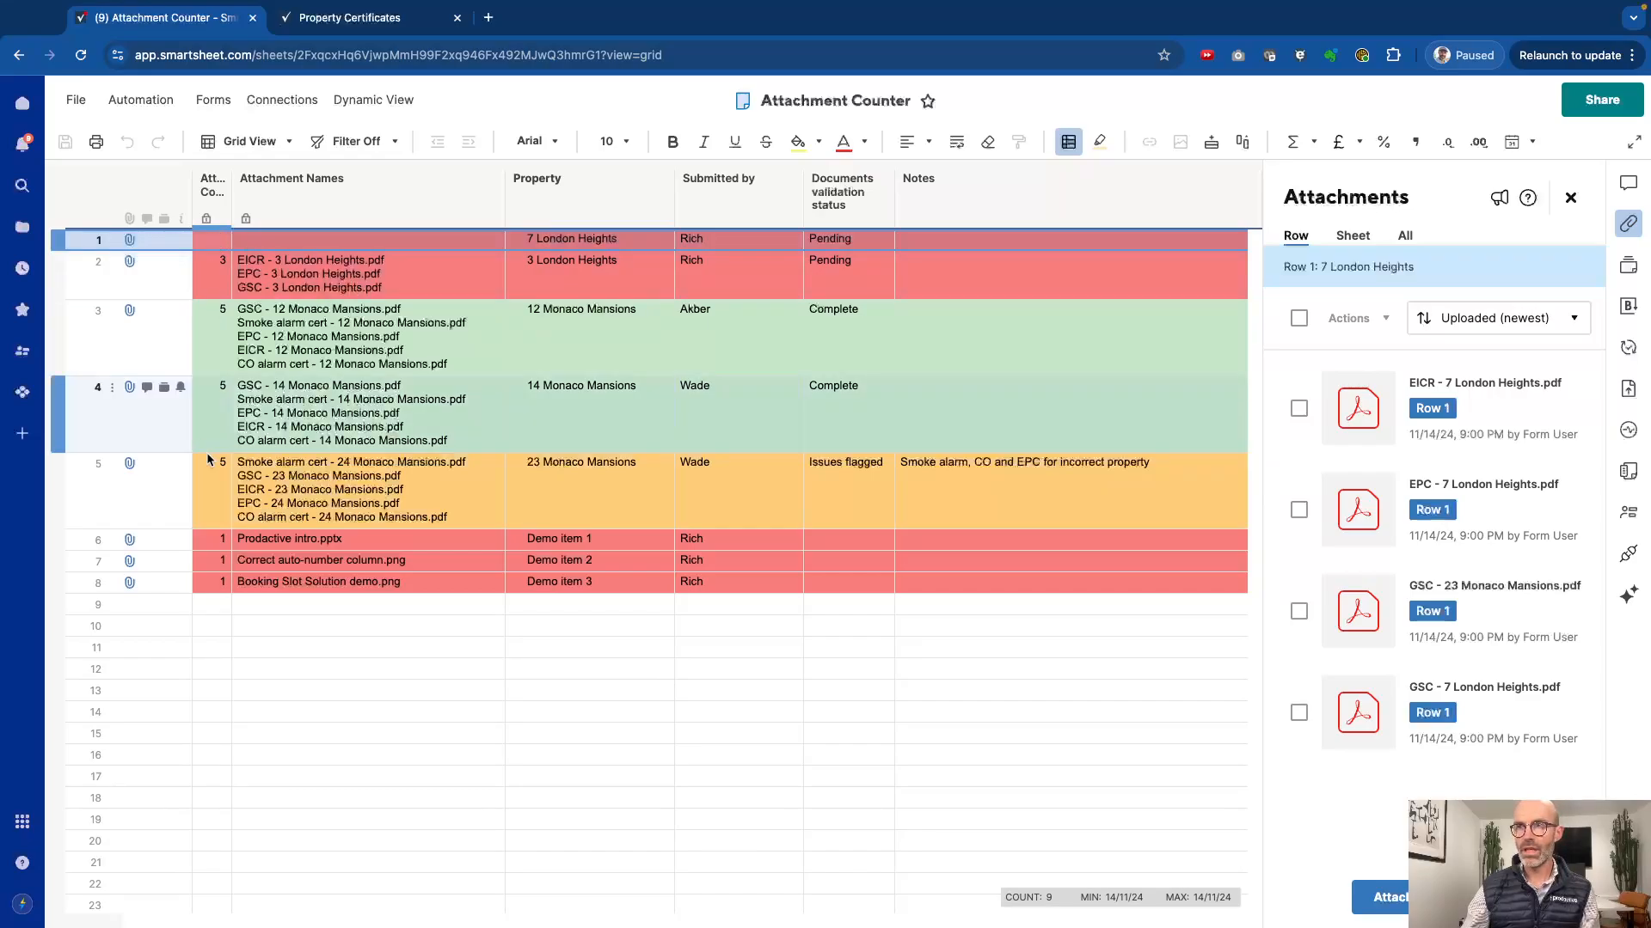
click(1570, 198)
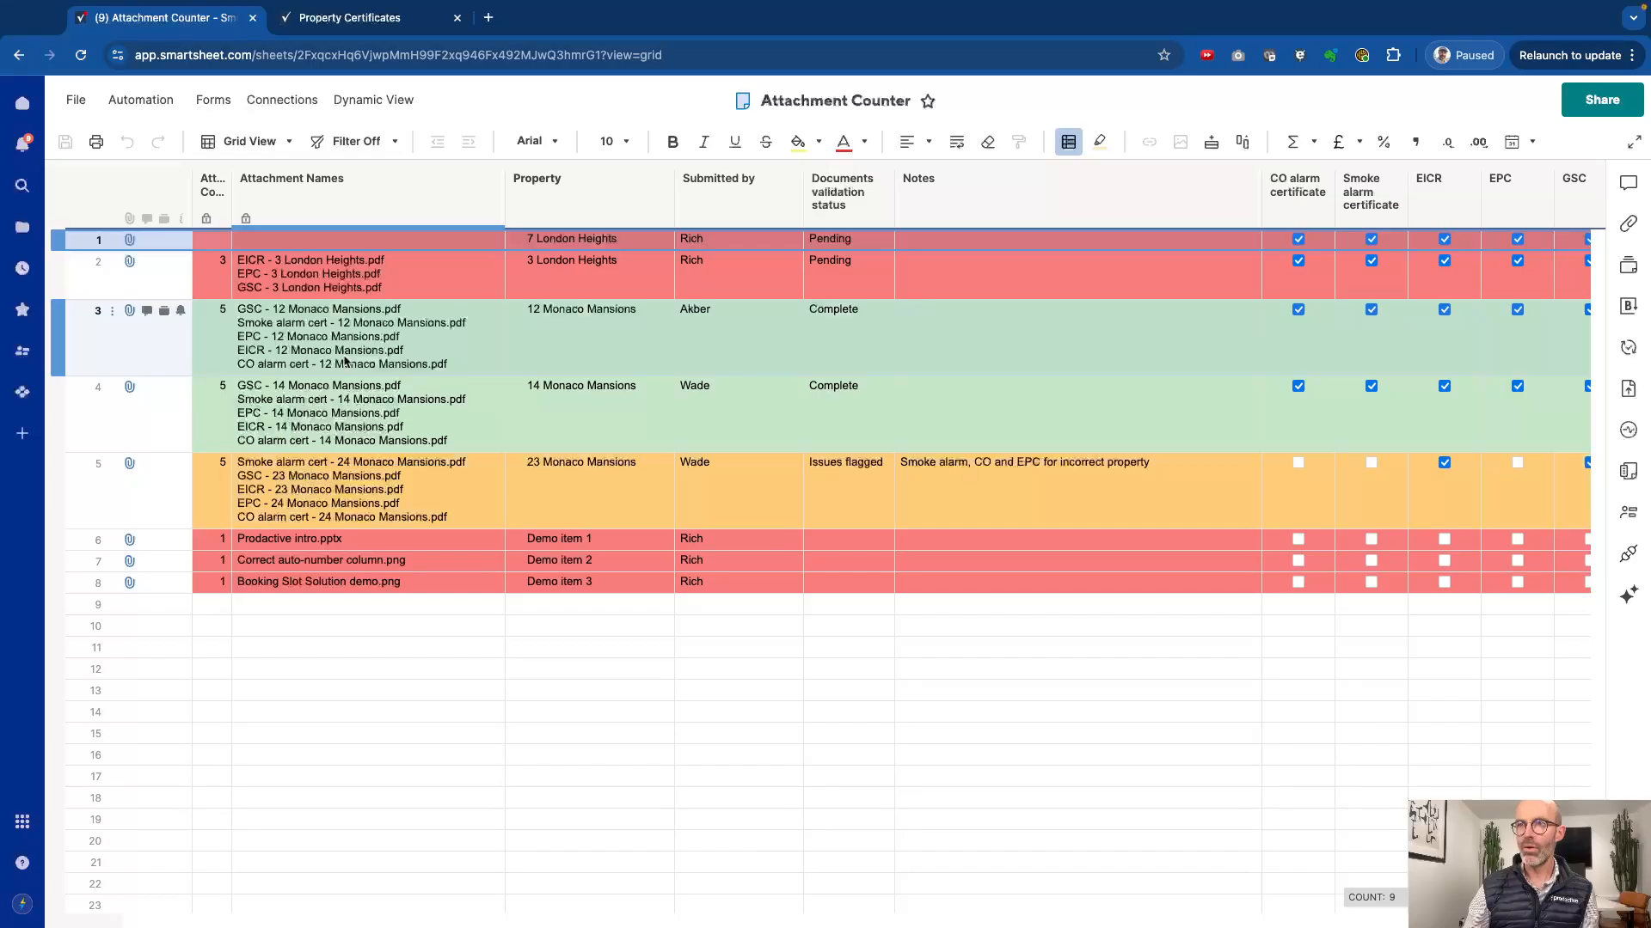
Step: Search the sheet for "png", go through the matching attachment names, and close the search
click(359, 324)
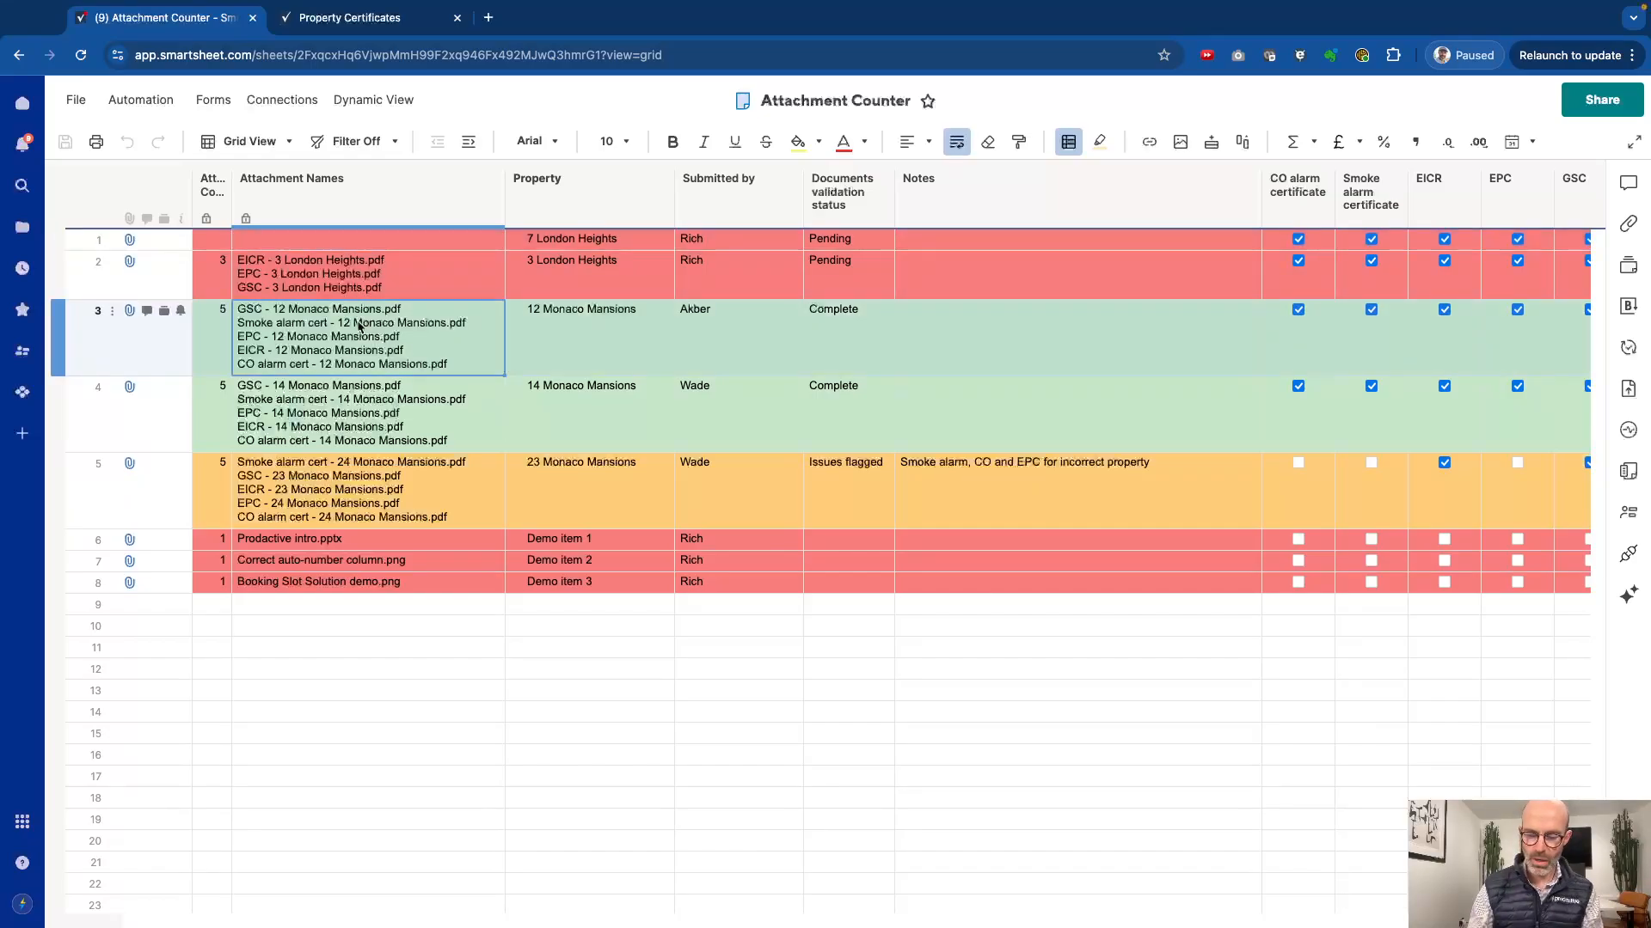
key(ctrl+f)
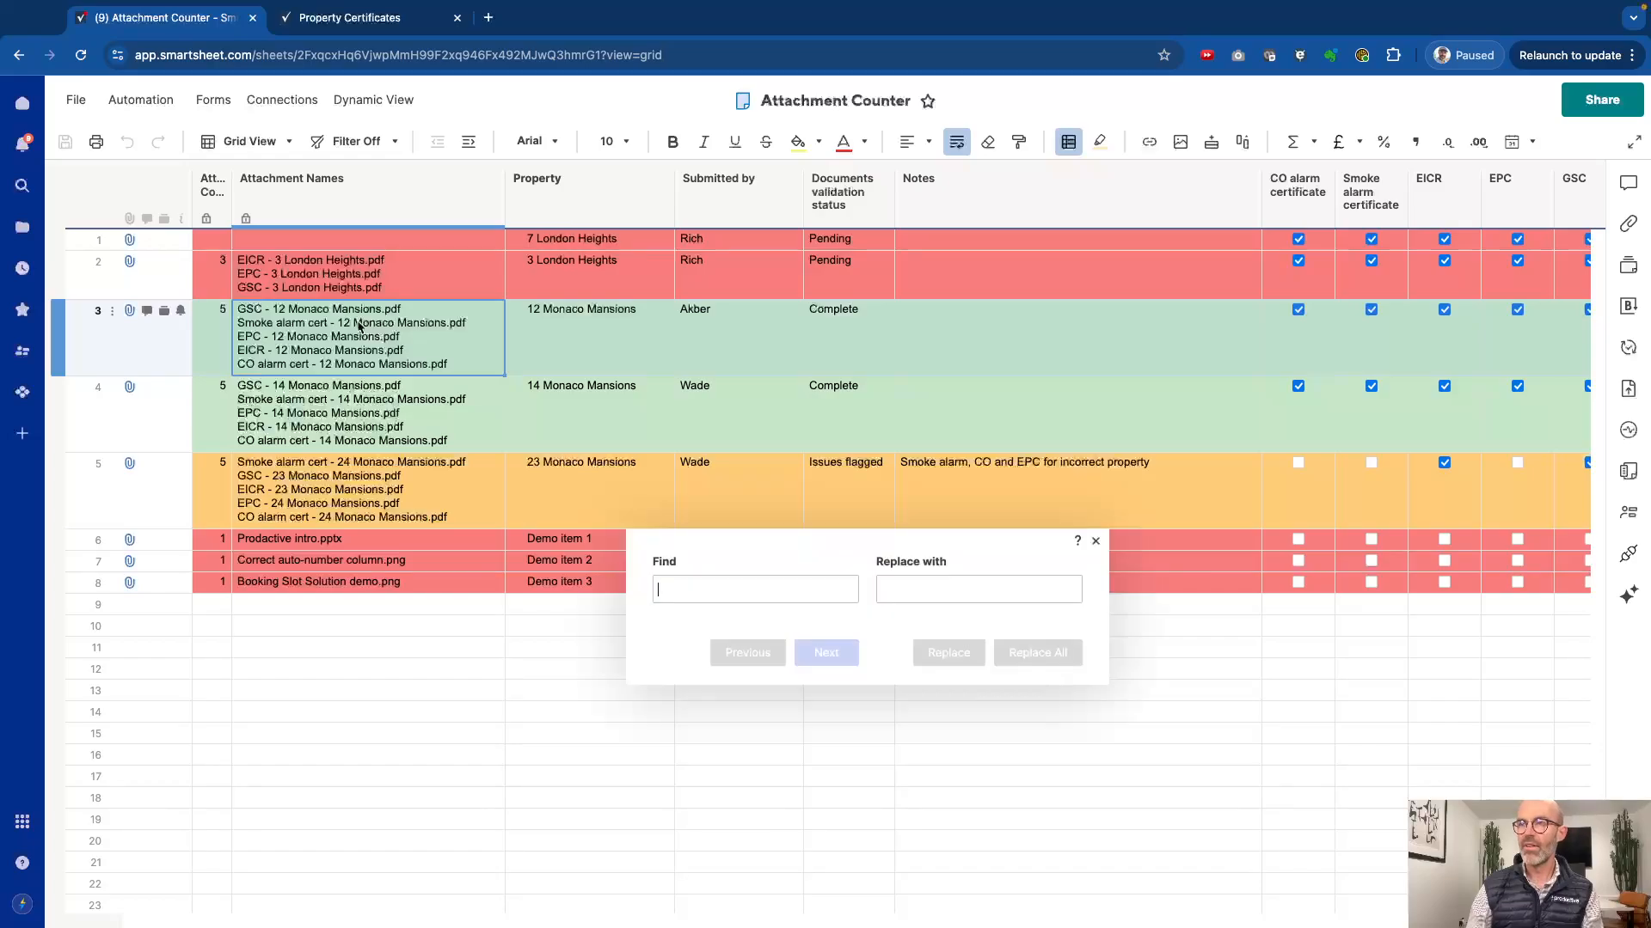
text(png)
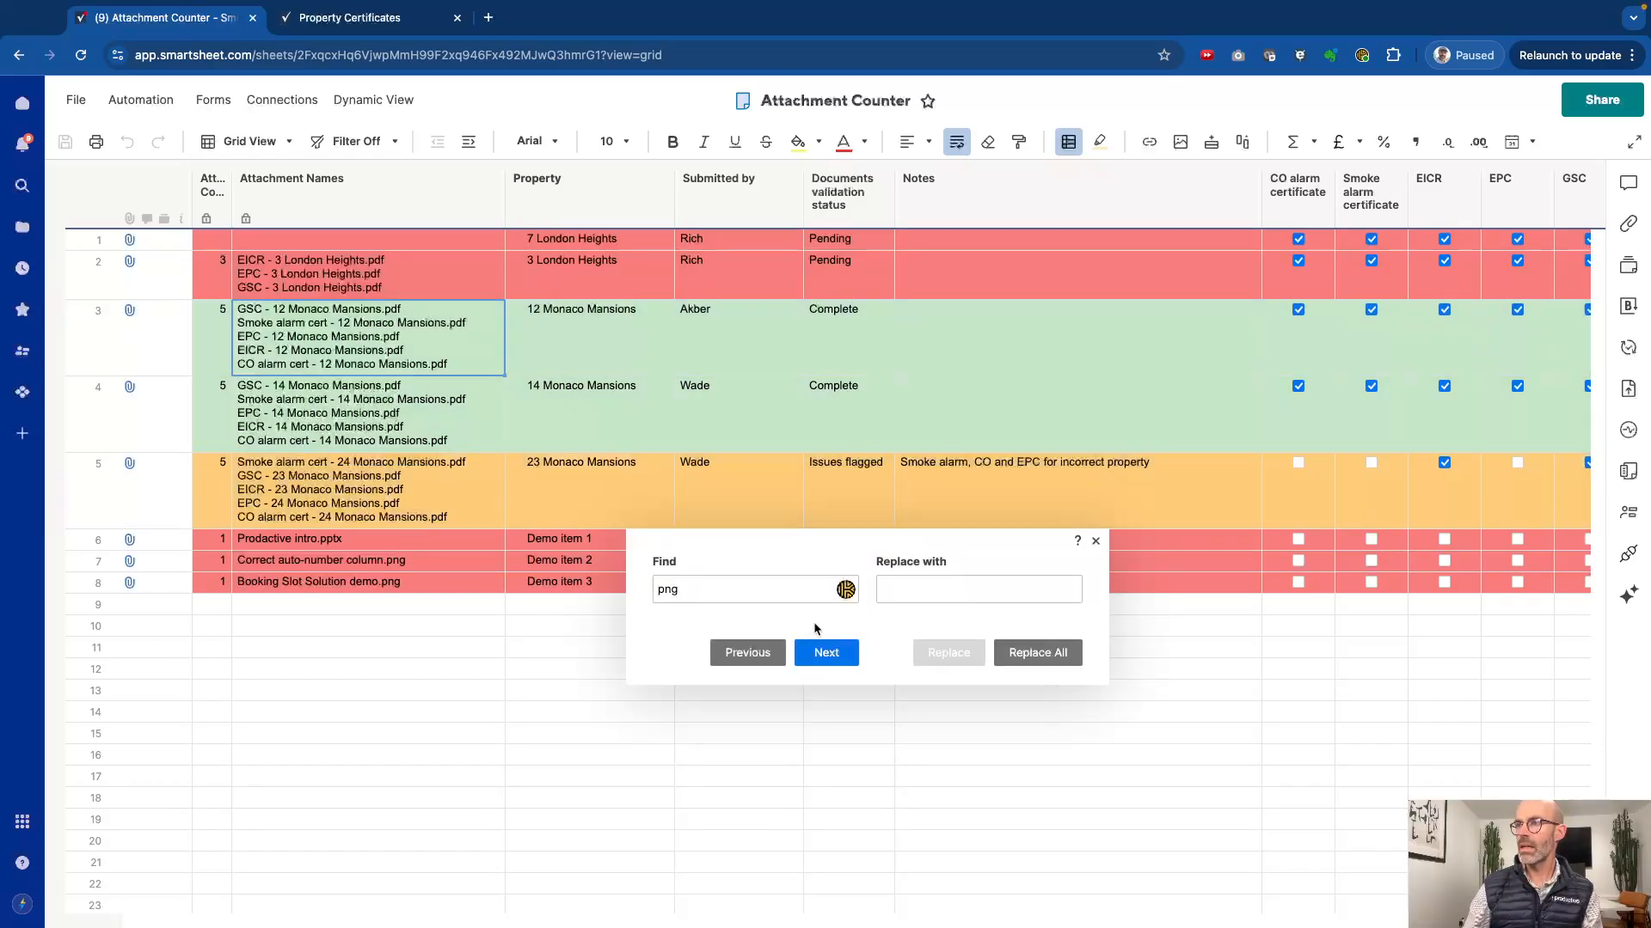
click(815, 655)
click(815, 658)
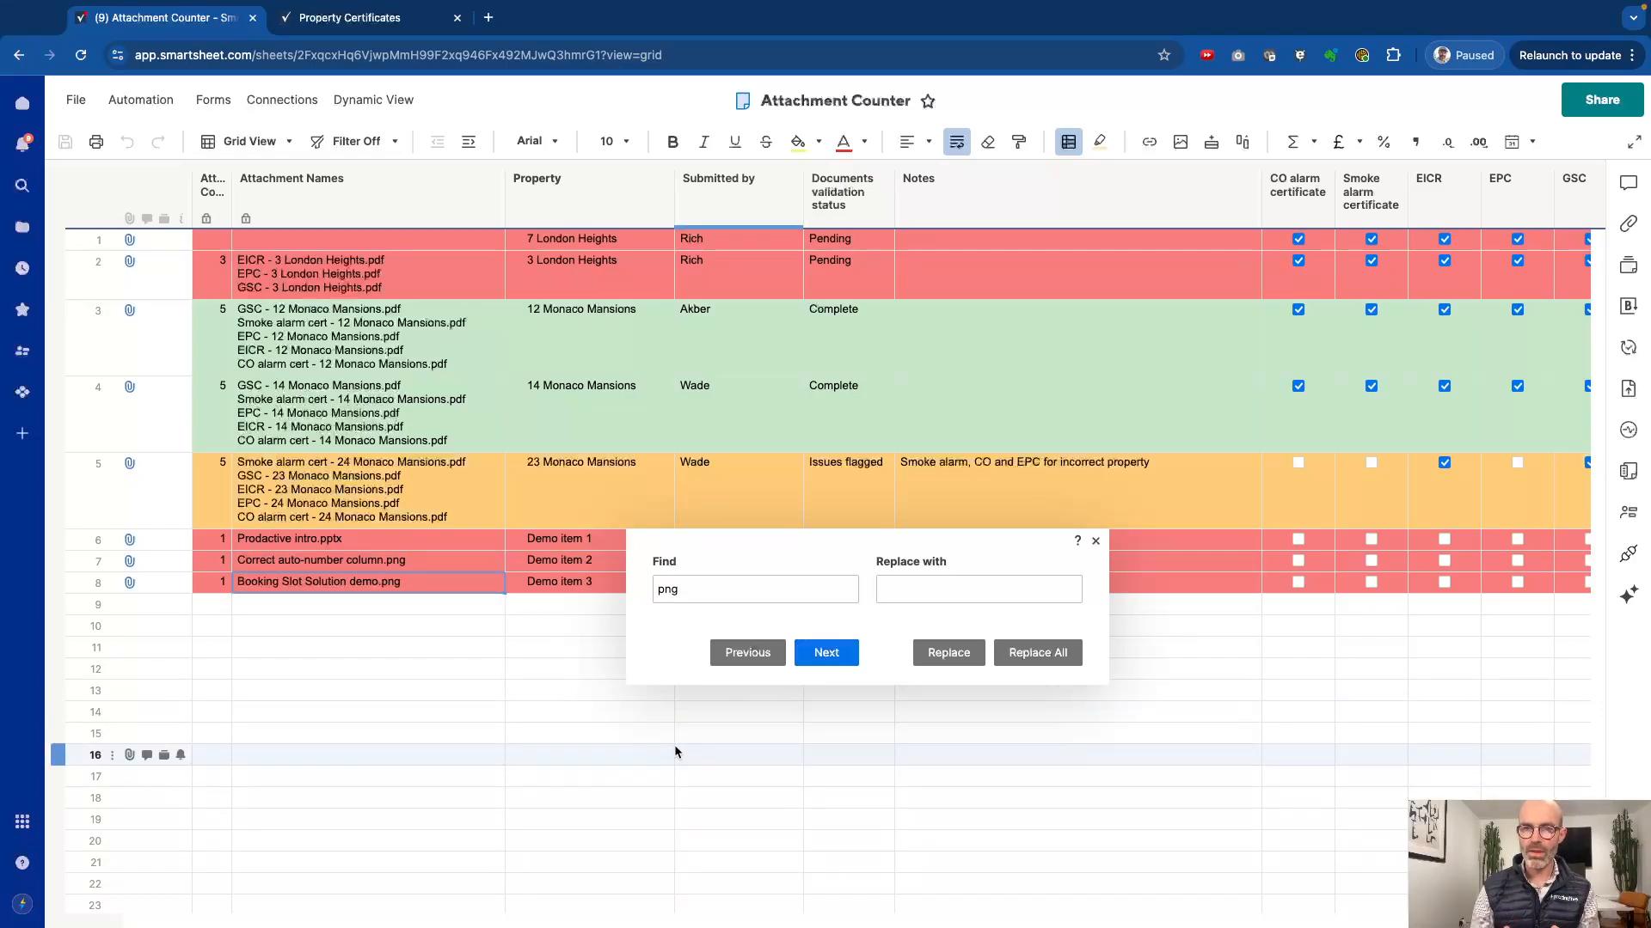
click(813, 669)
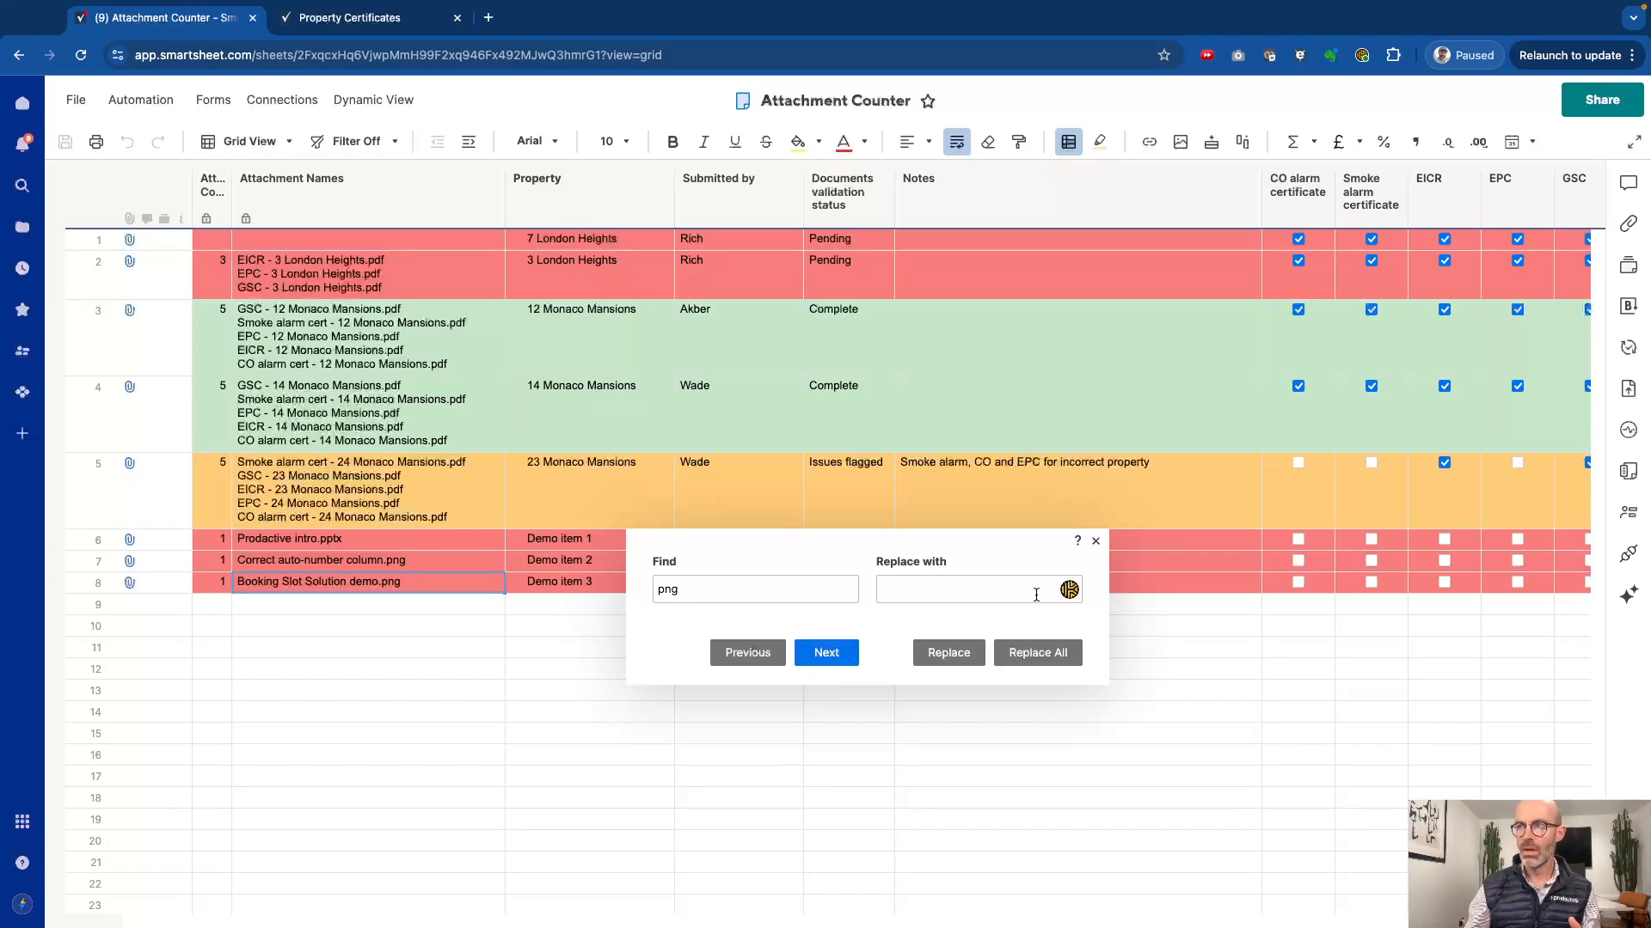
click(1097, 543)
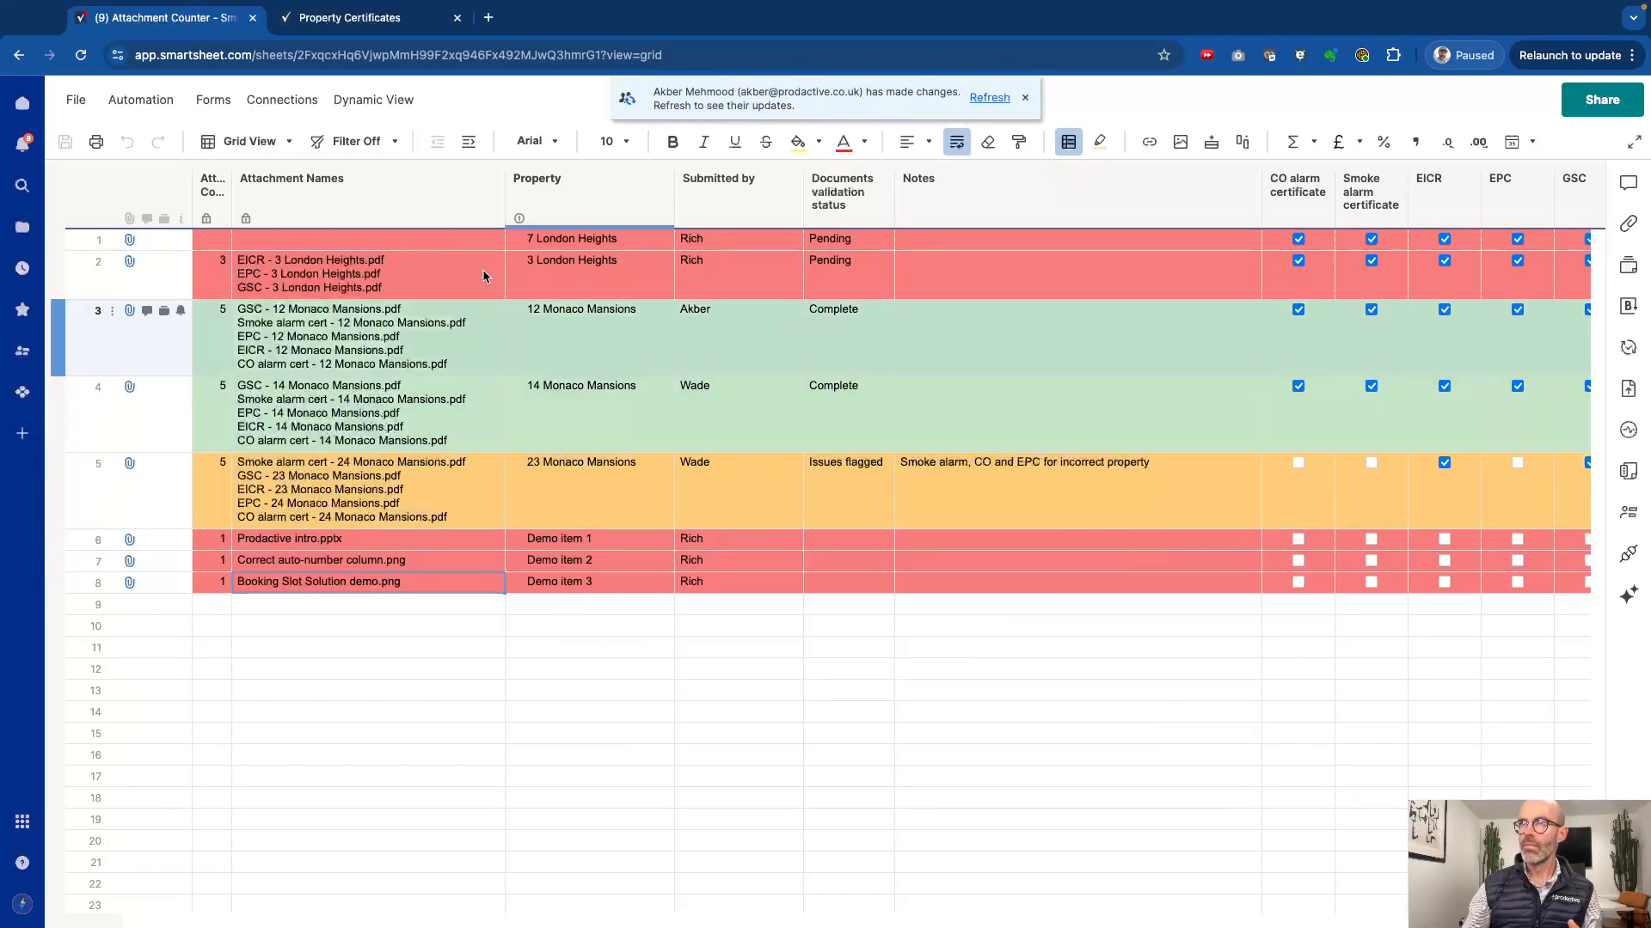
Step: Refresh the sheet to load the latest changes and check row 1's attachment count and attachment names
click(987, 98)
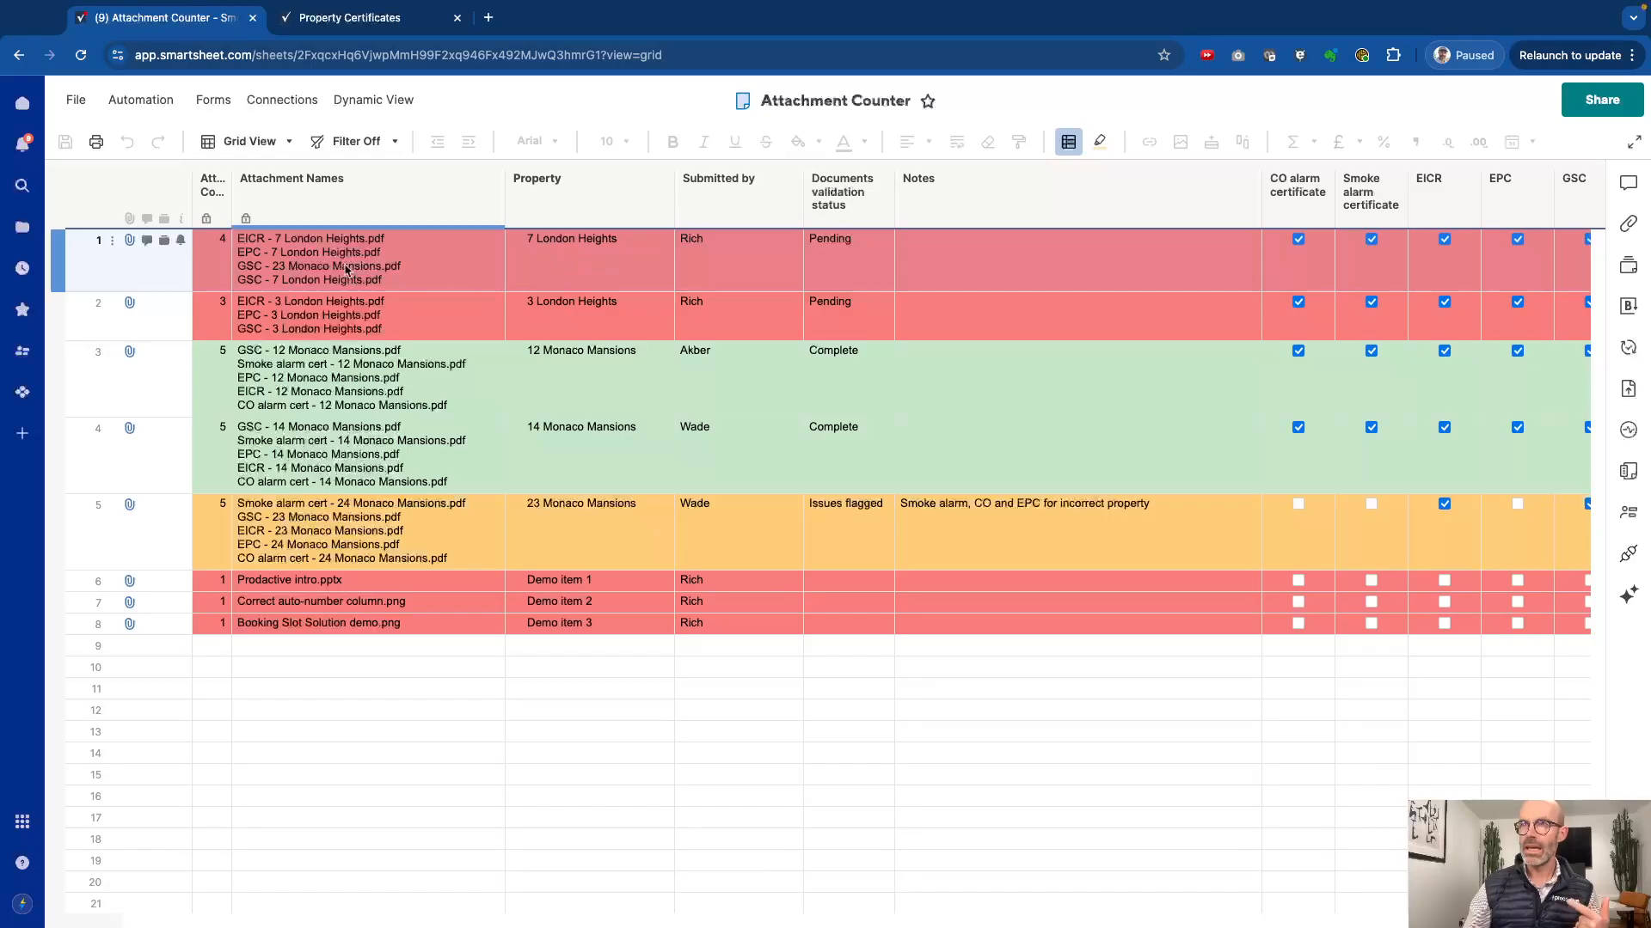
click(308, 264)
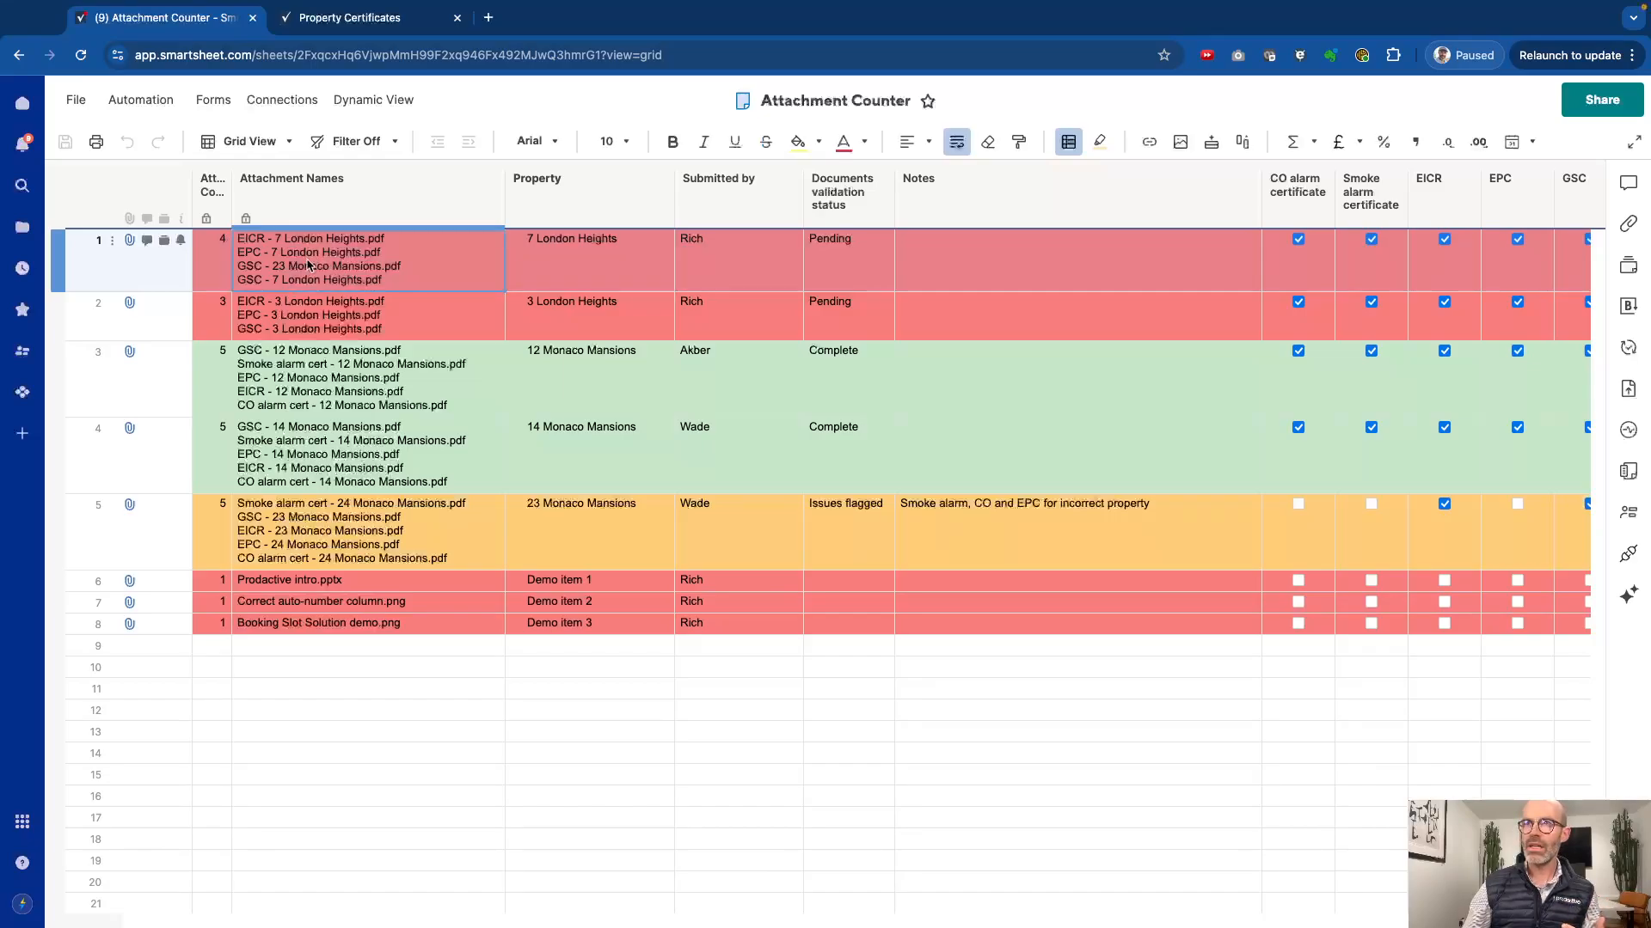
click(214, 253)
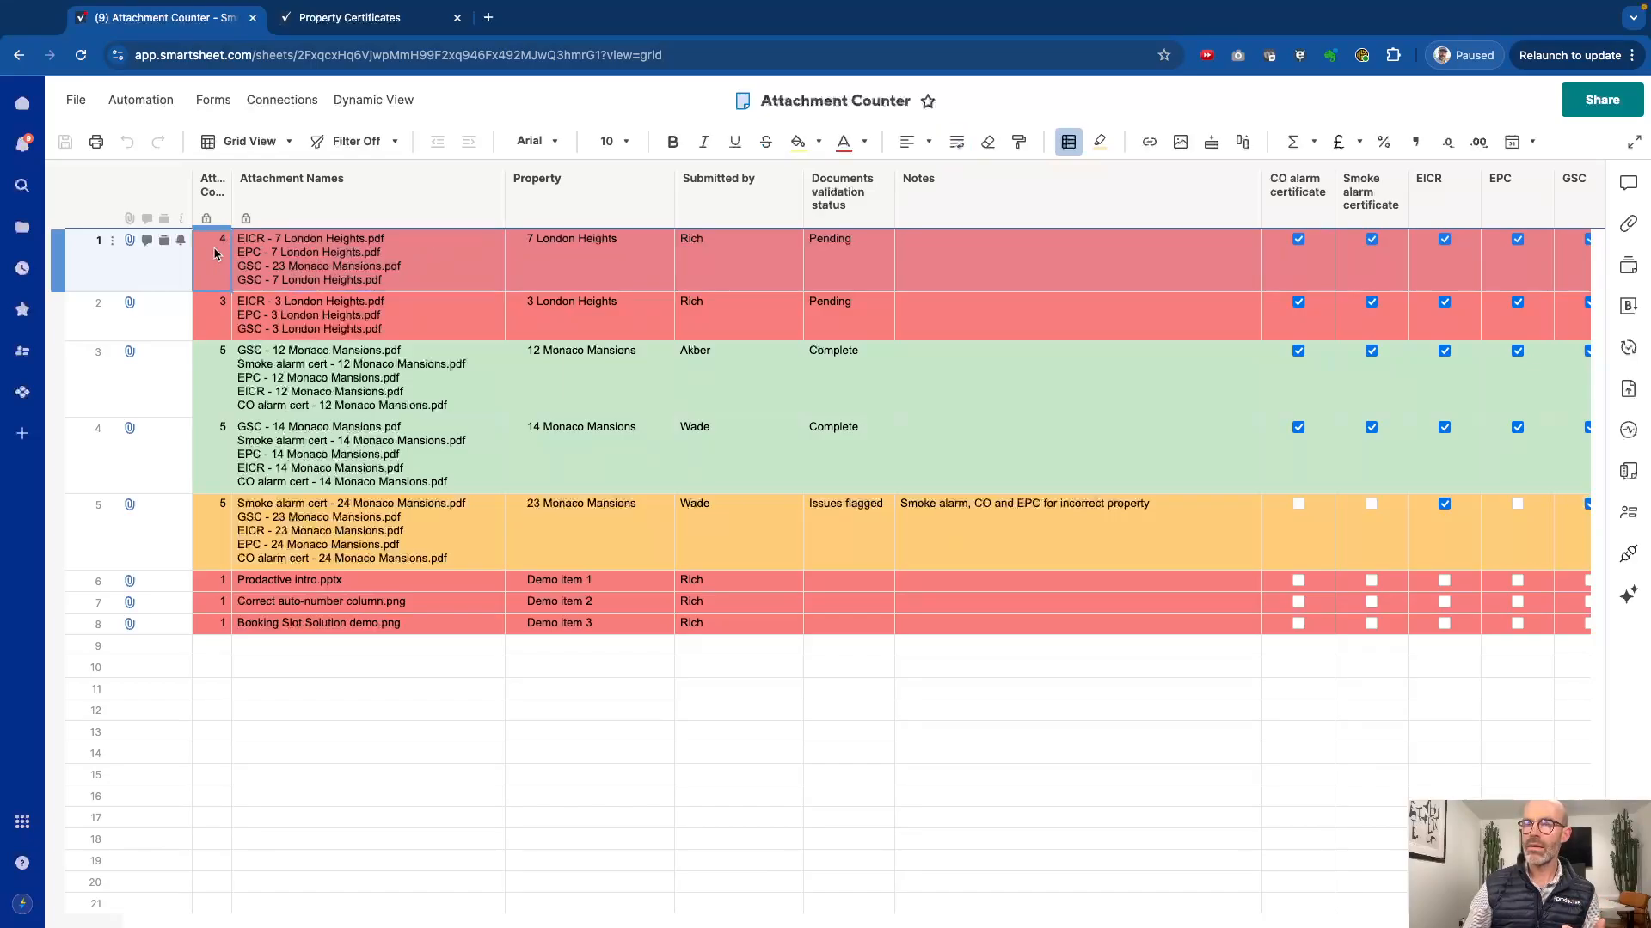
click(352, 262)
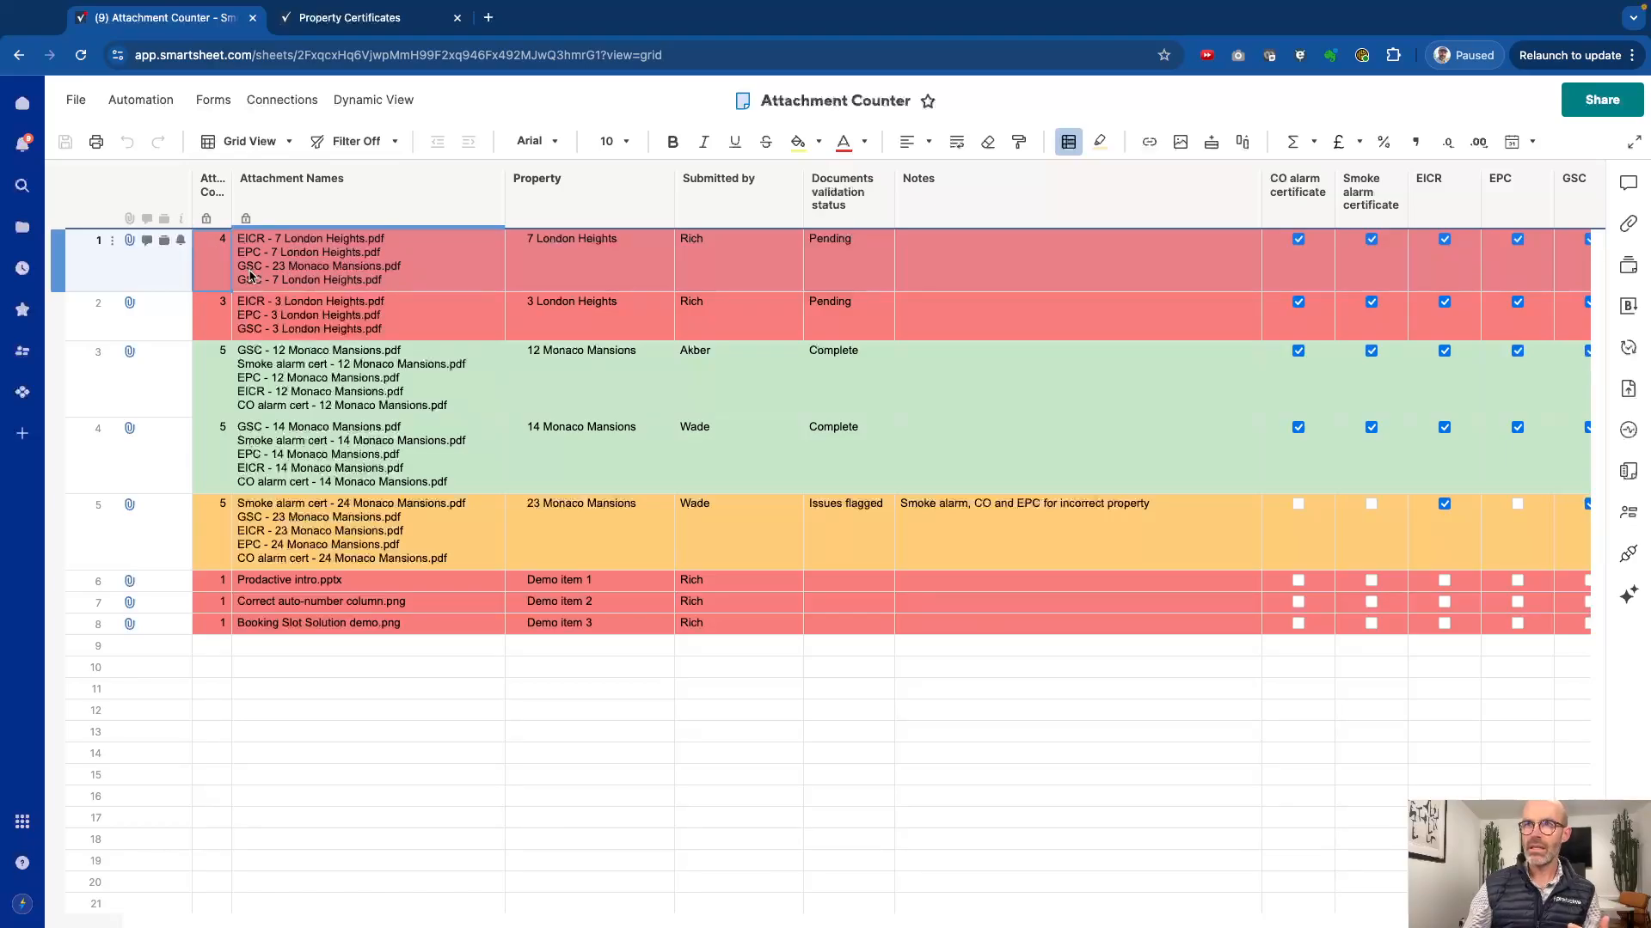
Step: Untick GSC, CO alarm certificate and Smoke alarm certificate for the newly submitted row 1
scroll(1066, 380, right, 2)
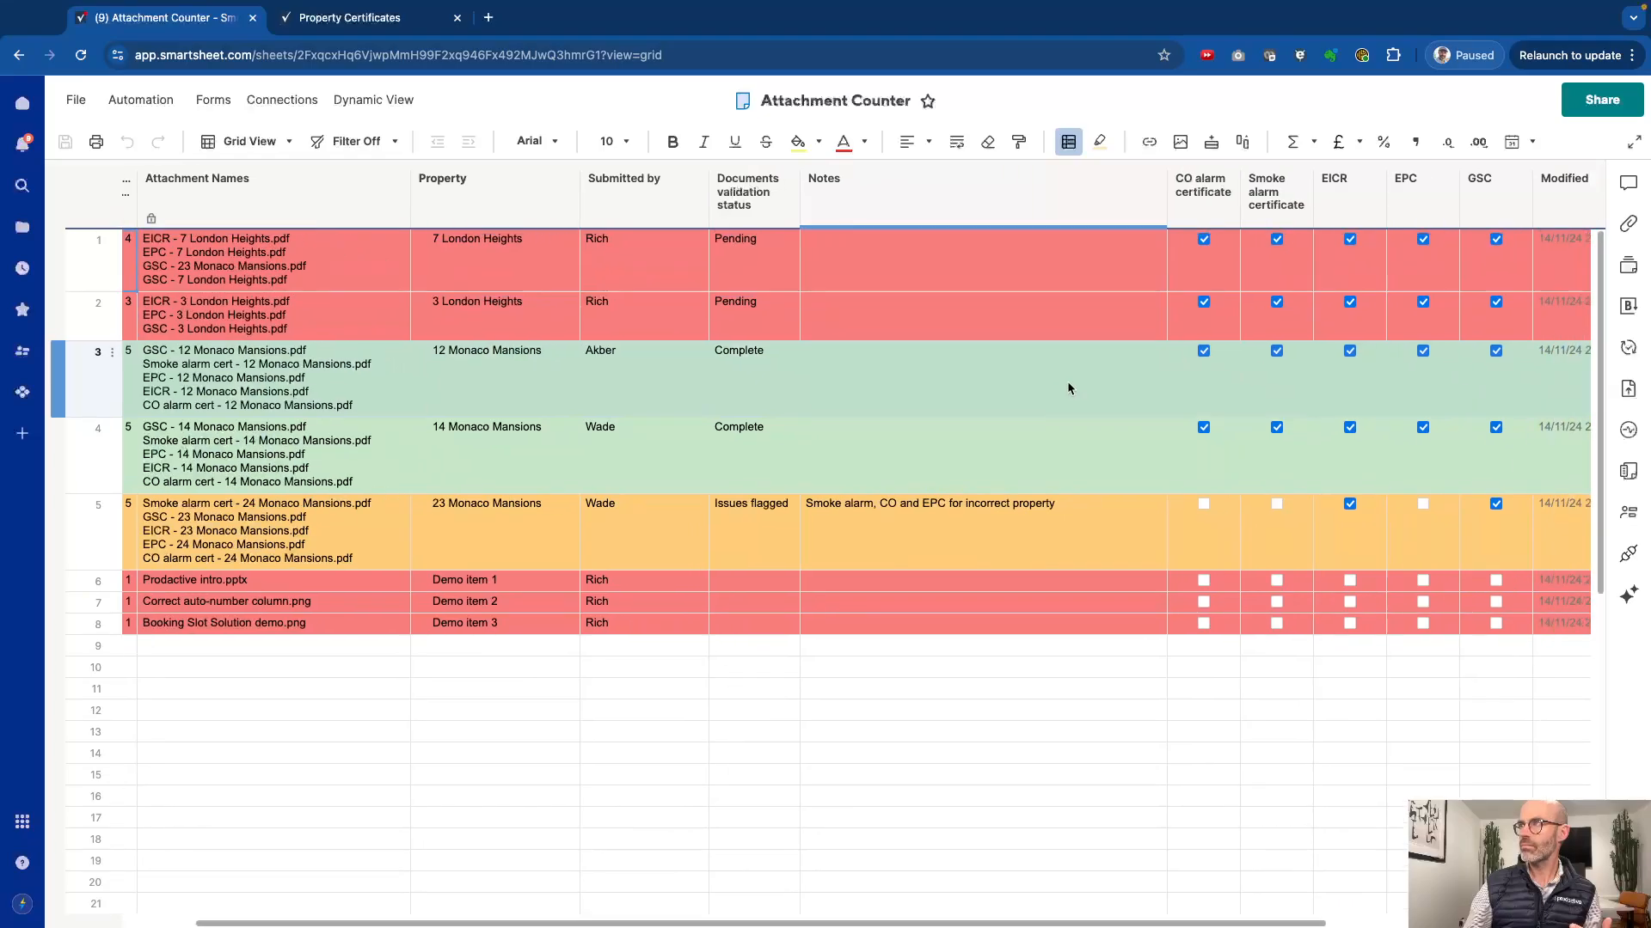
scroll(1066, 380, right, 1)
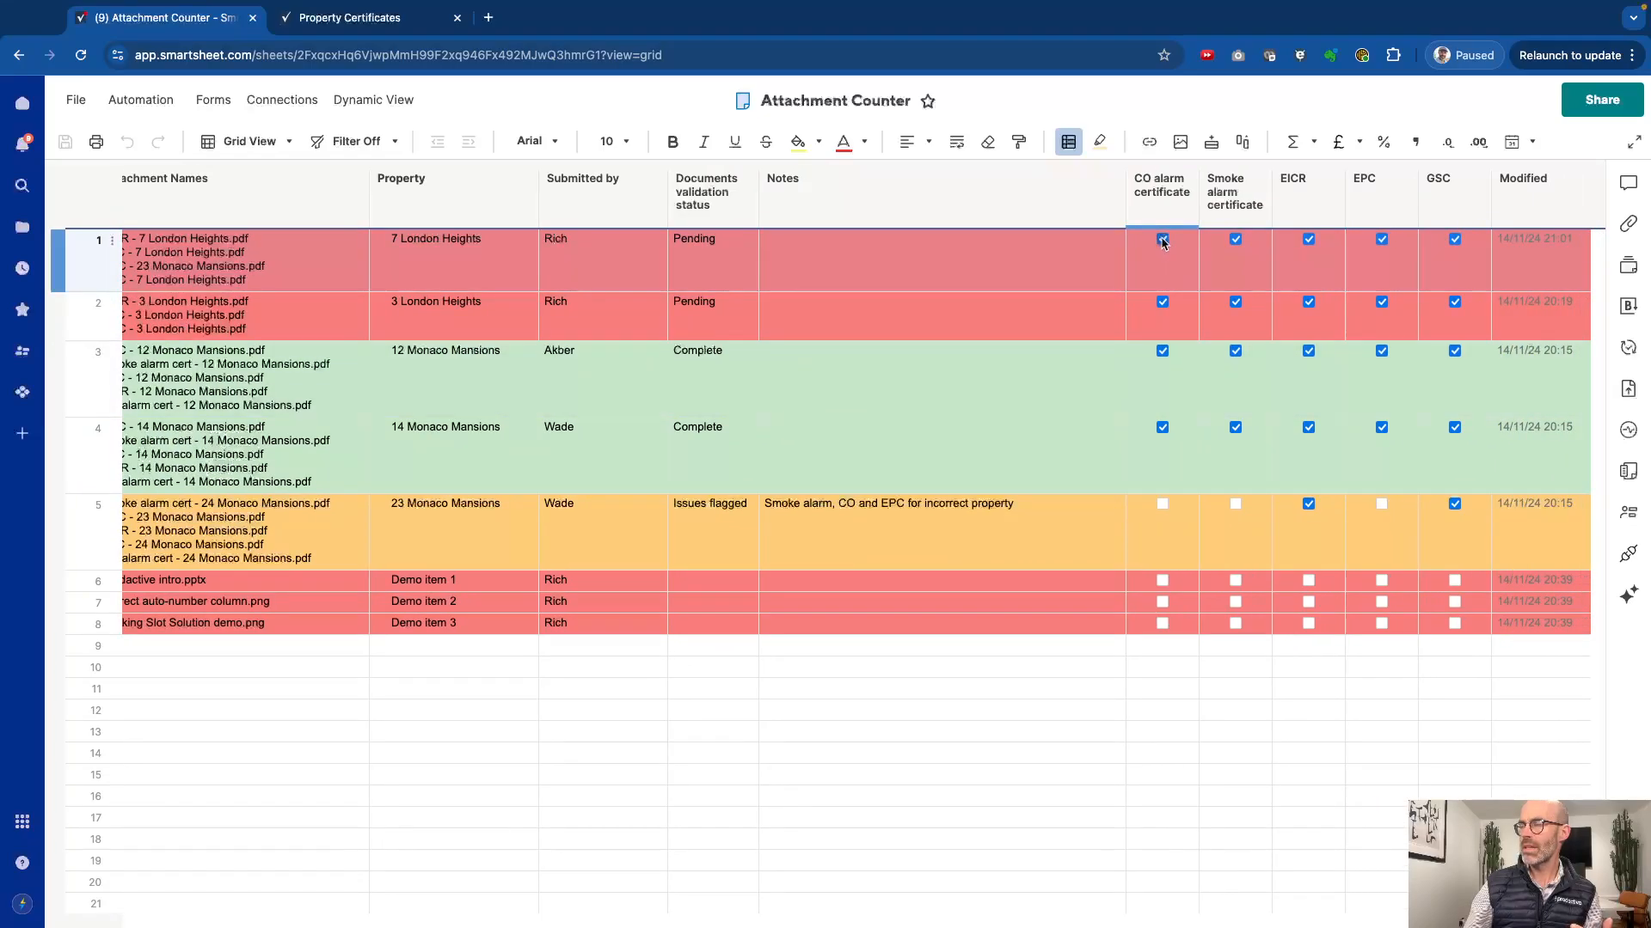
click(1455, 240)
scroll(1164, 287, left, 3)
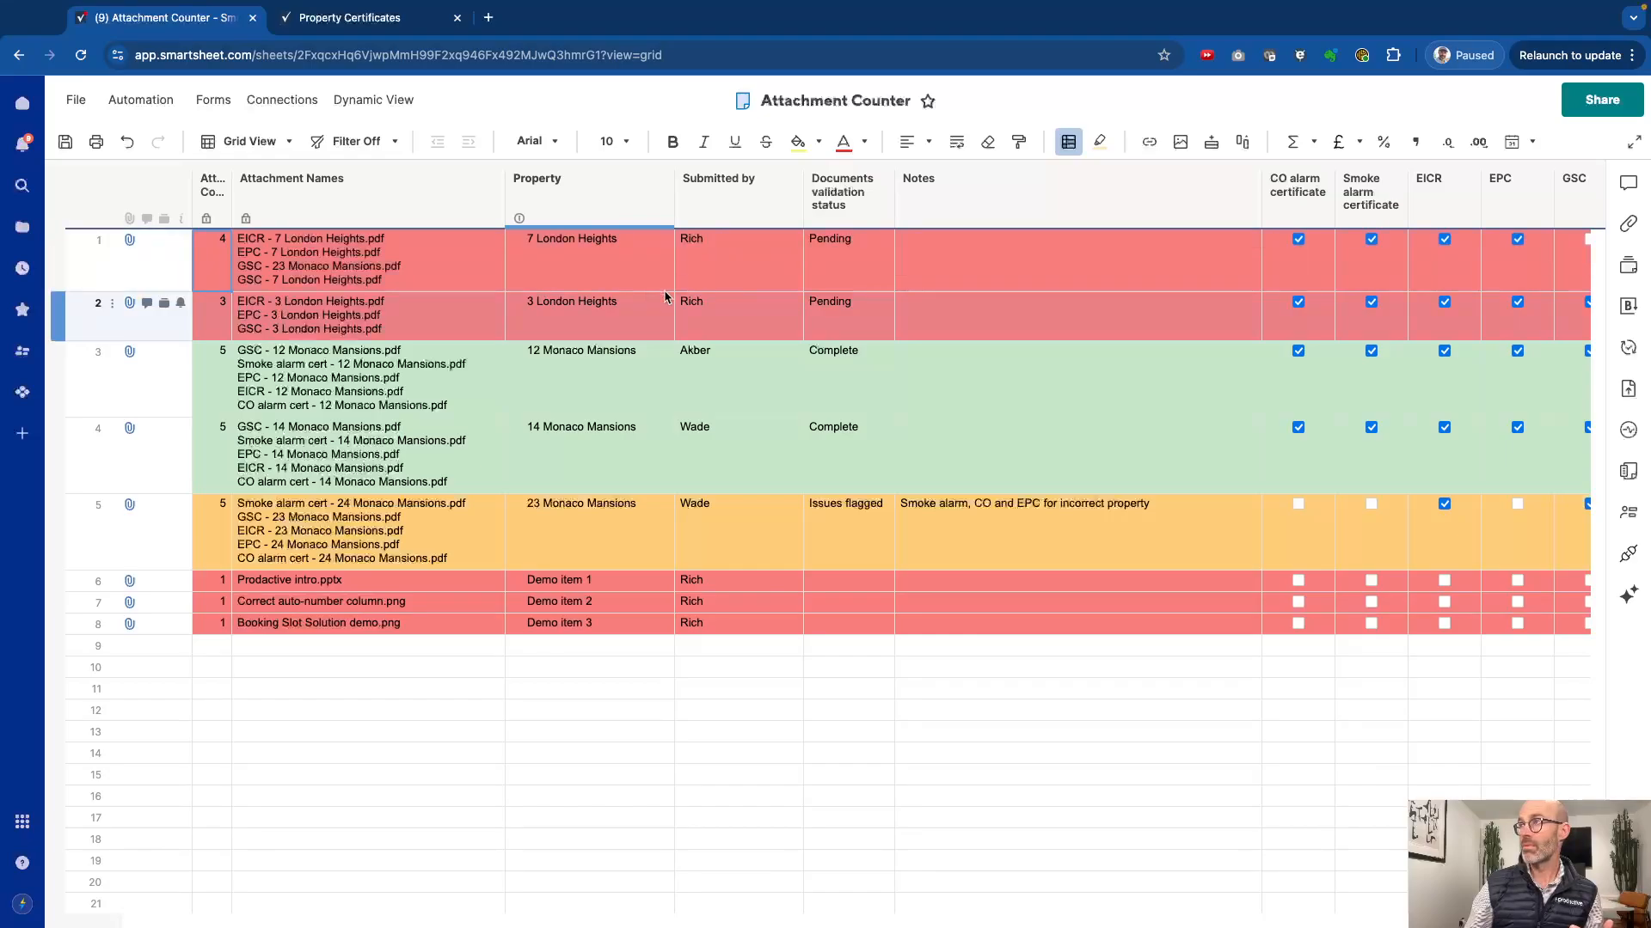
scroll(602, 292, right, 1)
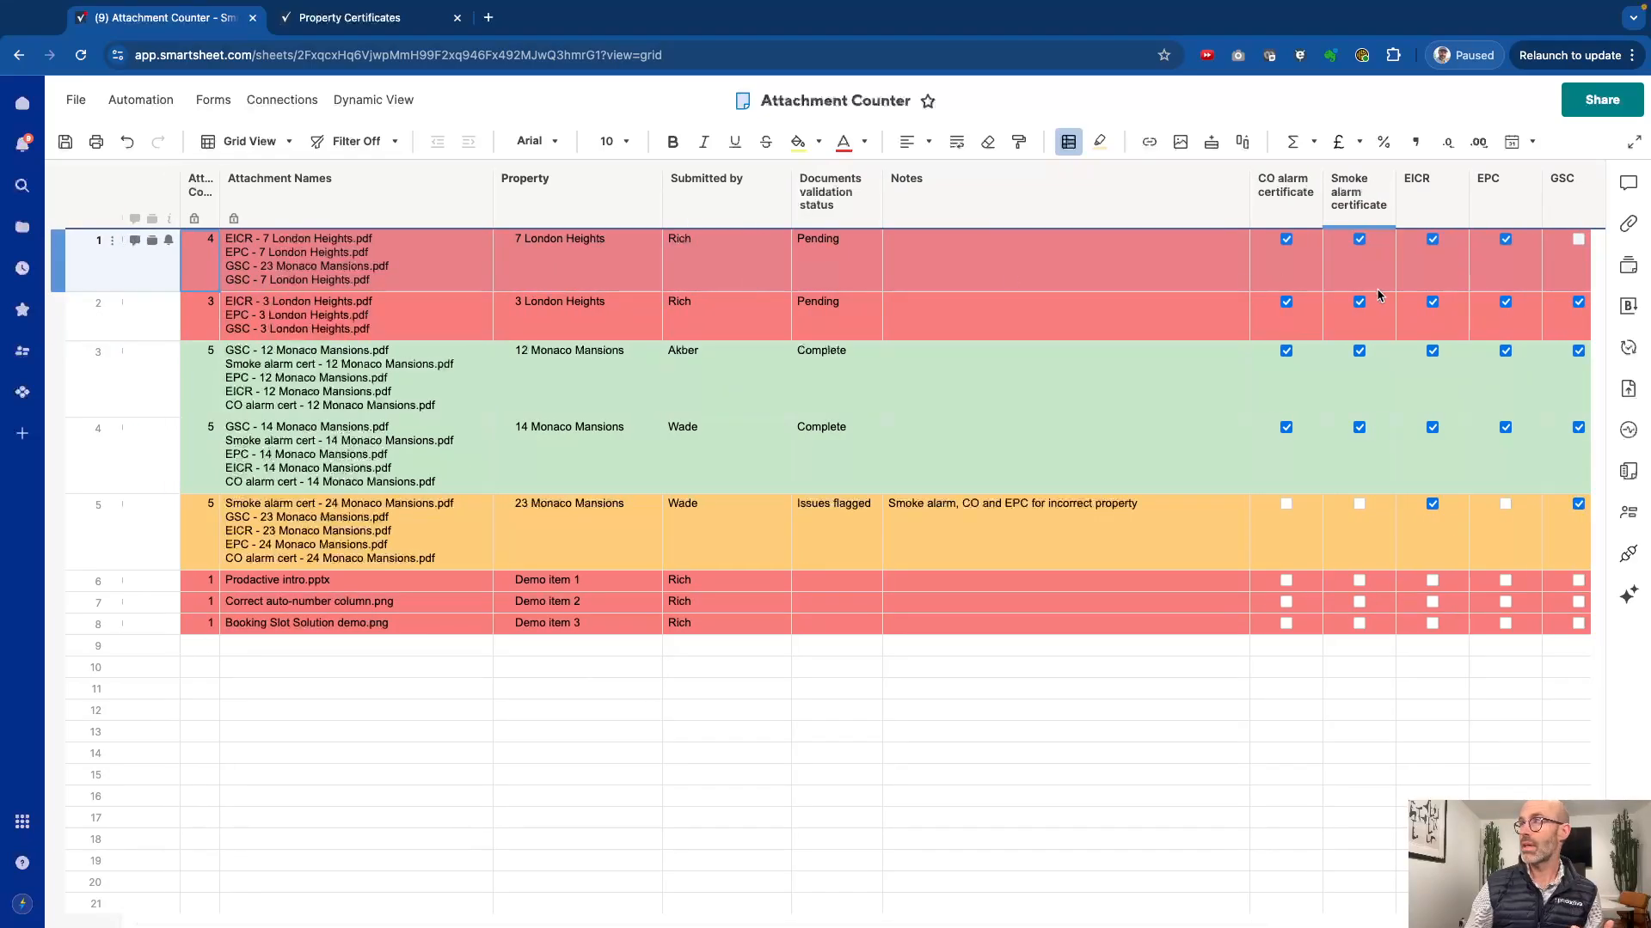
click(1287, 242)
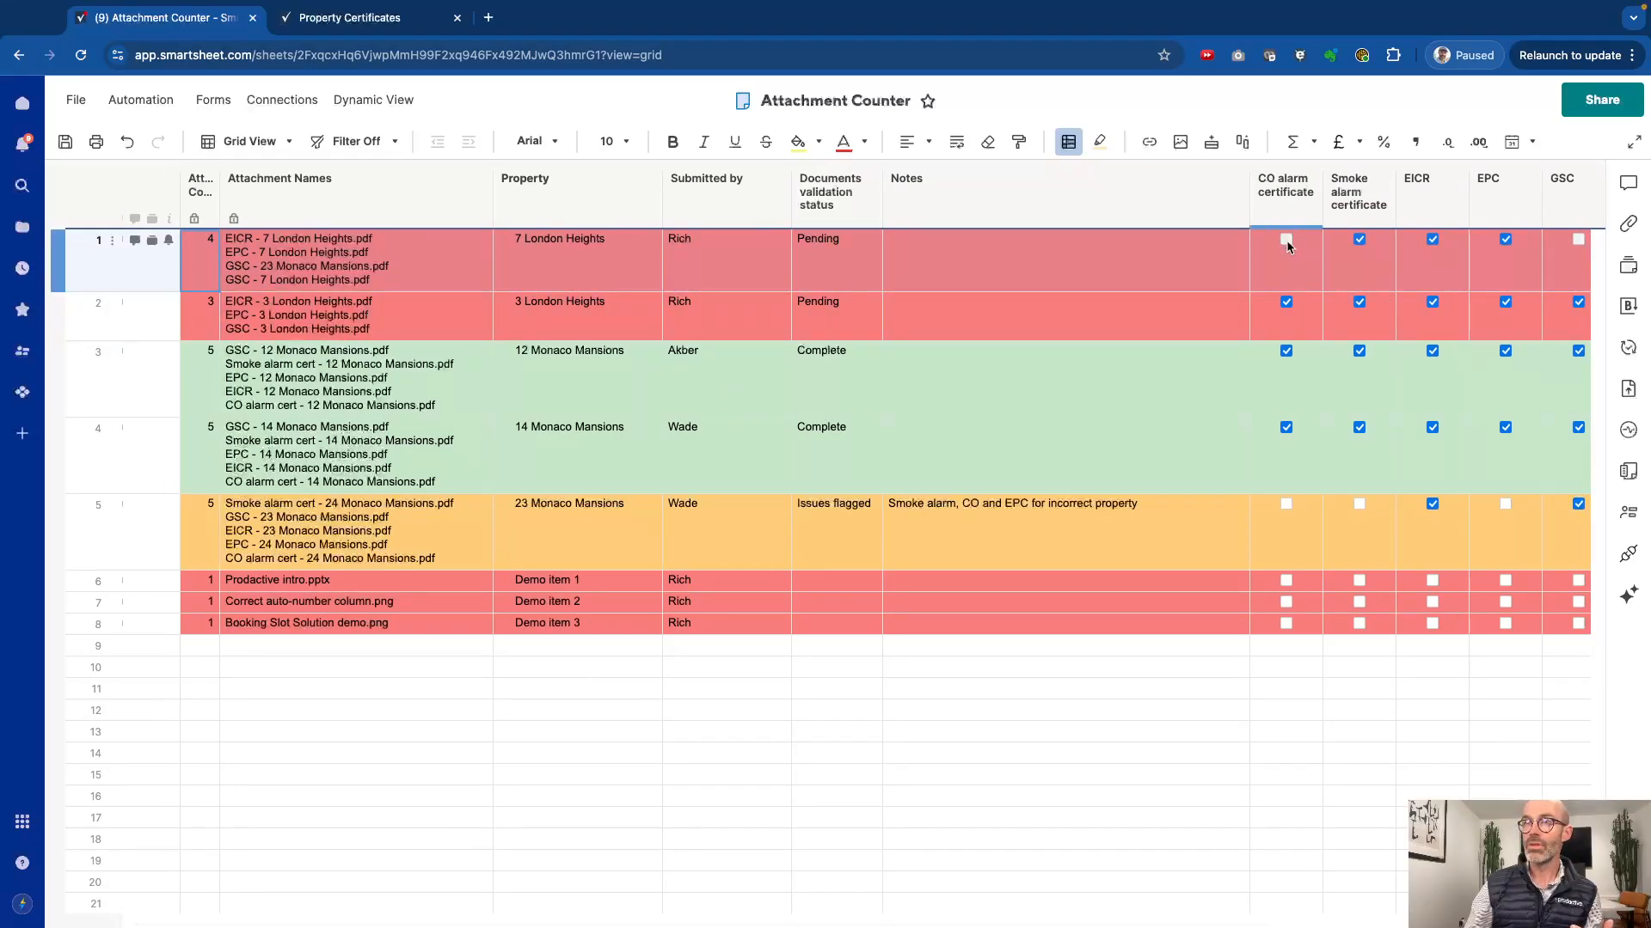
click(1349, 251)
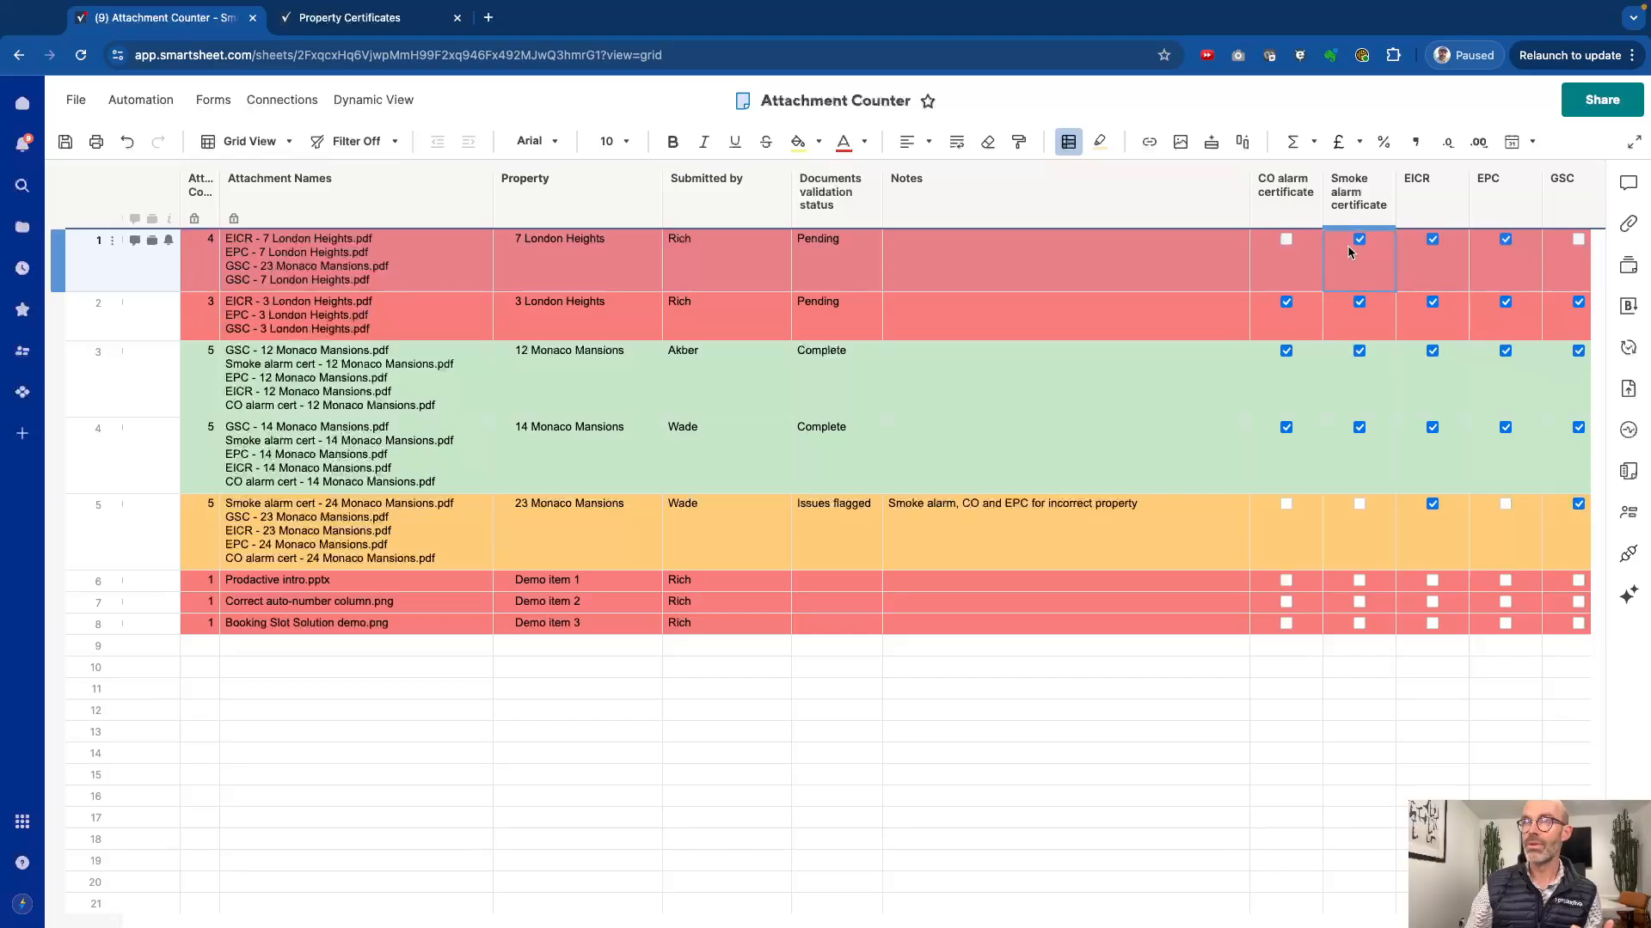
click(1360, 242)
scroll(1349, 254, right, 3)
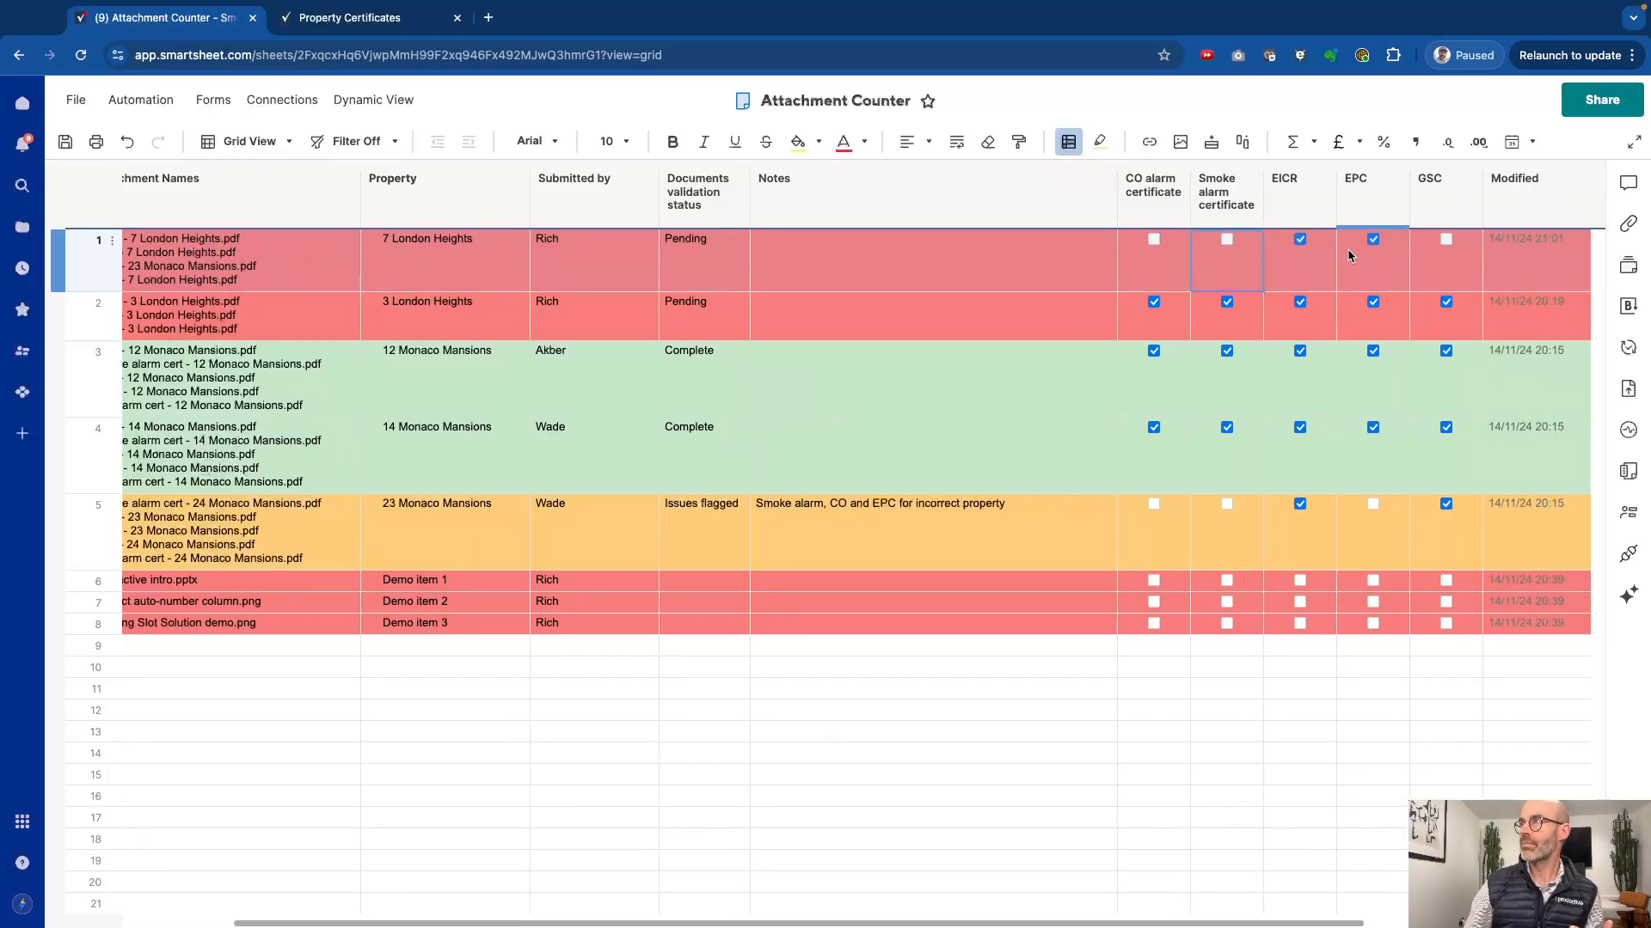
scroll(1349, 255, left, 3)
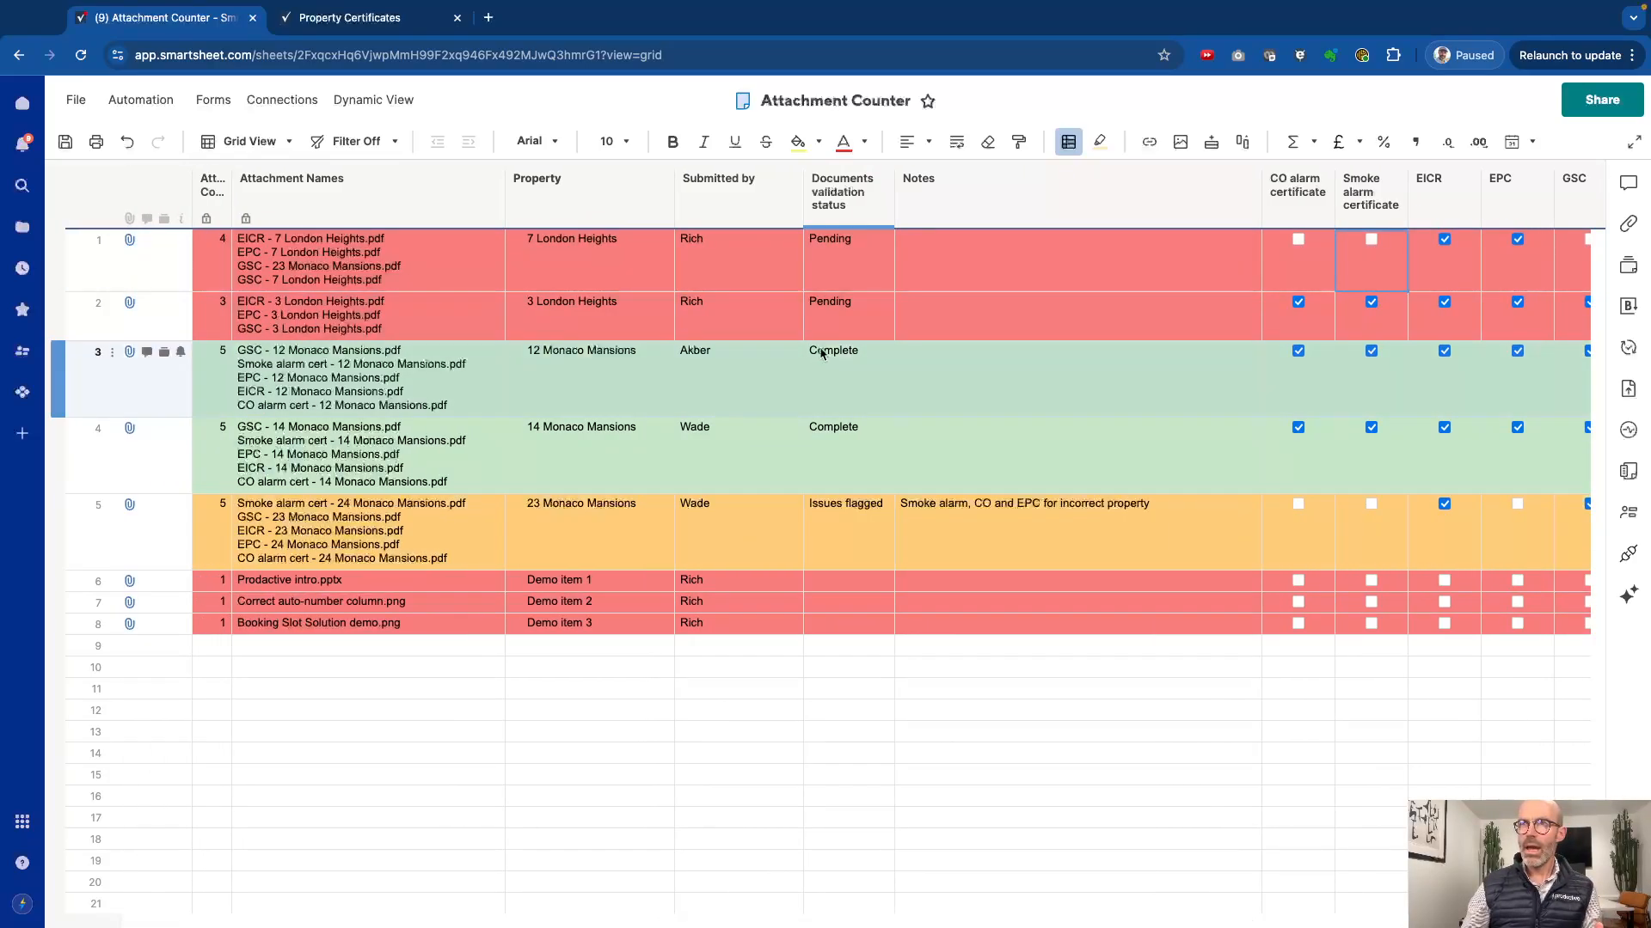
Step: View the files attached to row 1 and then those attached to row 2
click(130, 242)
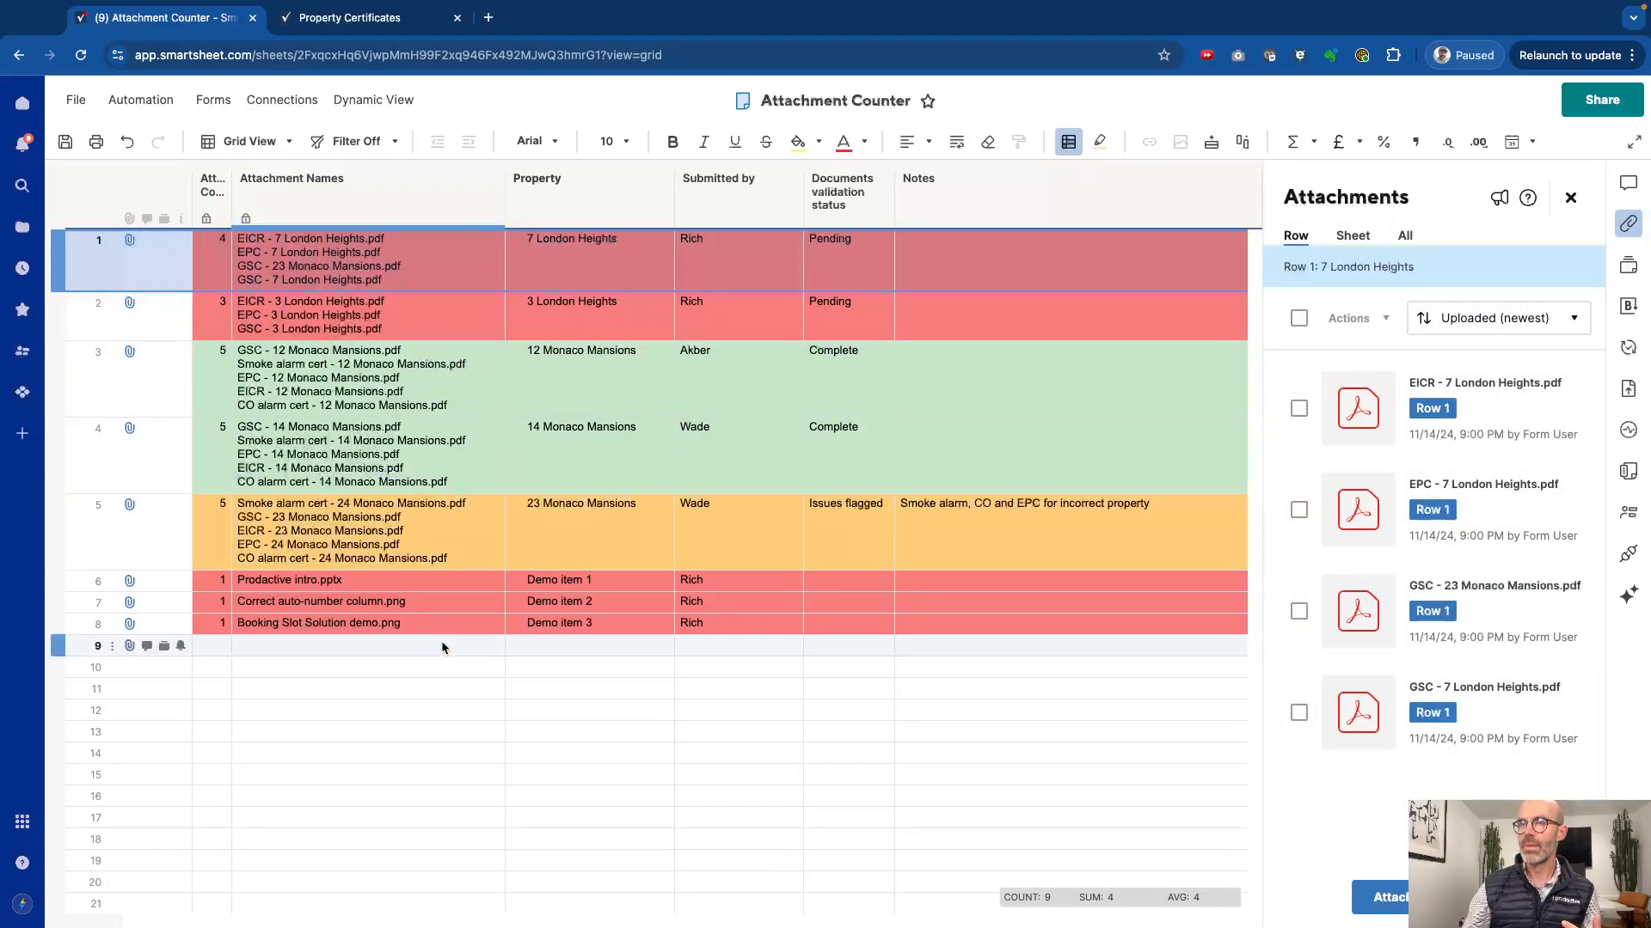
click(439, 690)
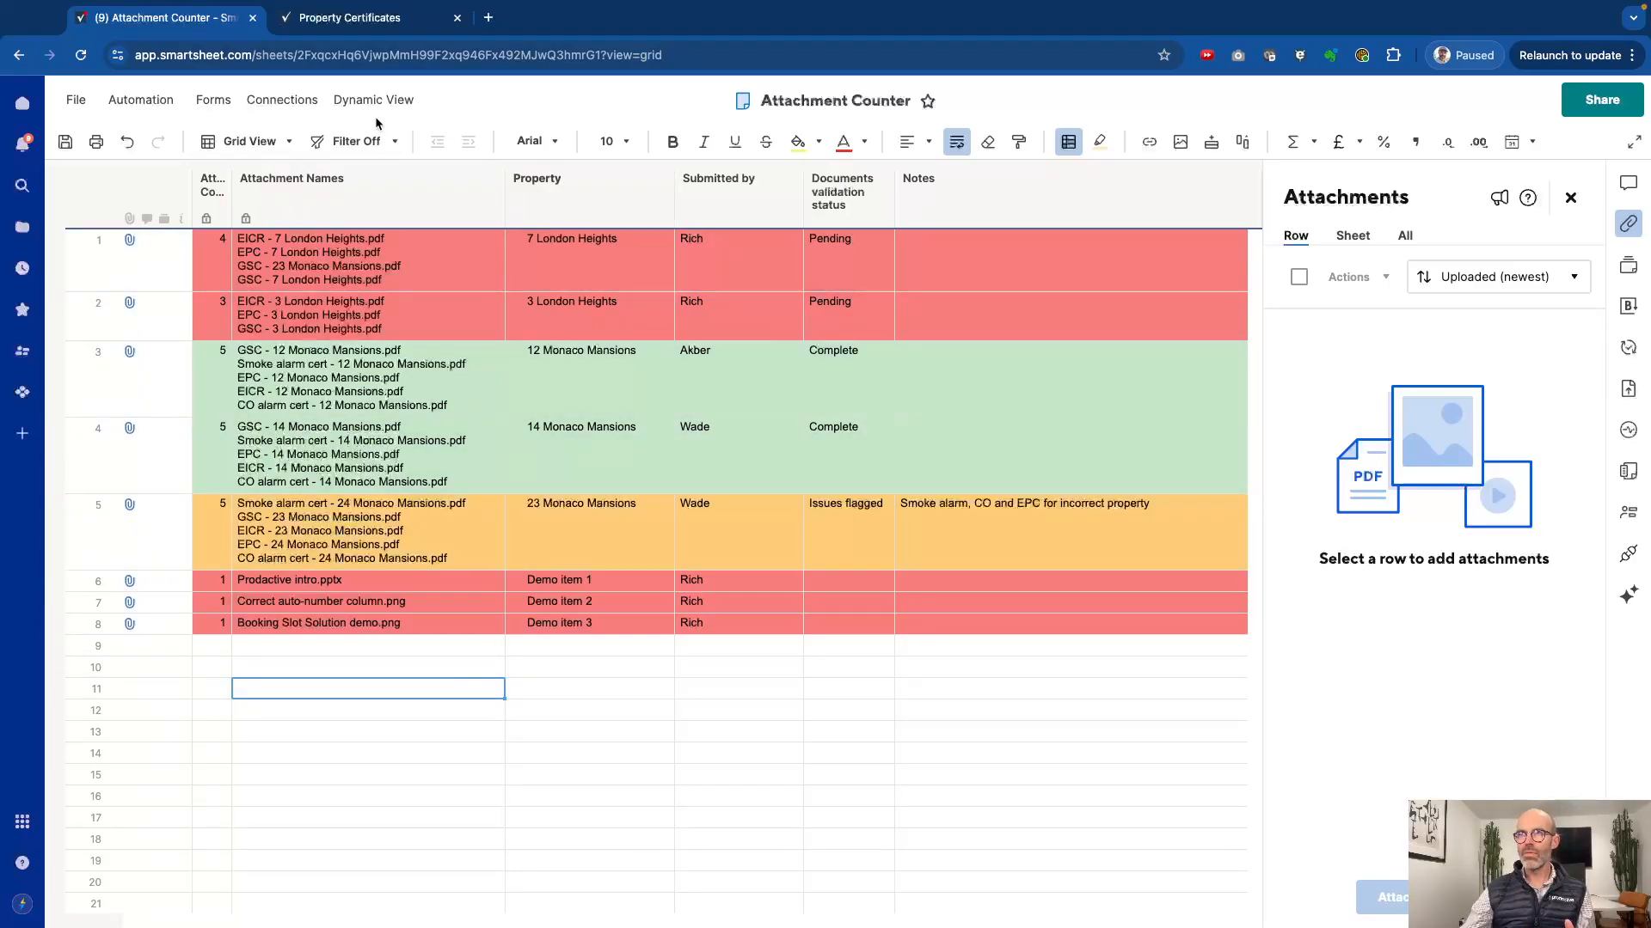
click(371, 329)
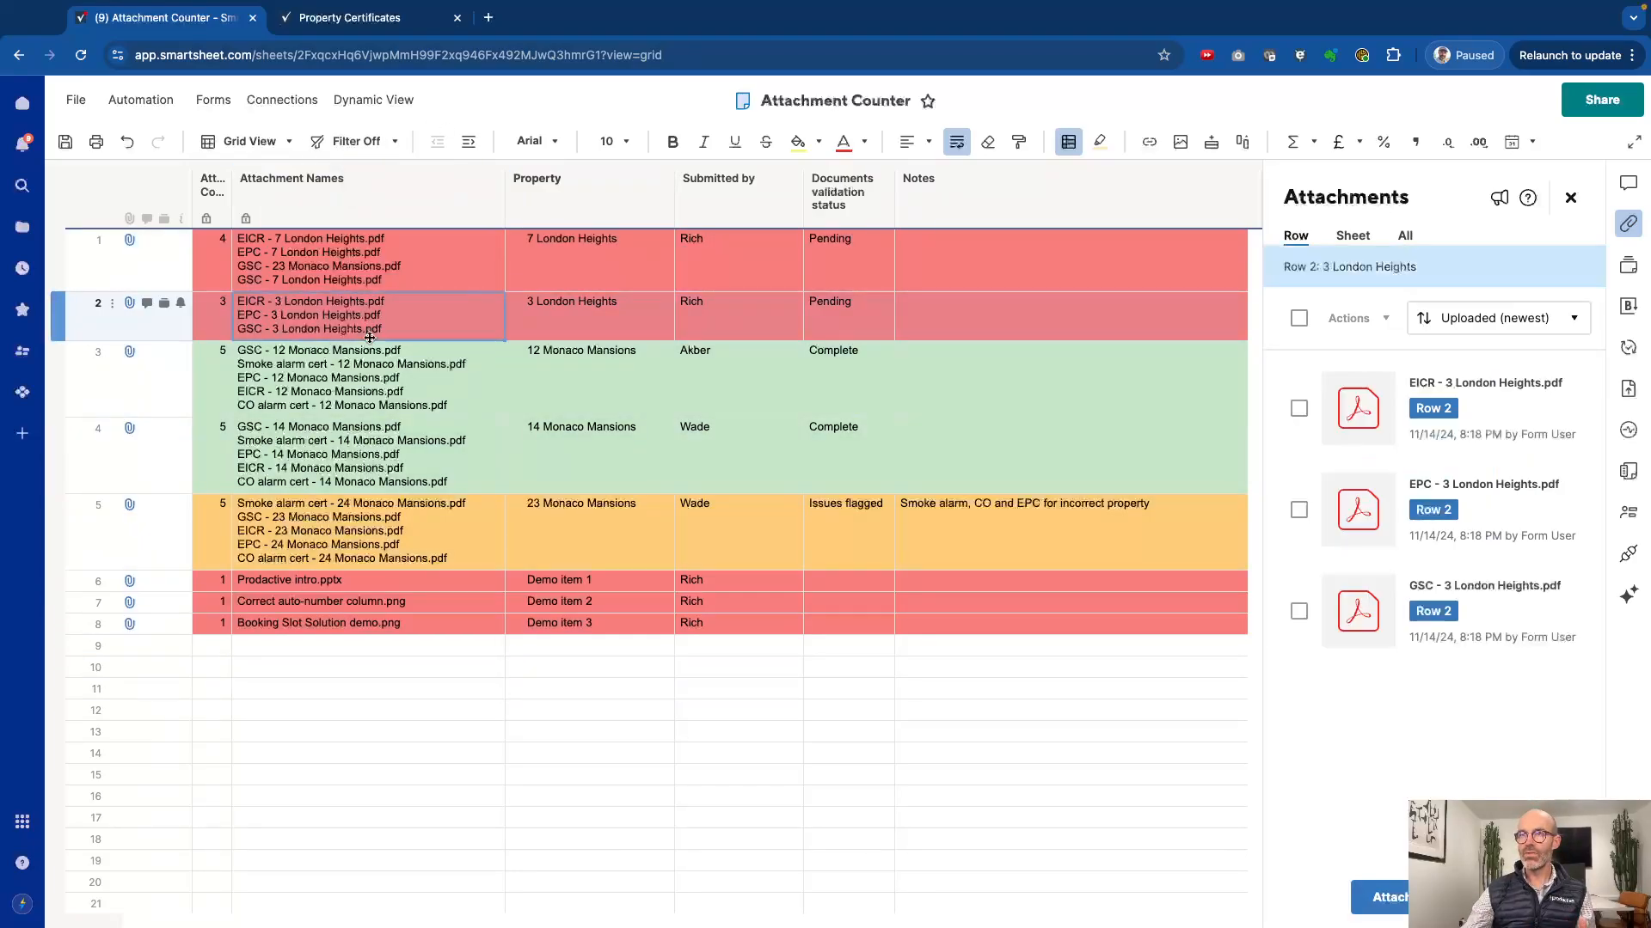
Step: Filter the sheet with the saved "PDF attached" filter
click(394, 142)
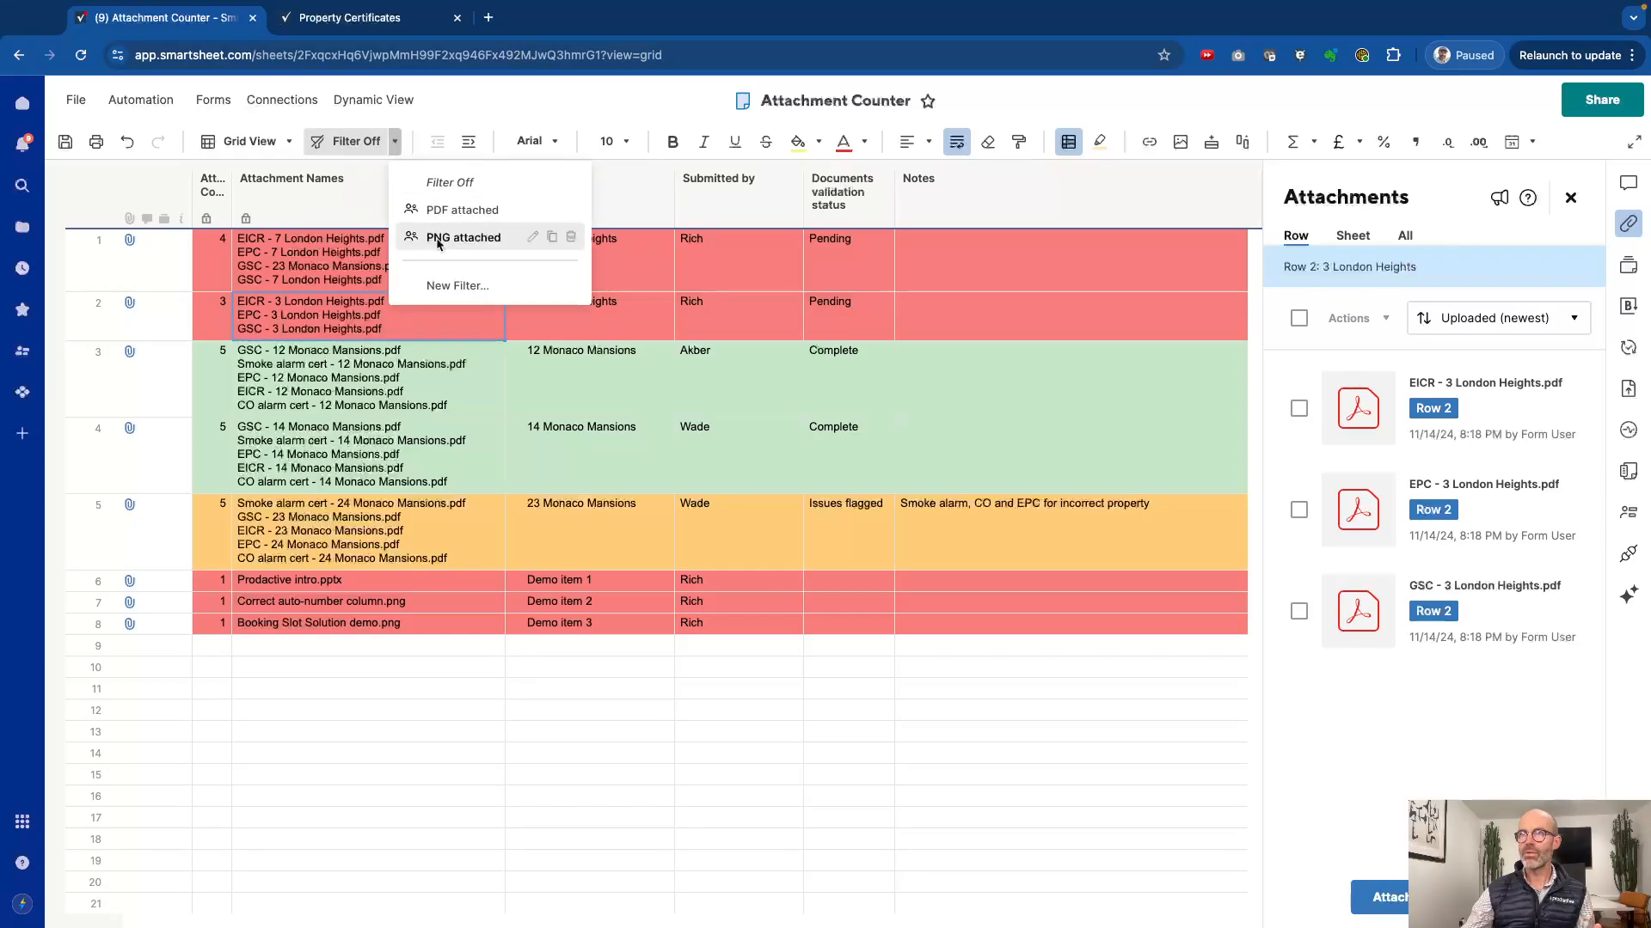
click(442, 211)
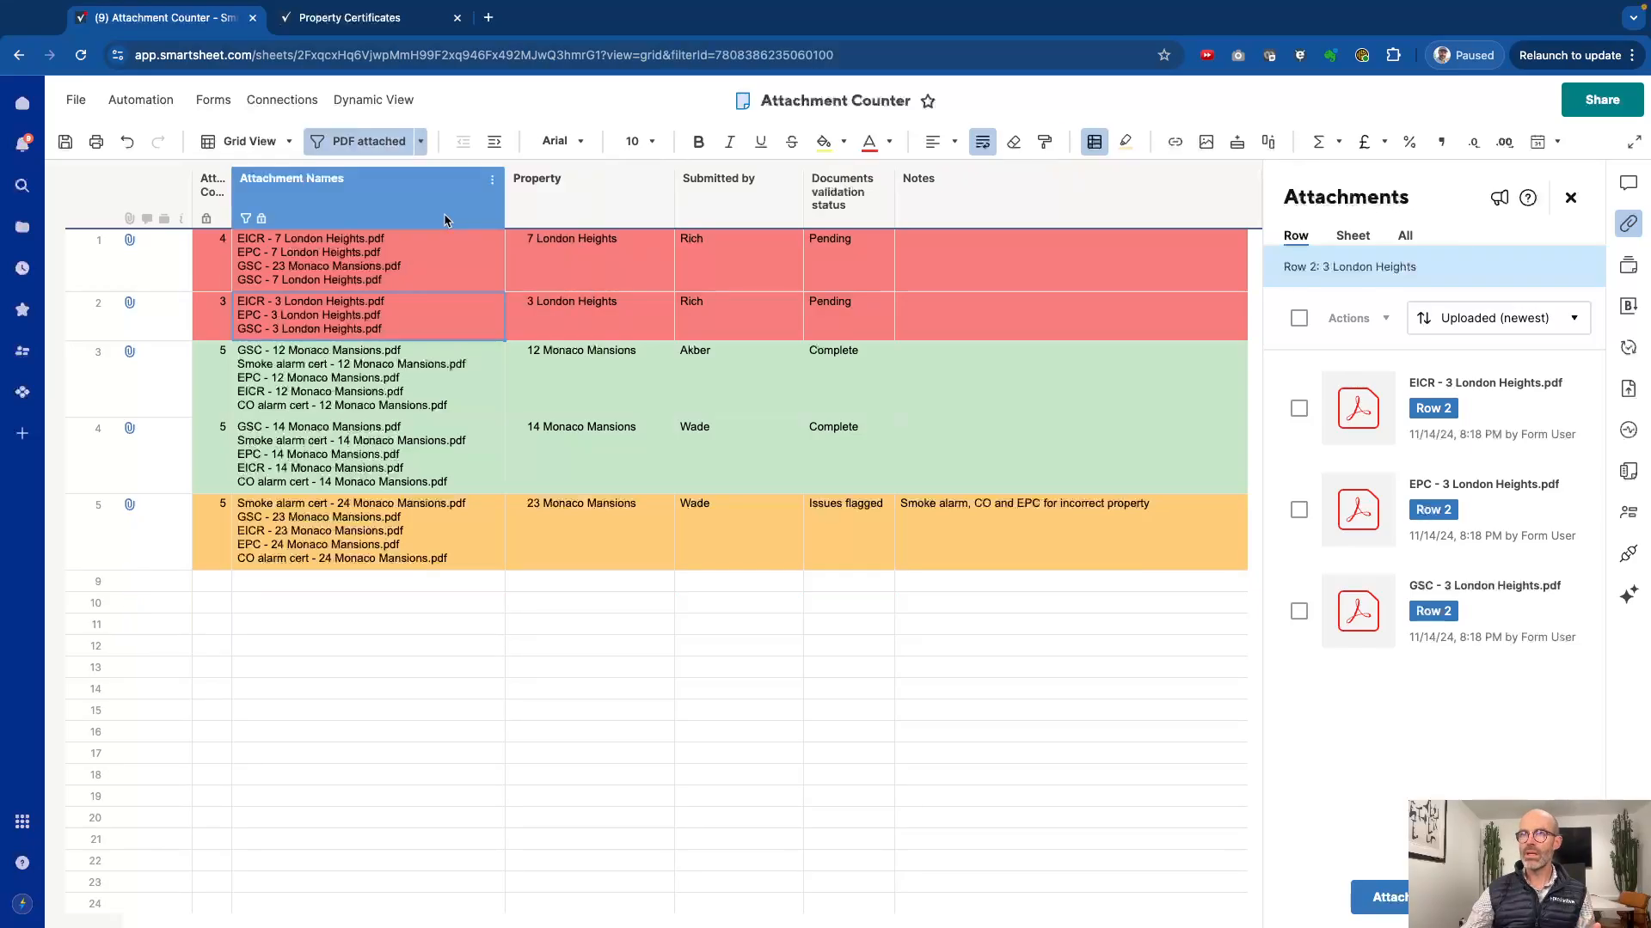
click(379, 631)
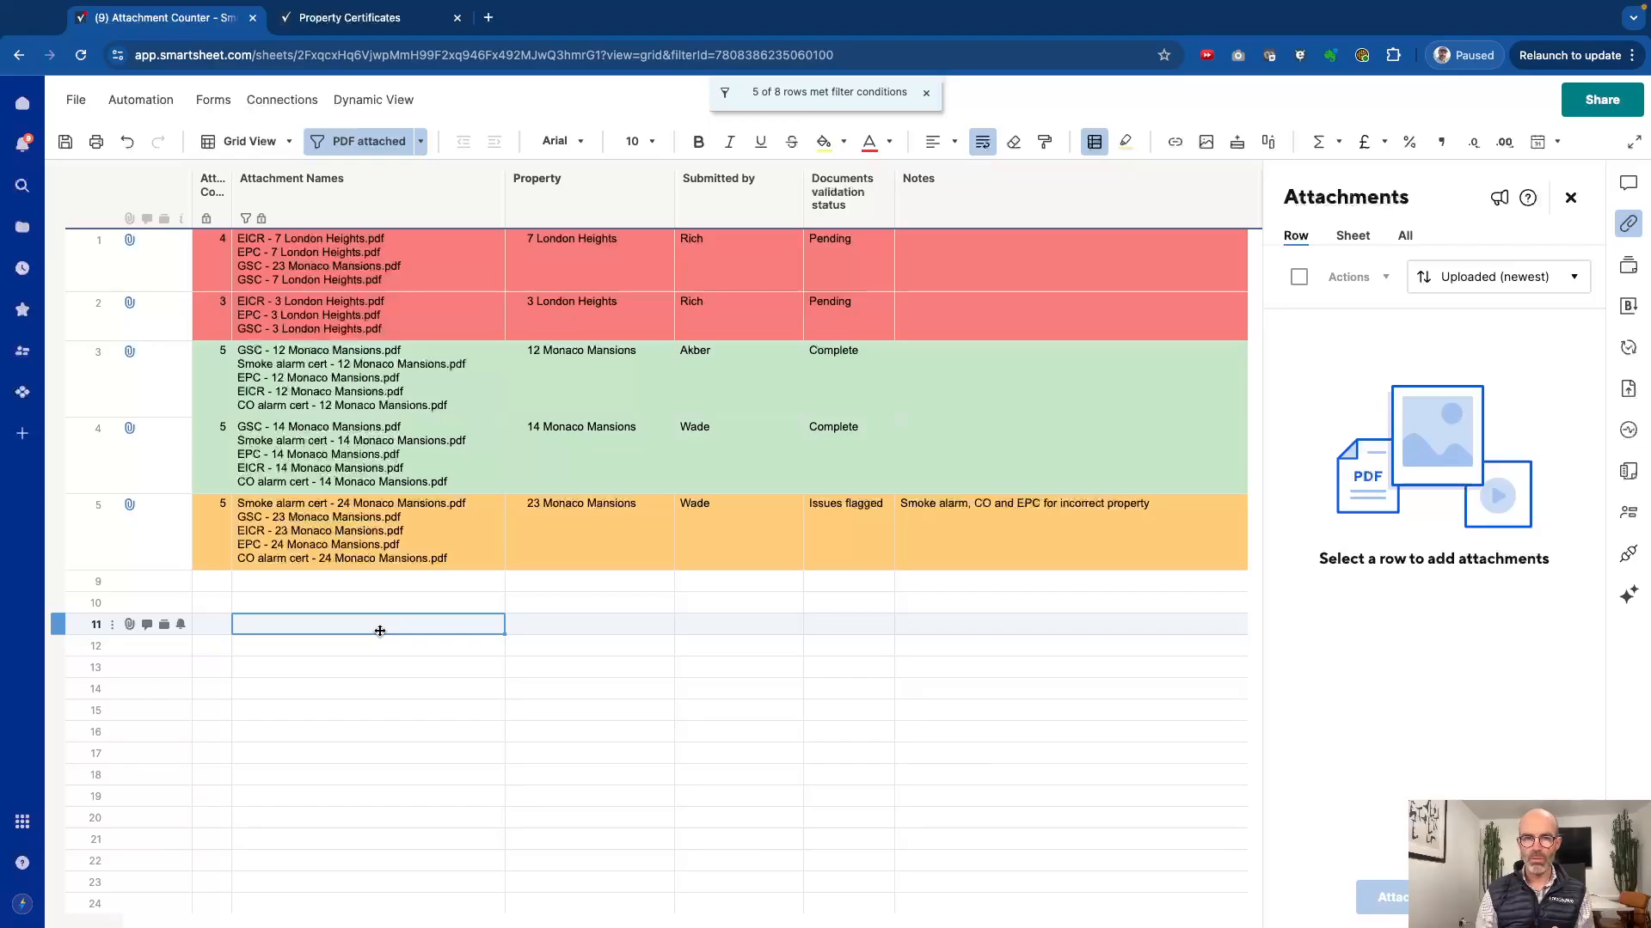
Step: Switch to the "PNG attached" filter, review the files attached to rows 7 and 8, and turn the filter off
click(421, 142)
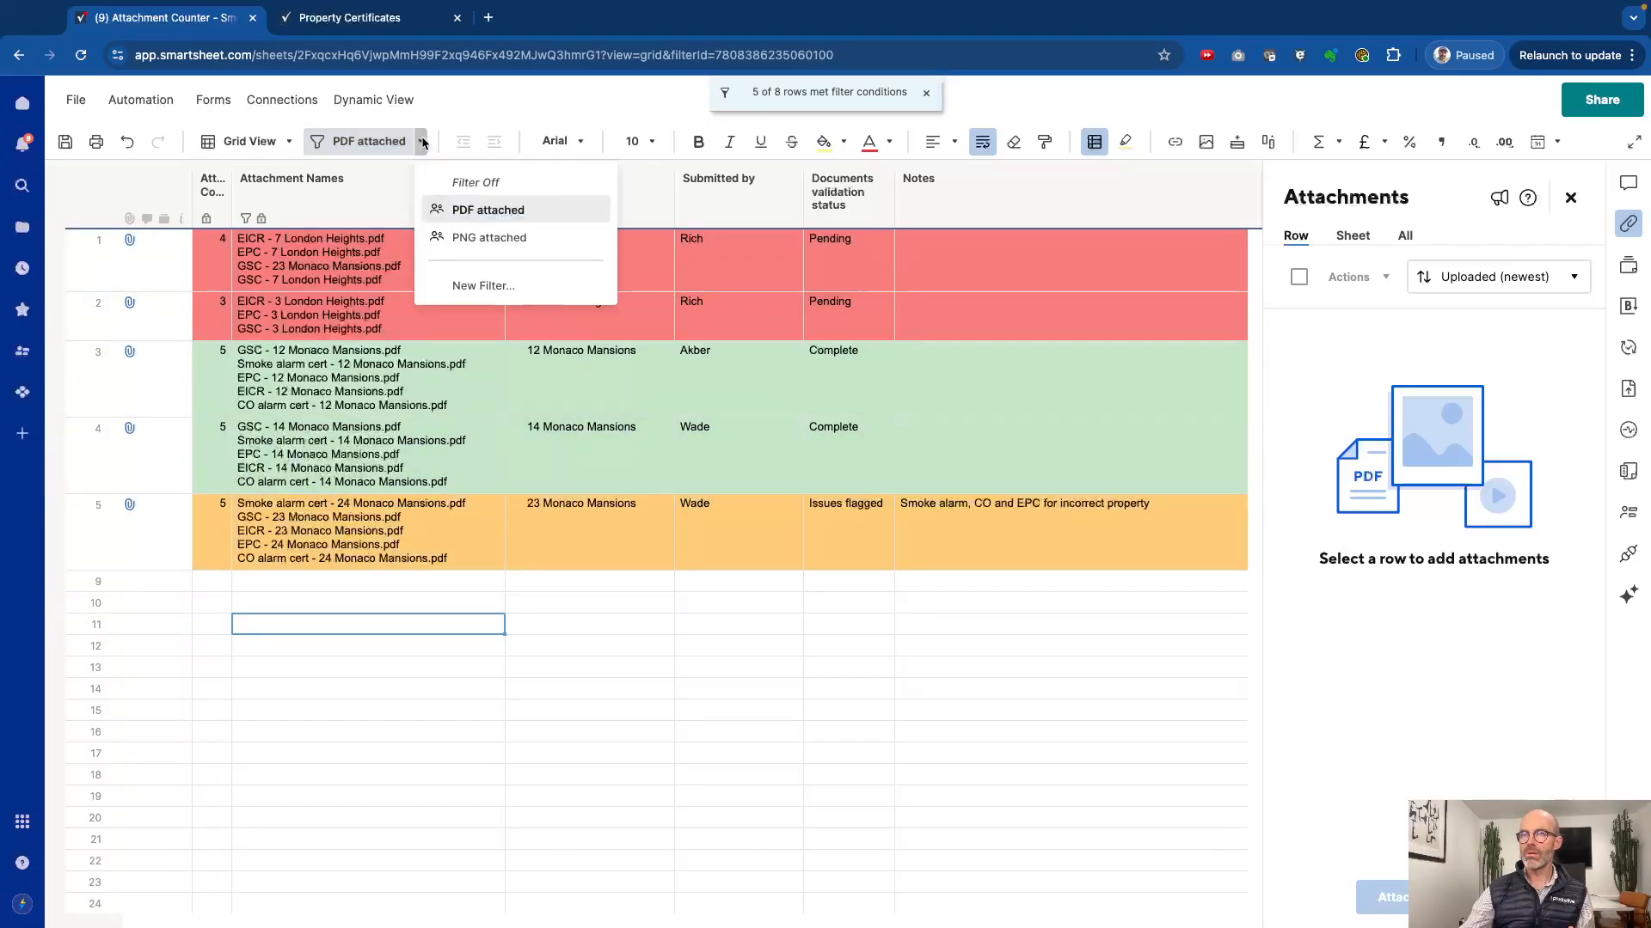
click(488, 239)
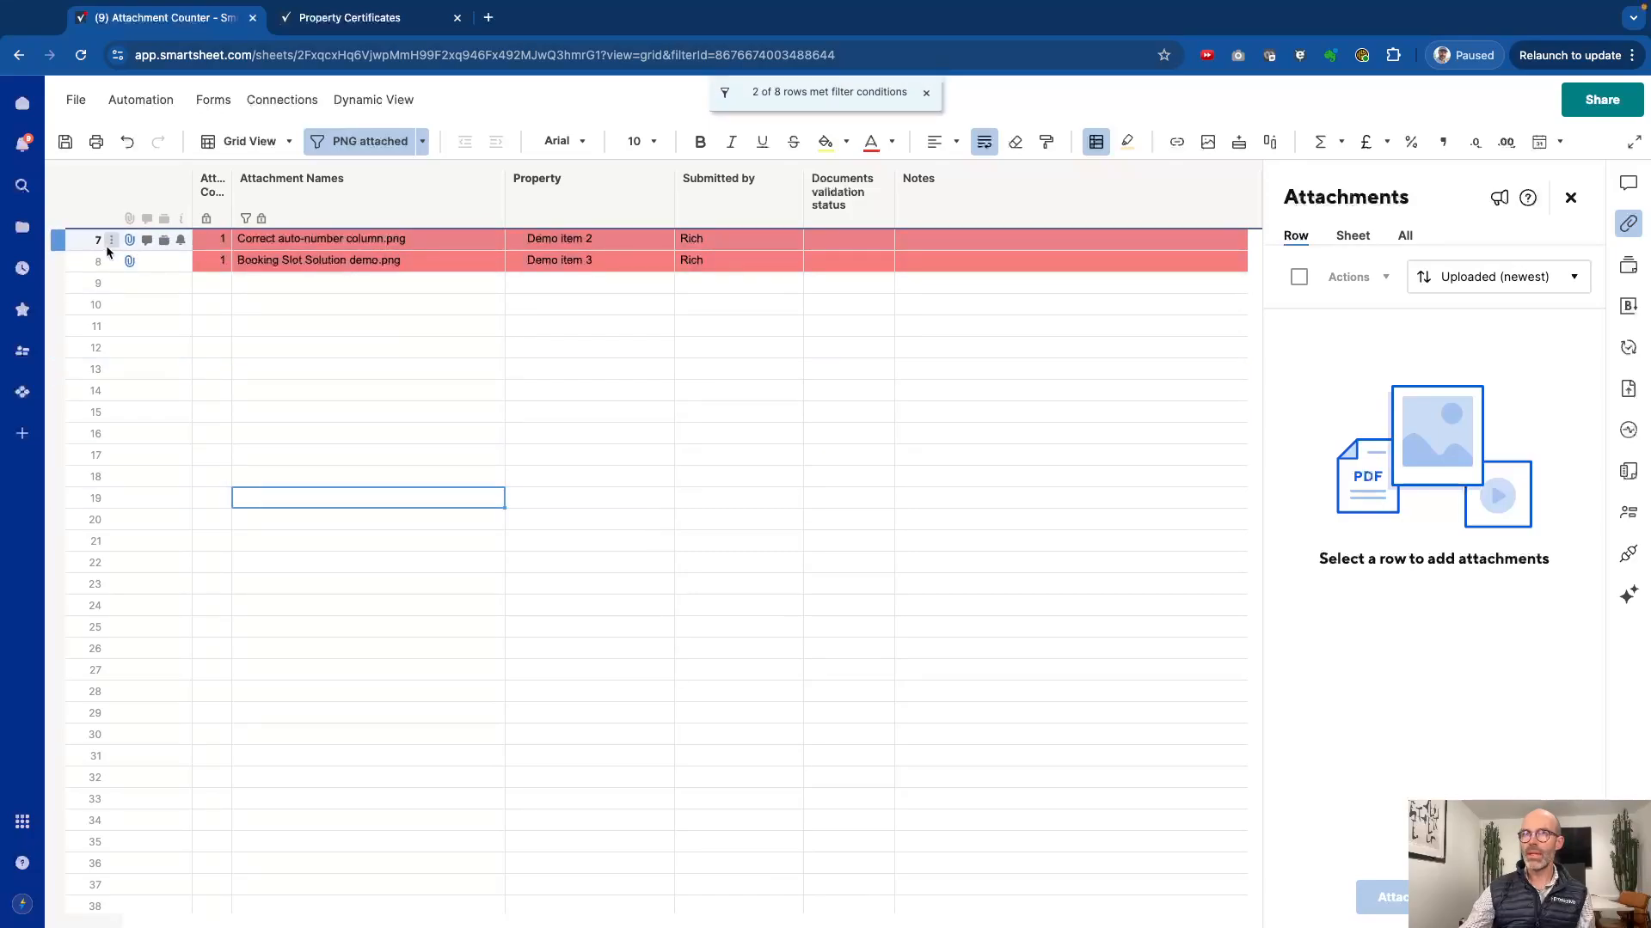
click(75, 241)
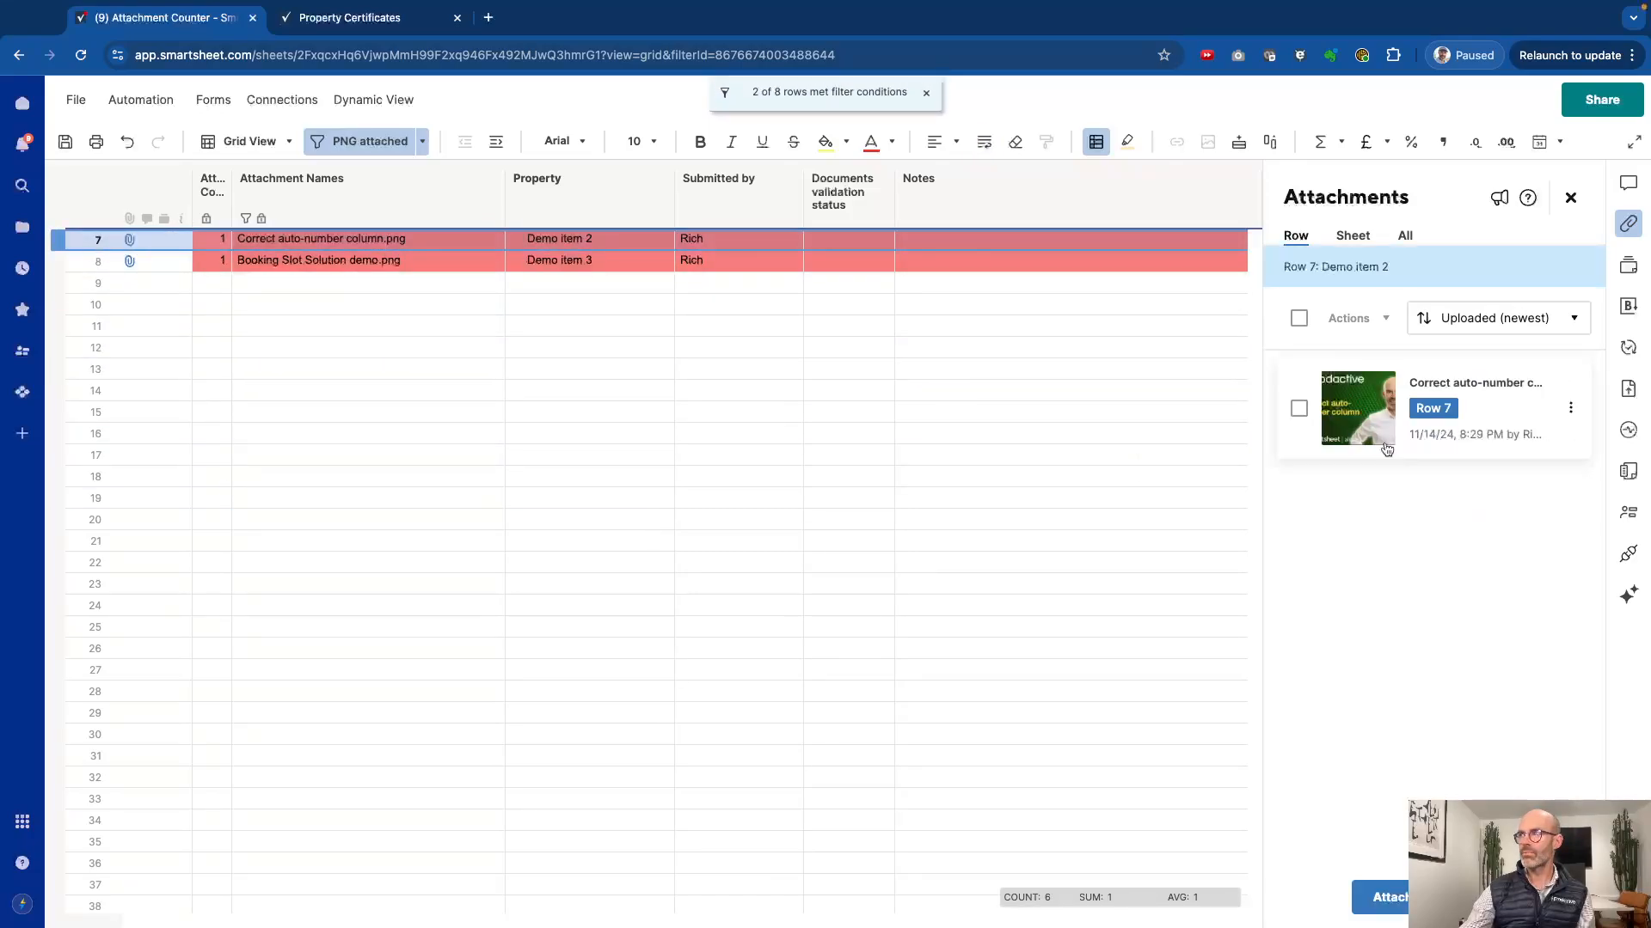
click(75, 264)
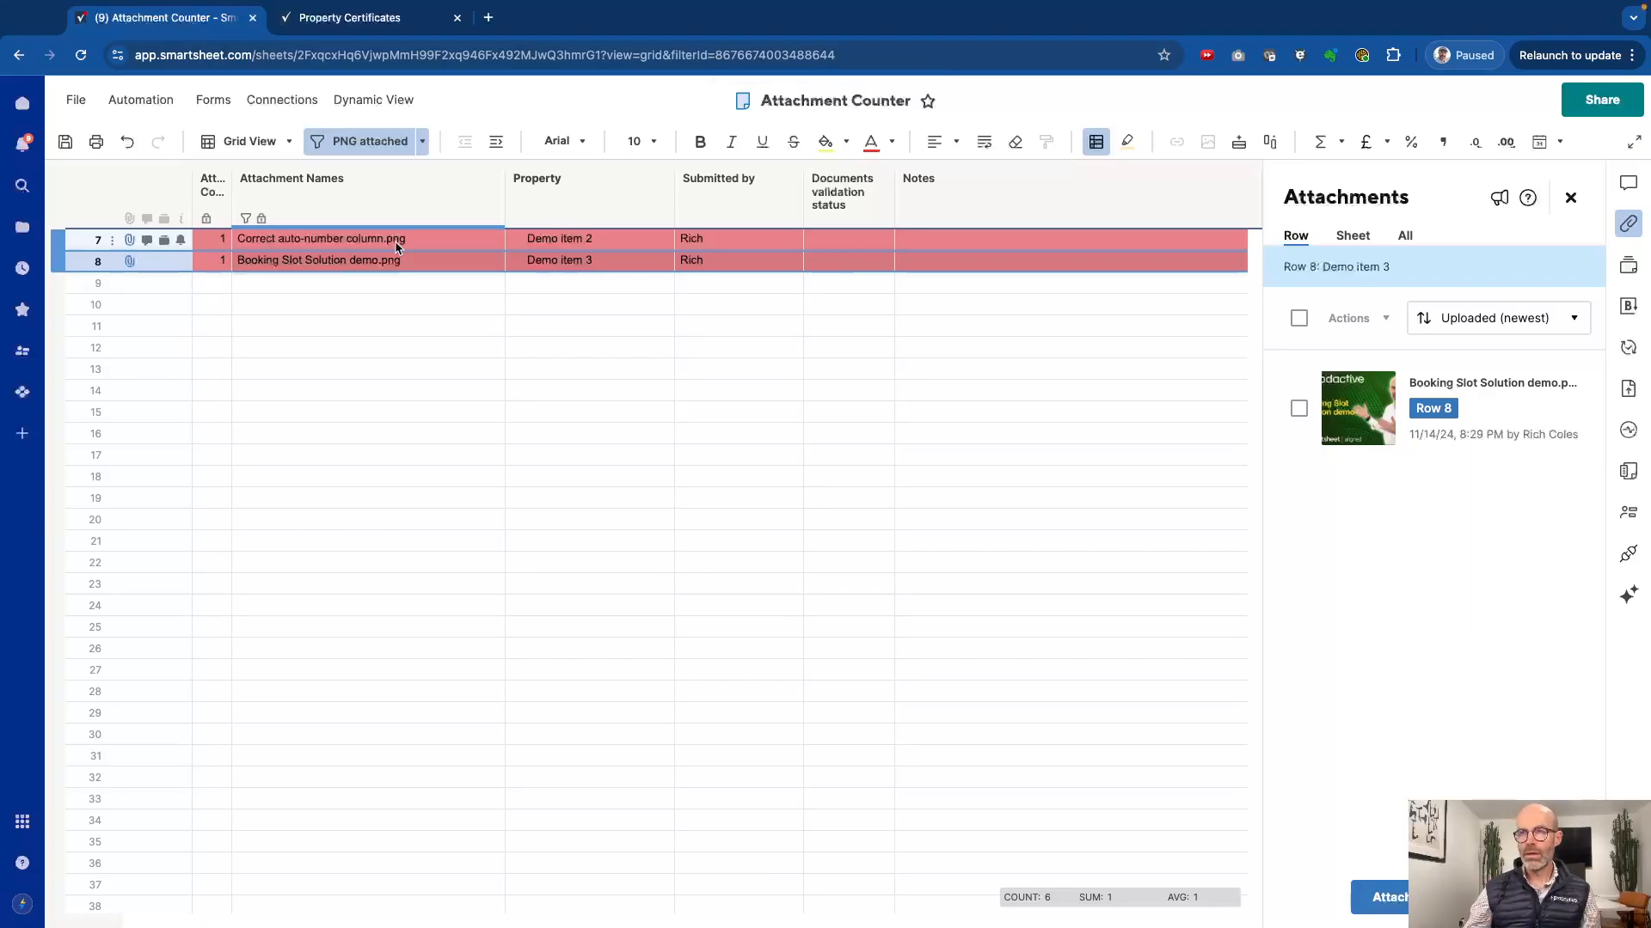
click(422, 141)
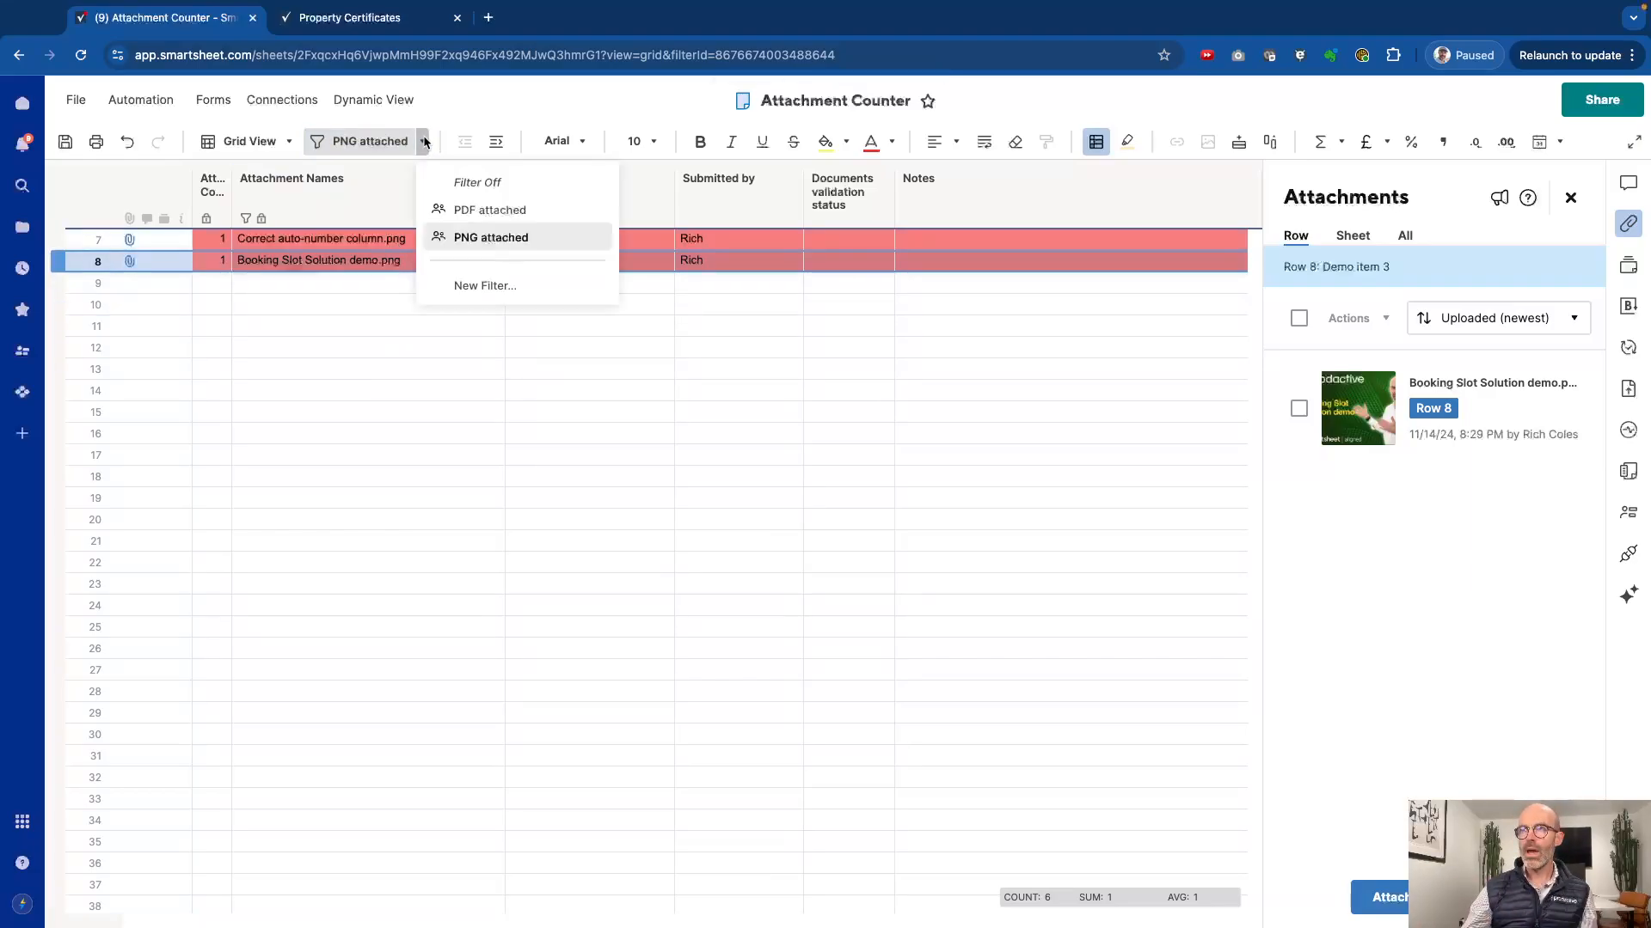
click(458, 191)
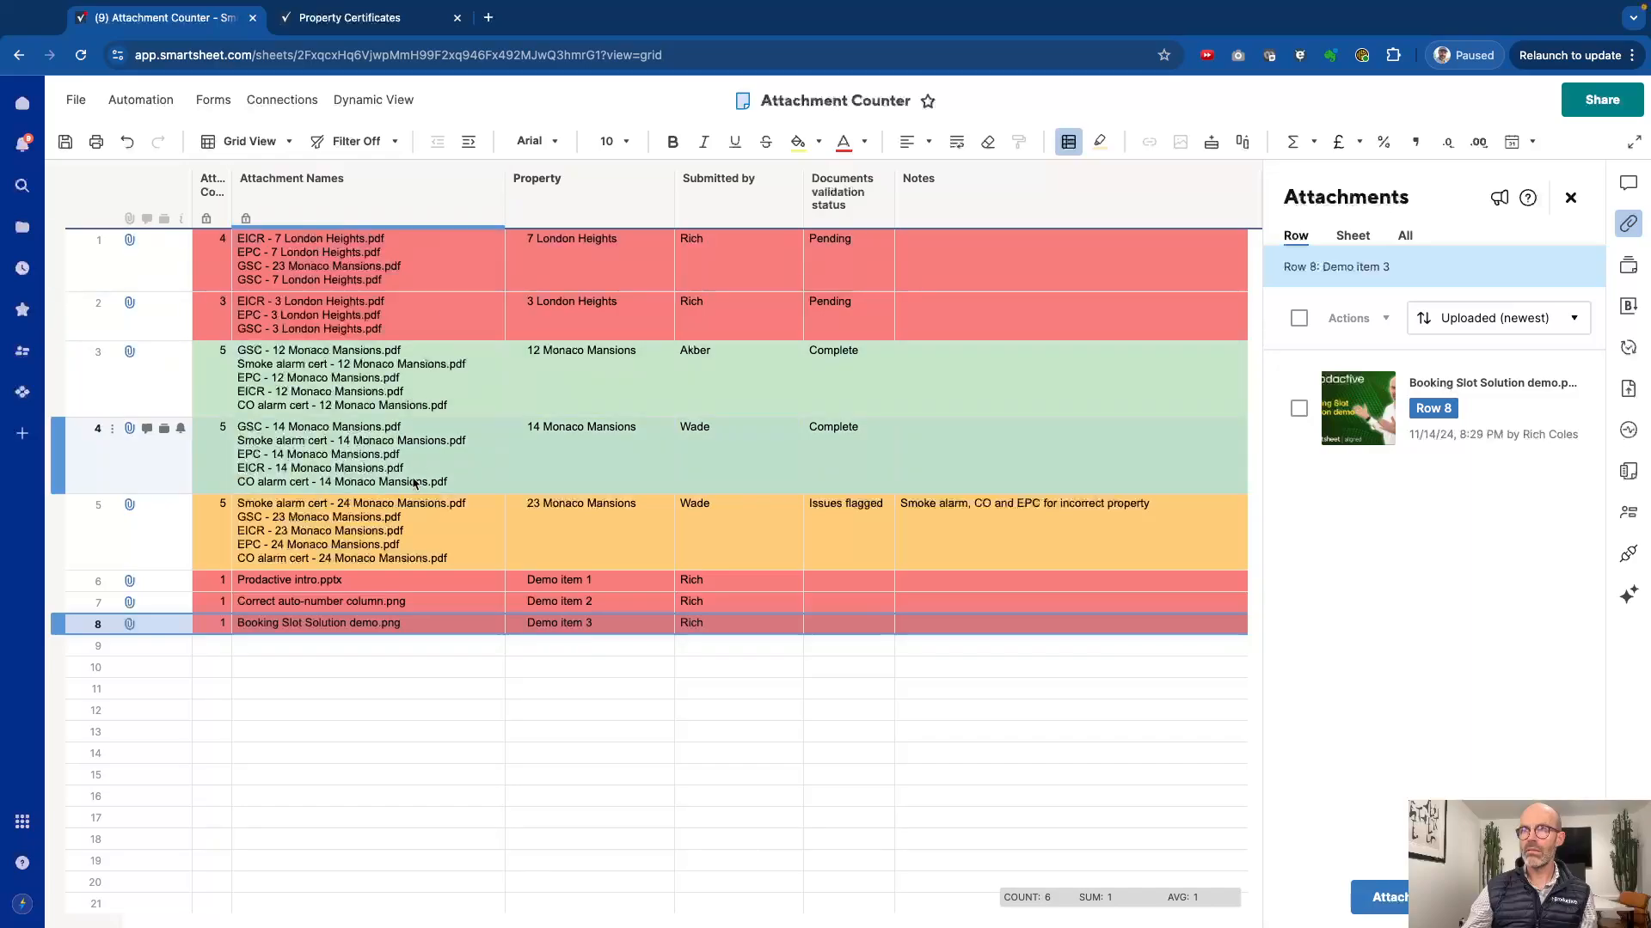
Step: Review the attachments of rows 4 and 5 and the certificate checkboxes, leave the cells unedited, and close the attachments list
click(549, 488)
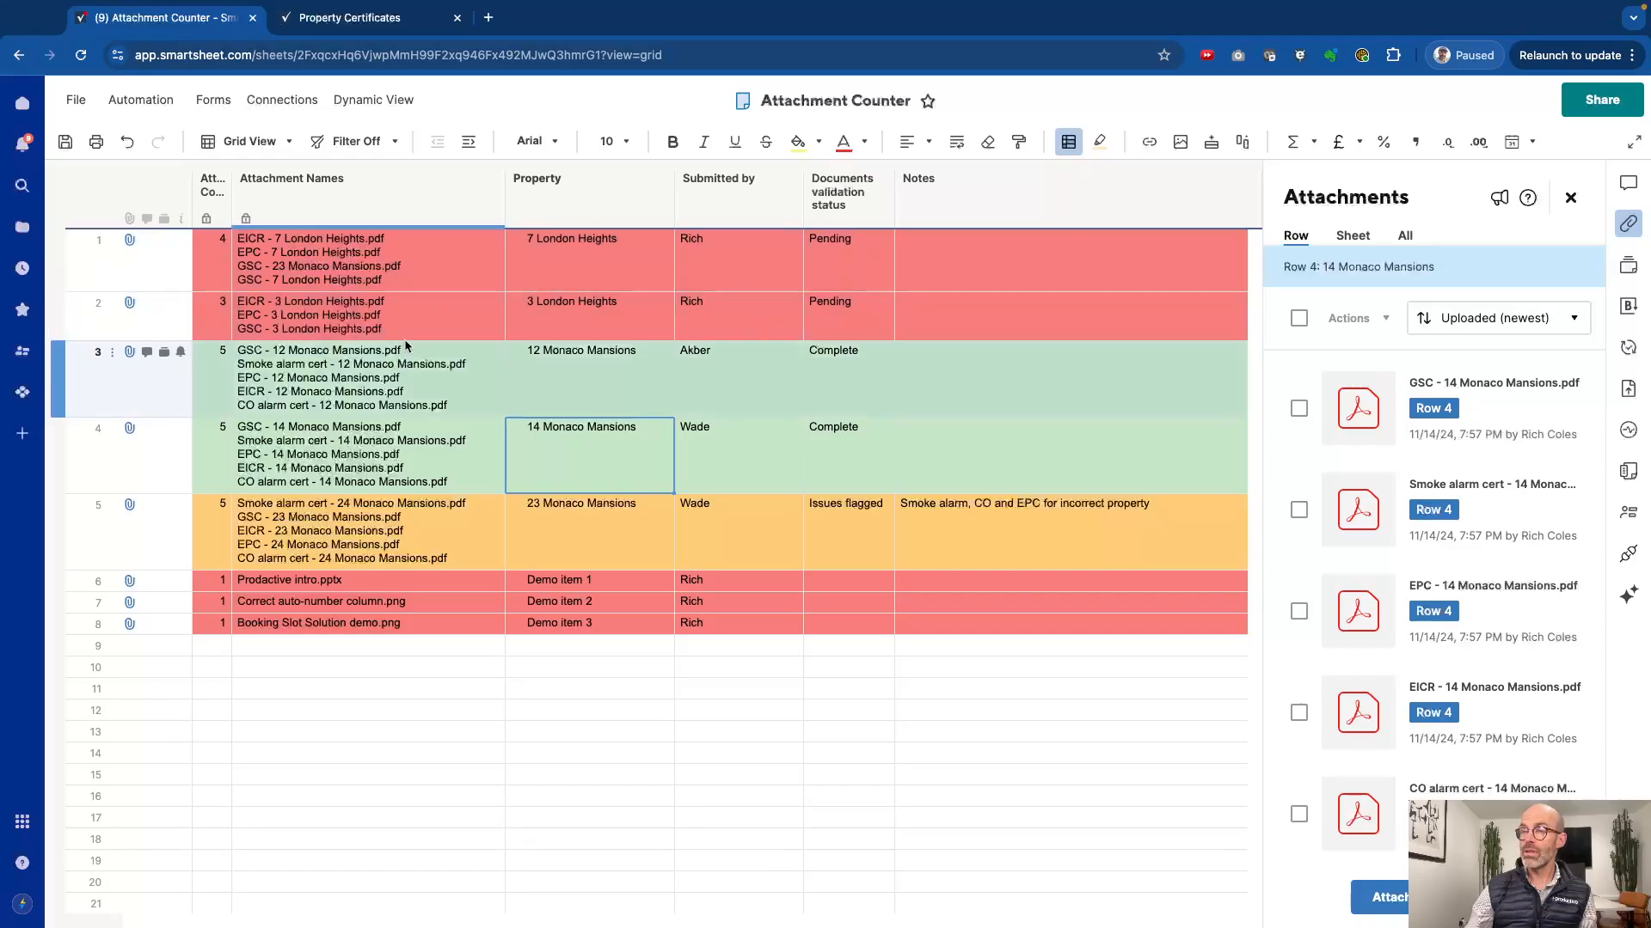
click(314, 462)
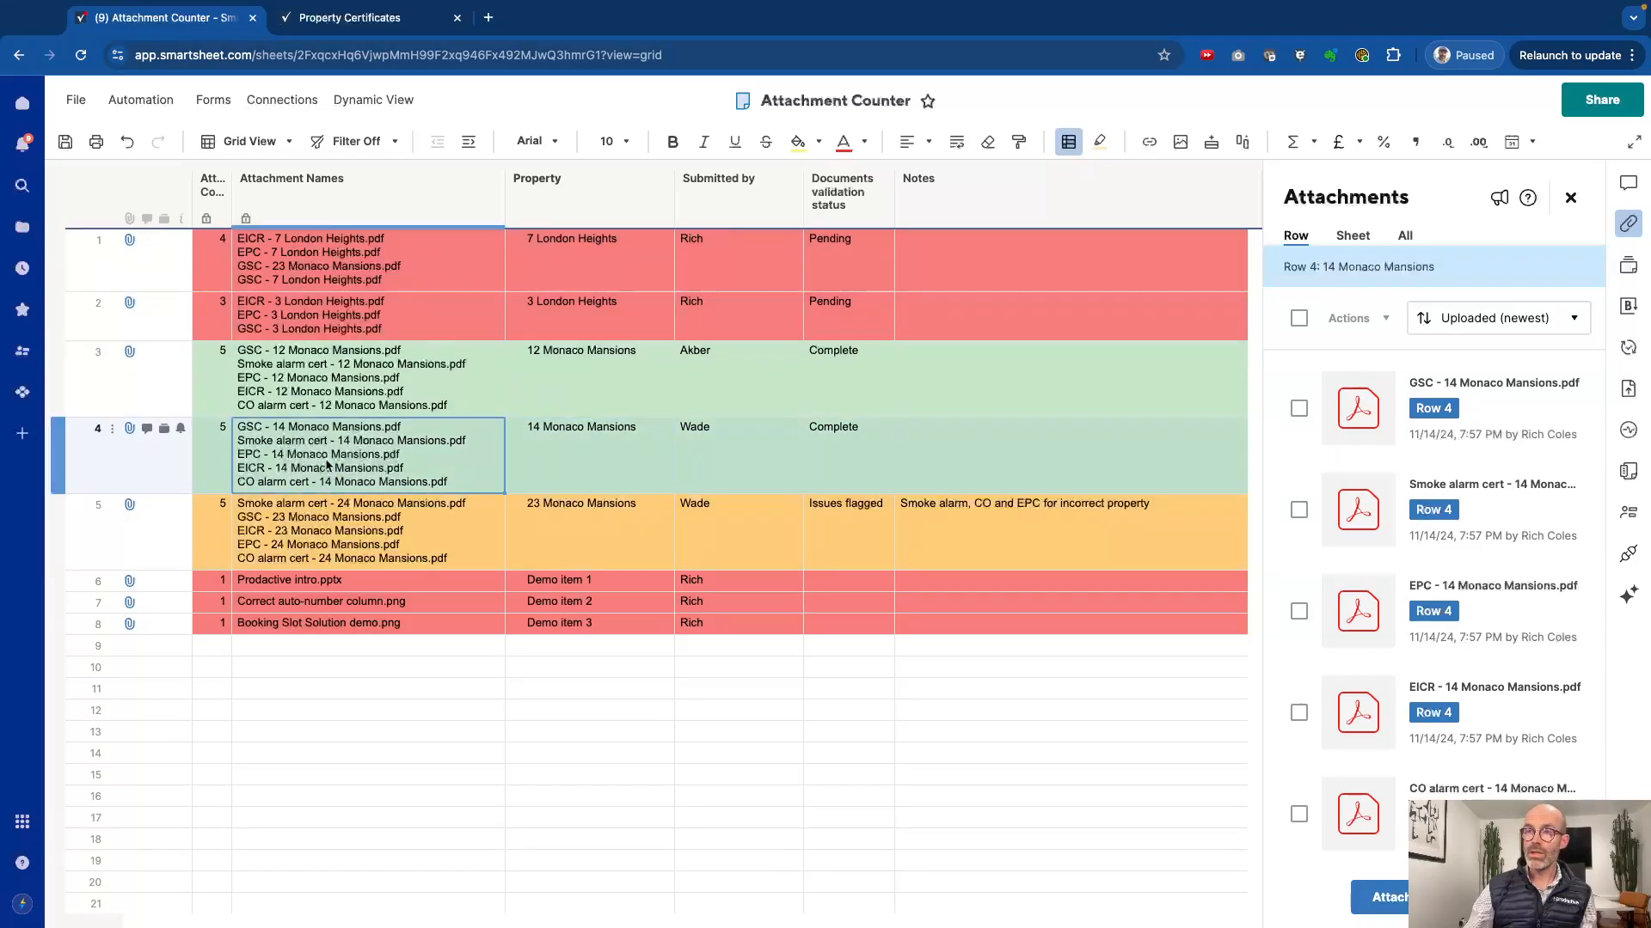
click(310, 457)
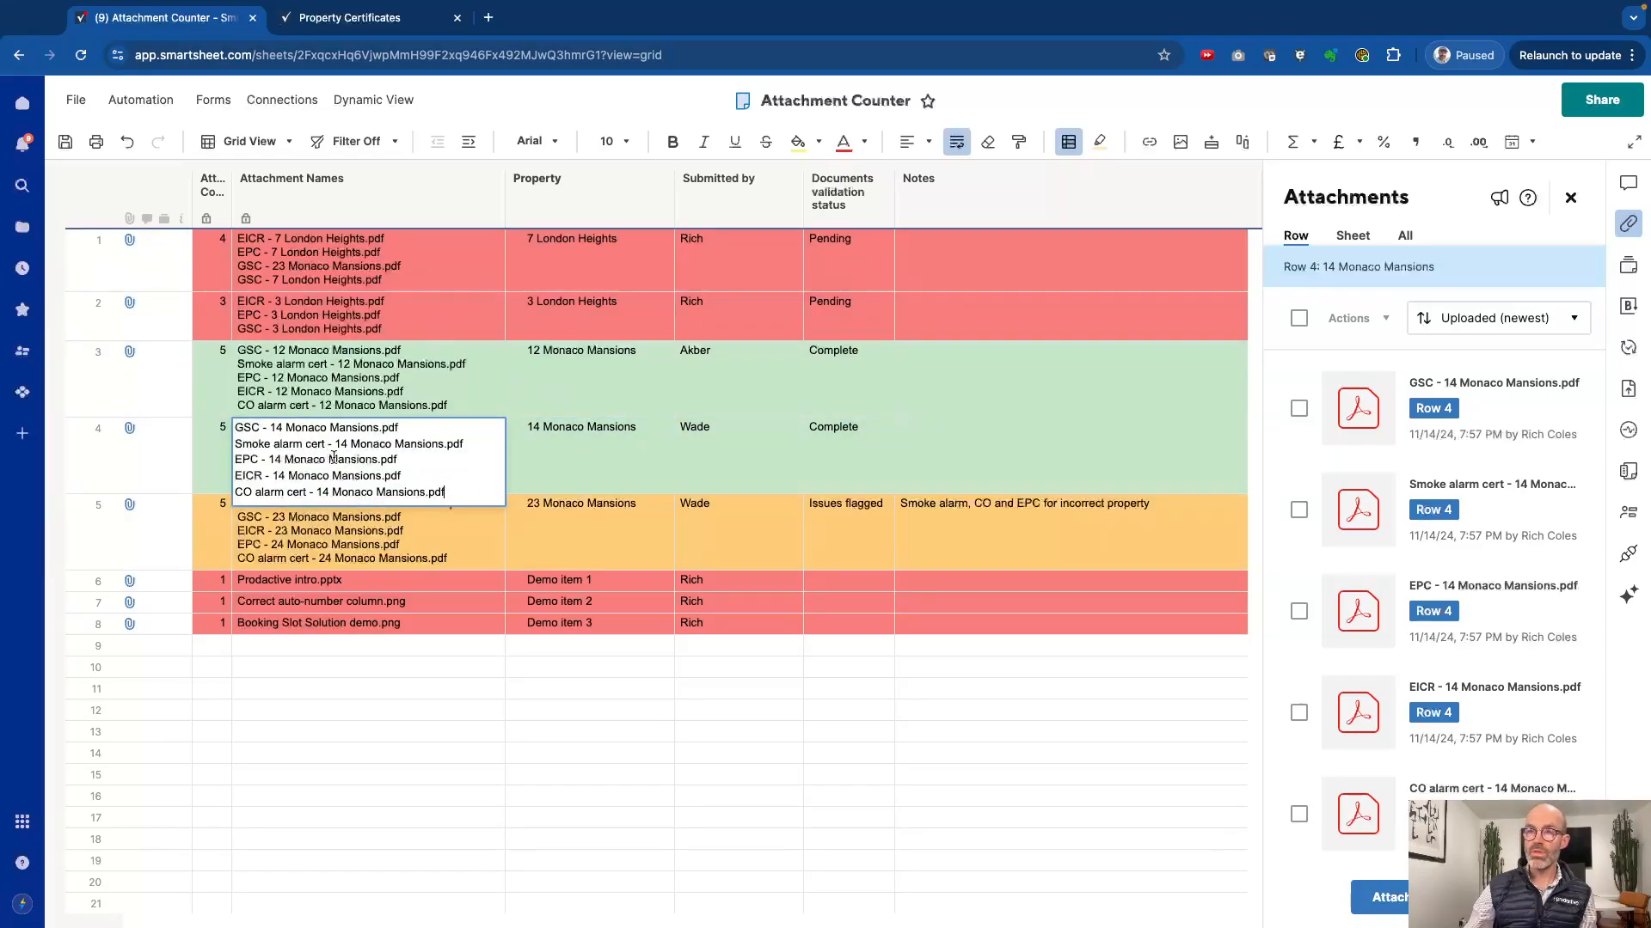
click(720, 545)
scroll(801, 523, right, 5)
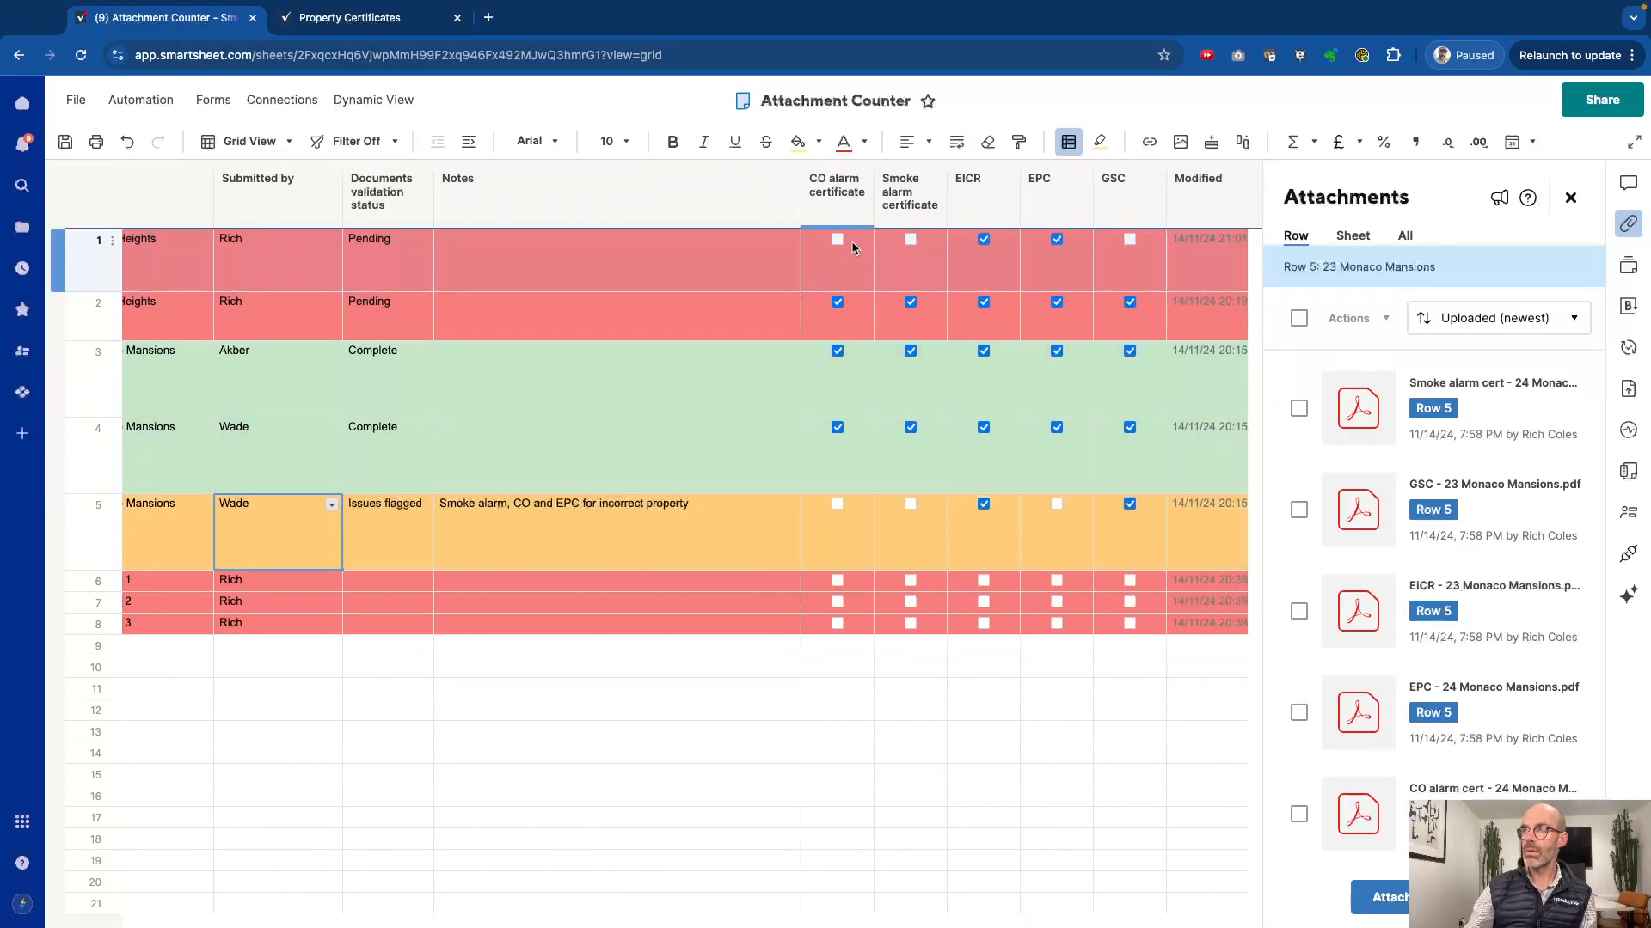
scroll(719, 386, left, 3)
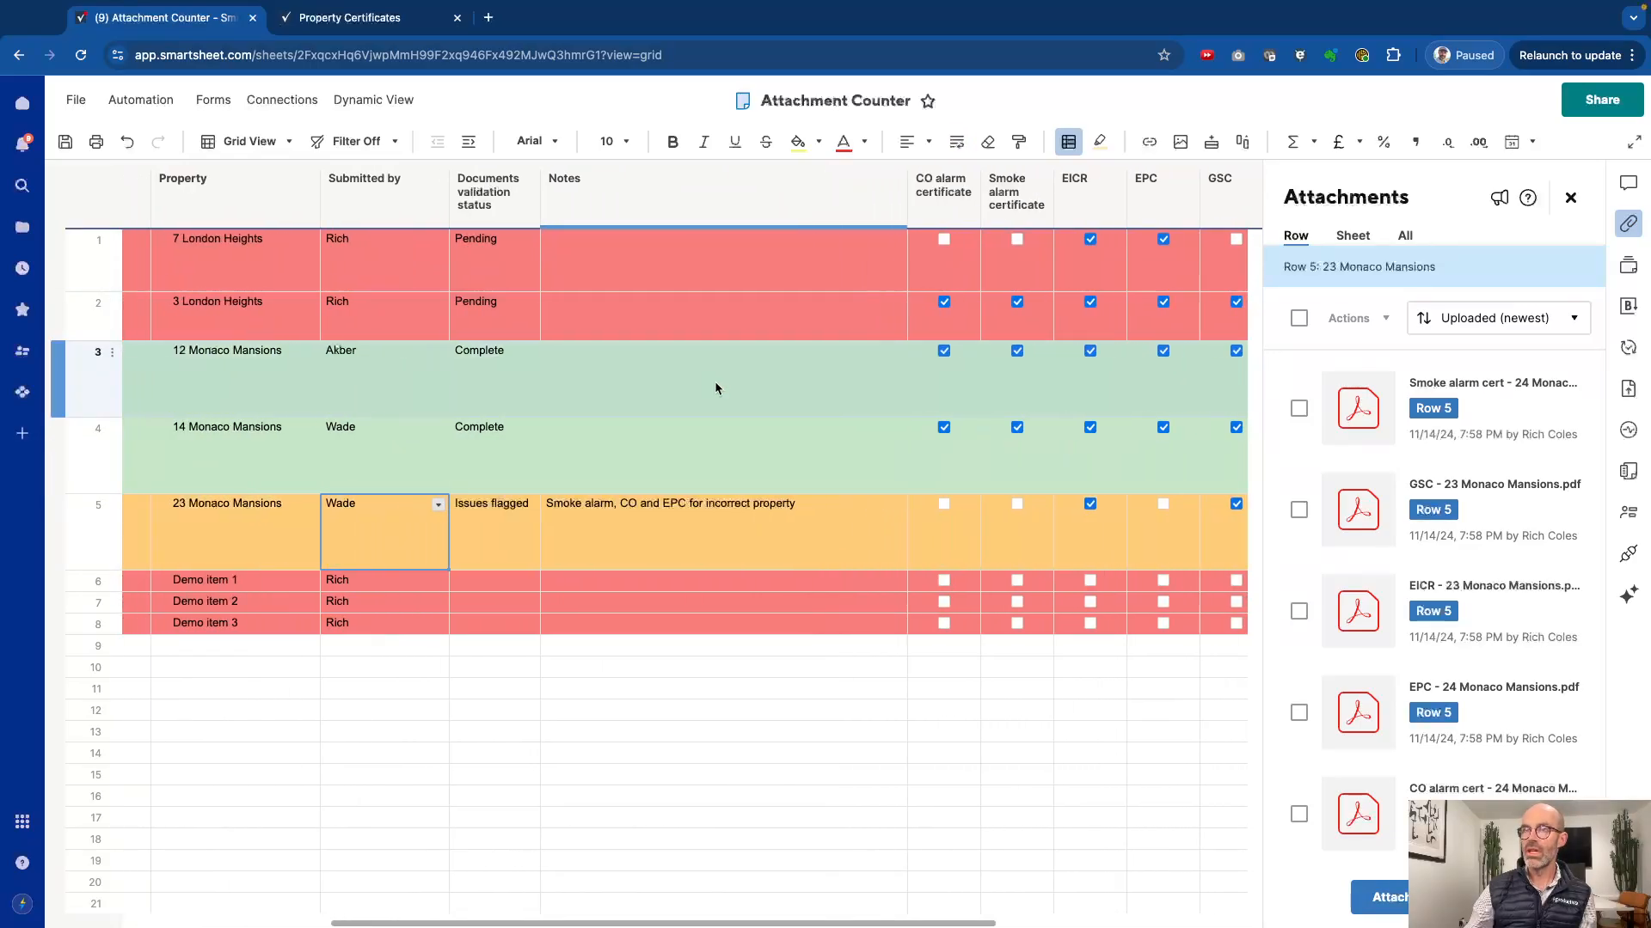
scroll(715, 388, left, 2)
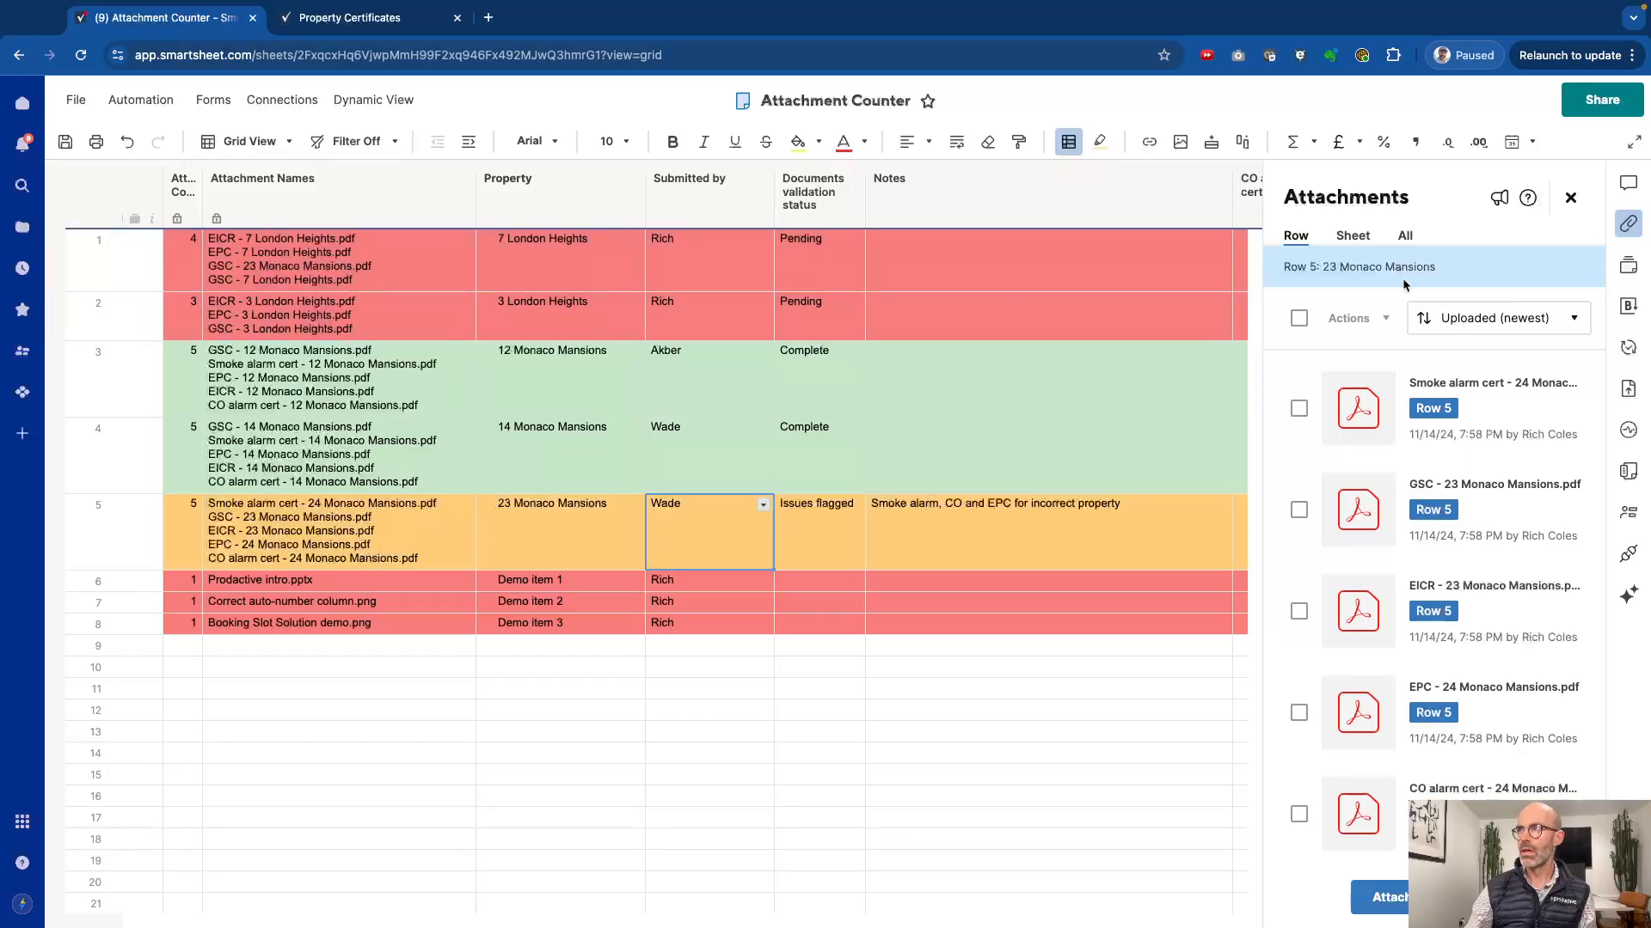
click(1570, 201)
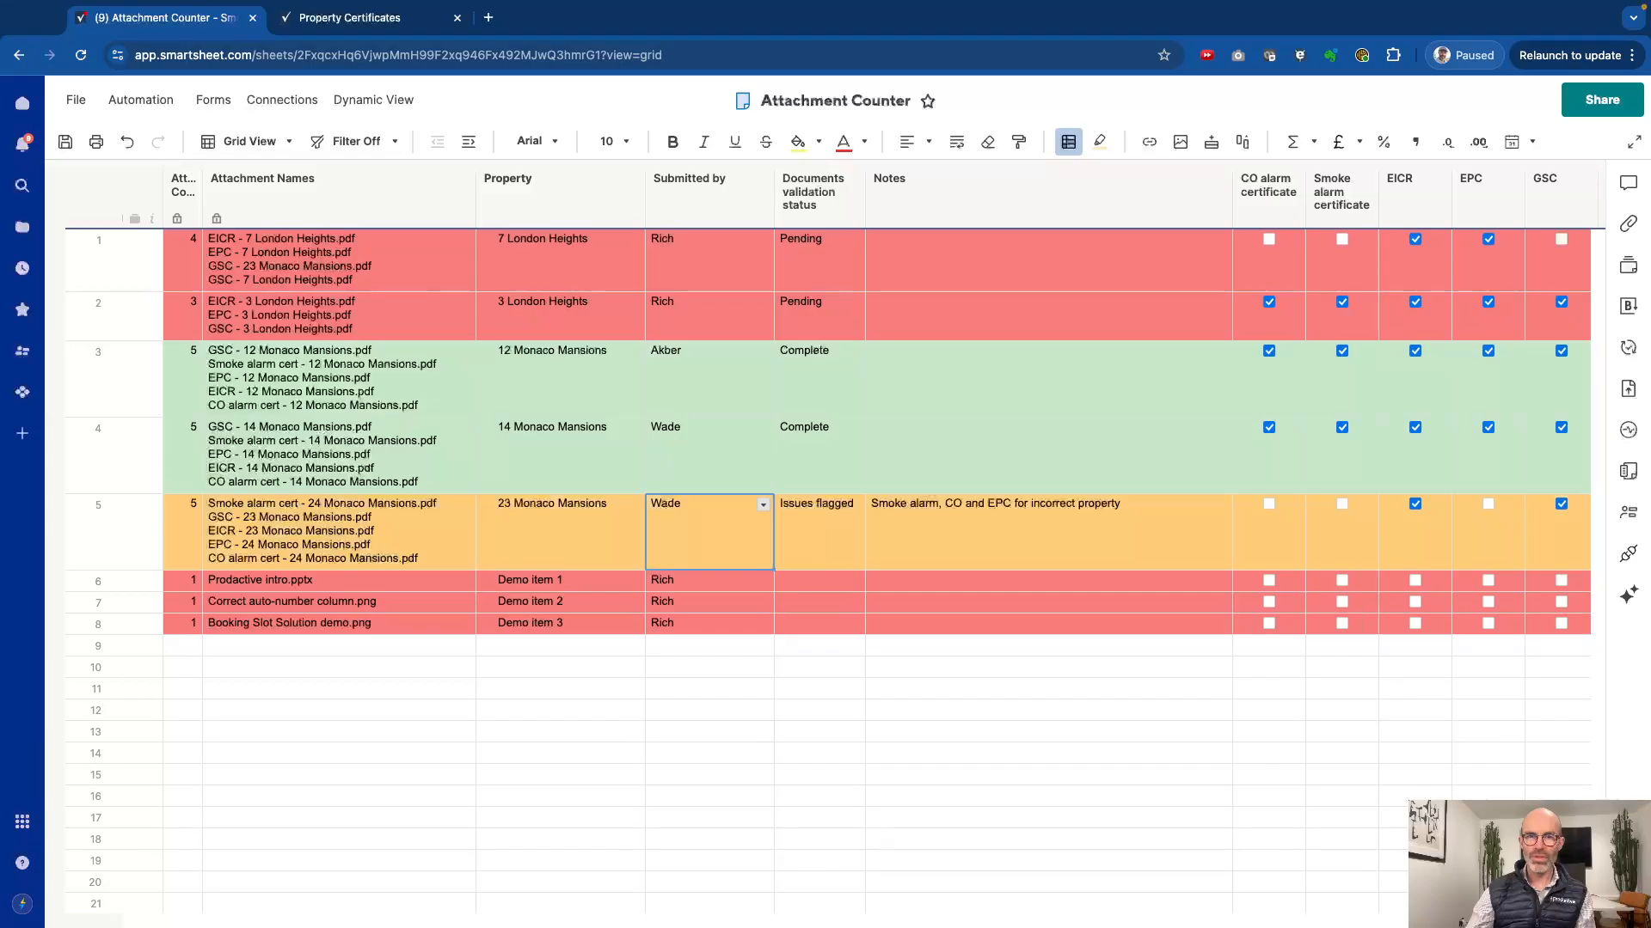
key(super+Tab)
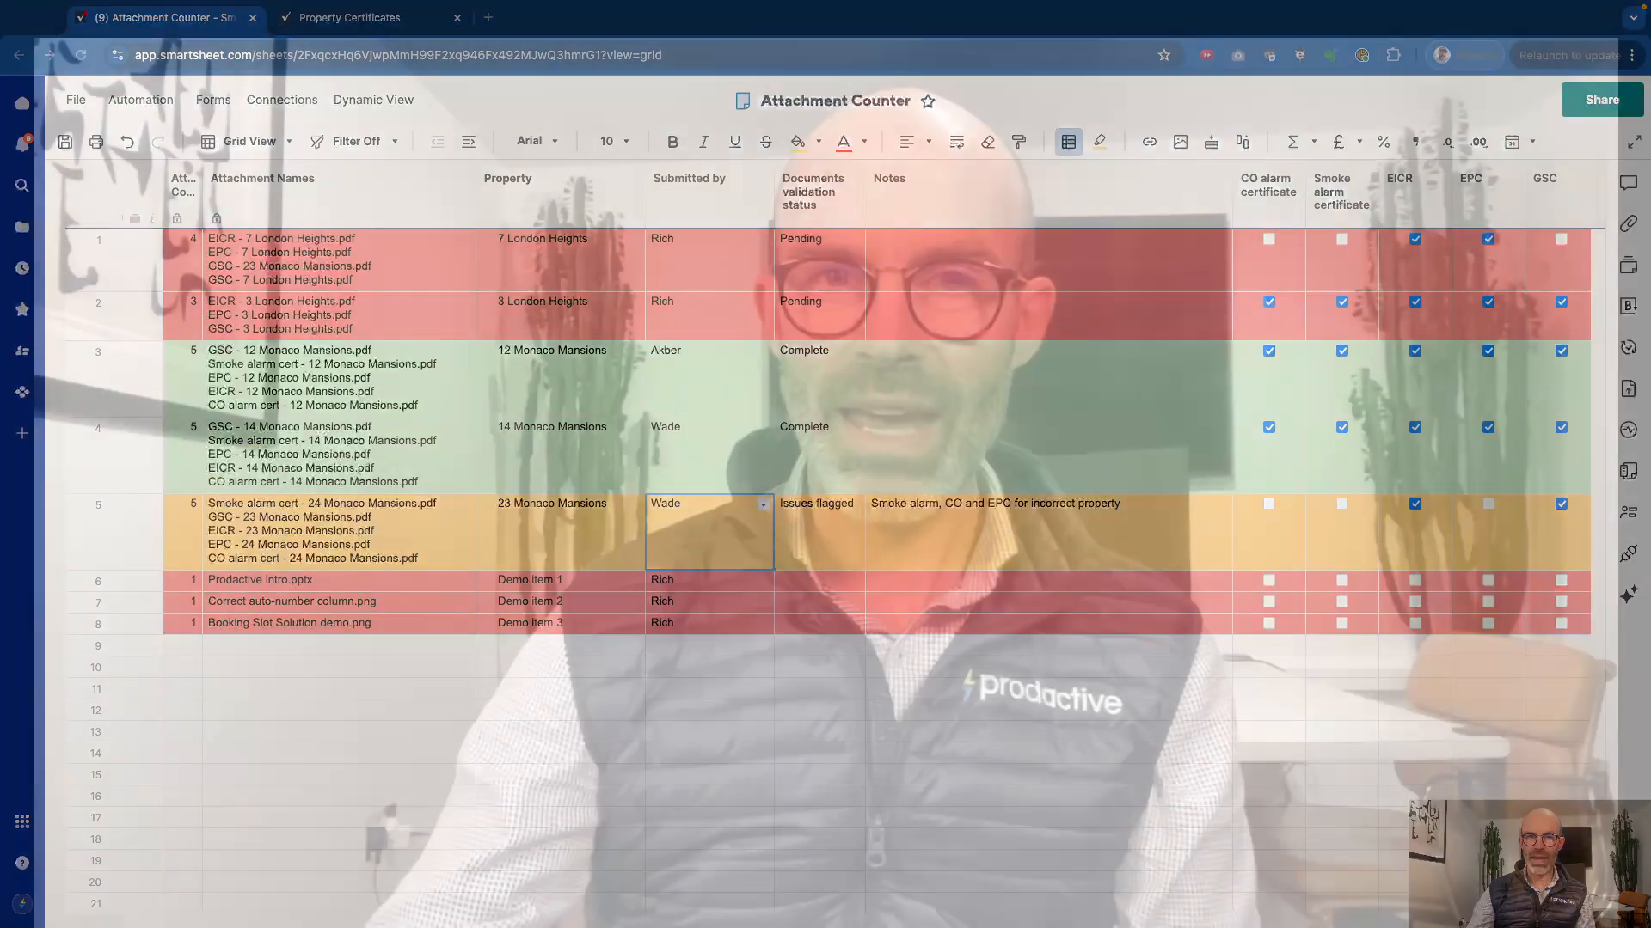